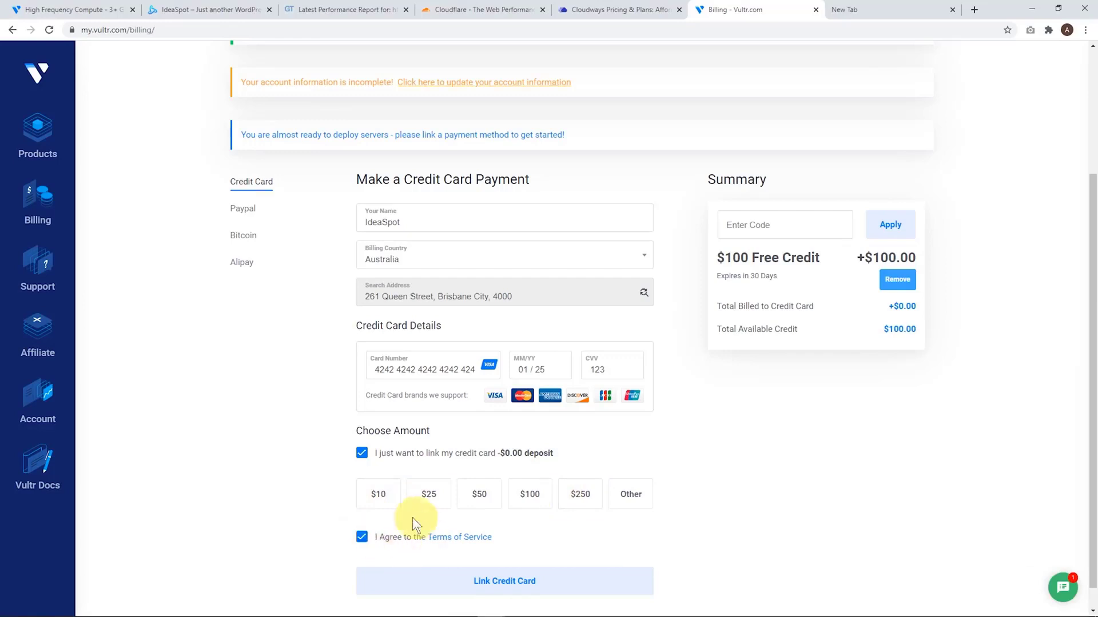
# Link the entered credit card to the billing account and start deploying a new instance
pyautogui.click(380, 581)
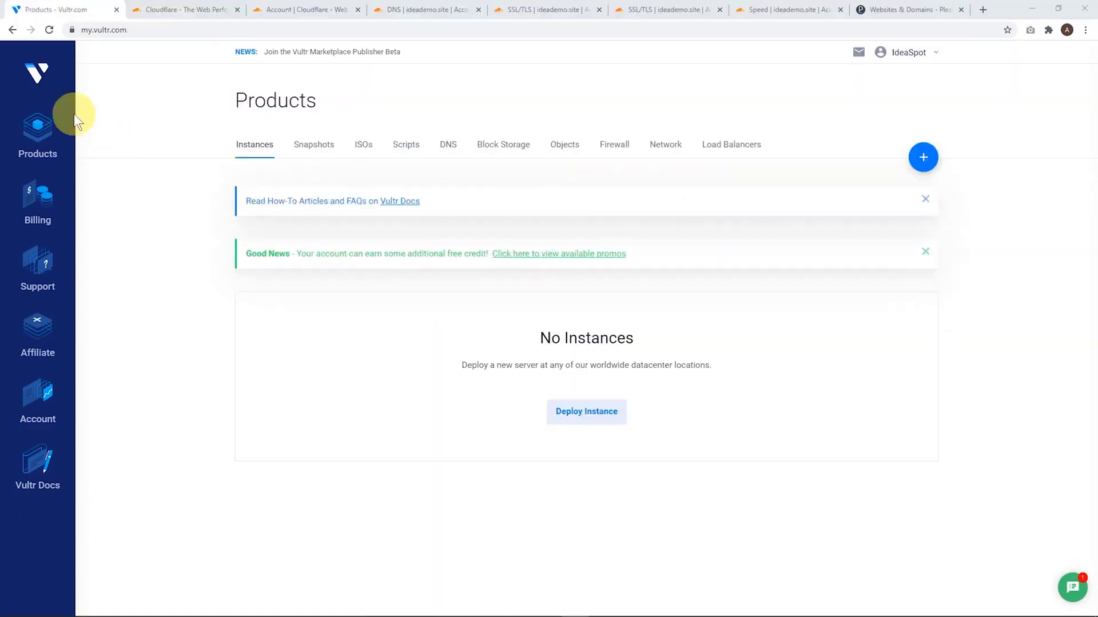
pyautogui.click(592, 418)
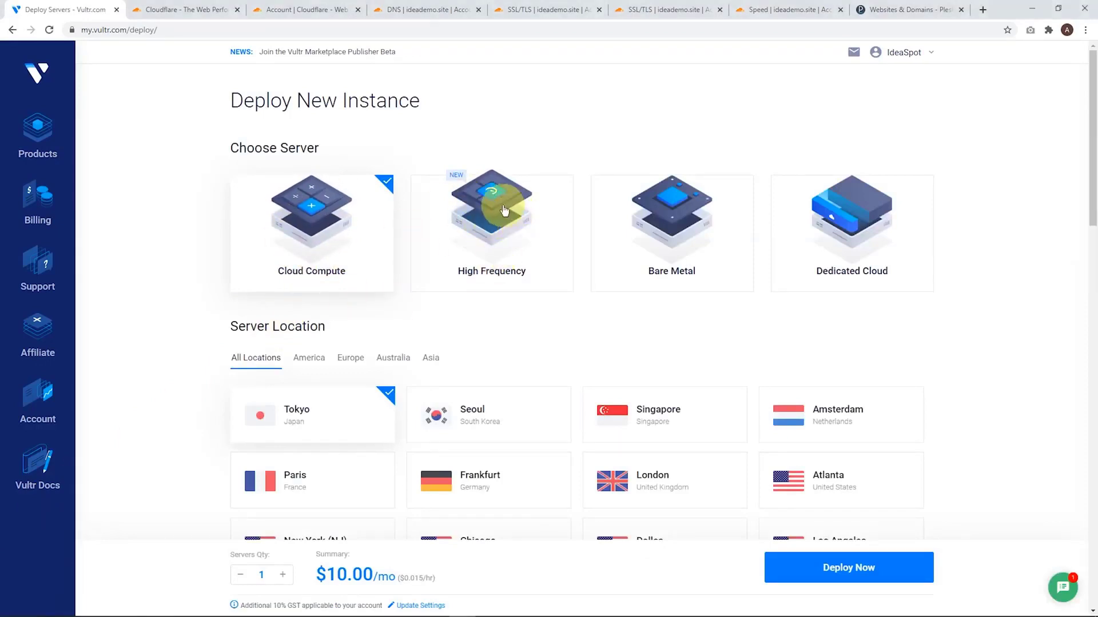
# Choose a High Frequency server and set its location to Sydney, Australia
pyautogui.click(485, 232)
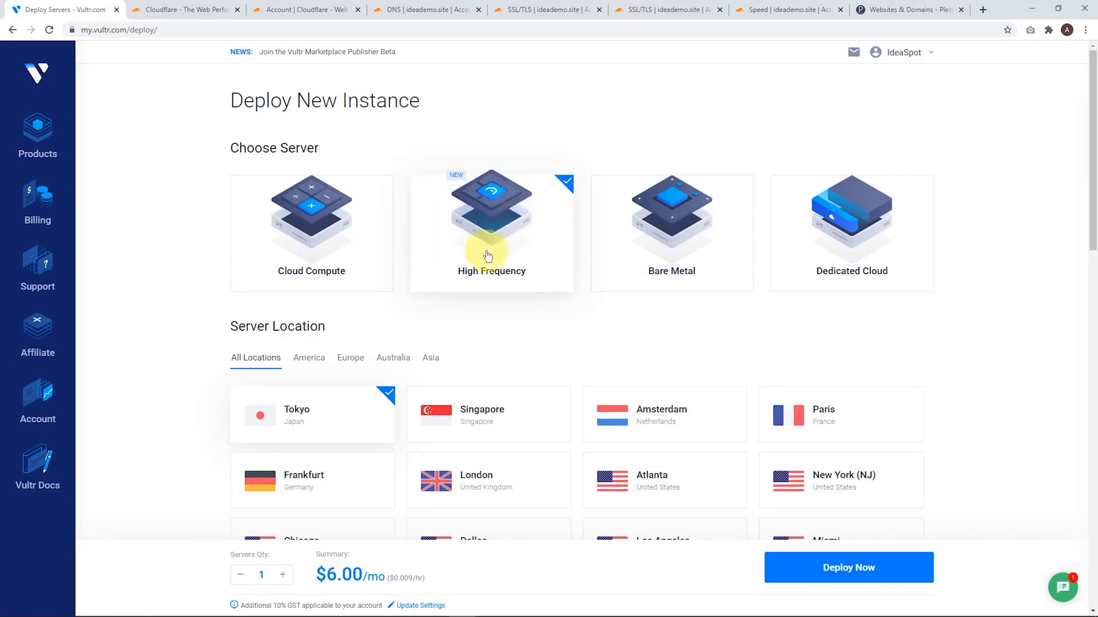
pyautogui.scroll(-3, 511, 227)
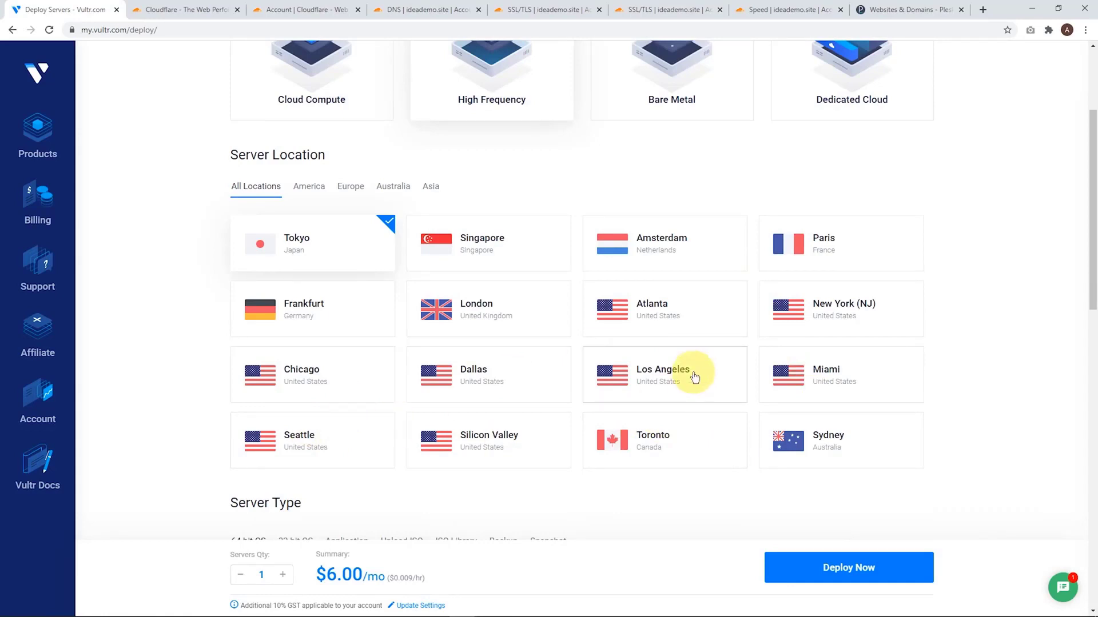
pyautogui.click(821, 438)
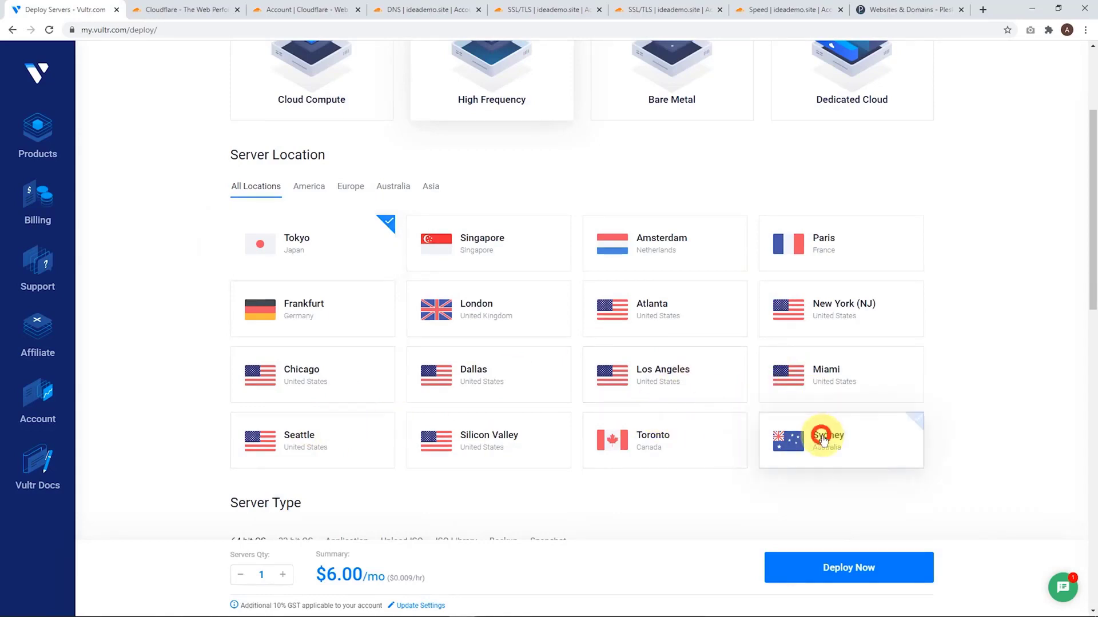
# Set the server type to the Plesk application in its Web Admin SE edition
pyautogui.scroll(-2, 730, 394)
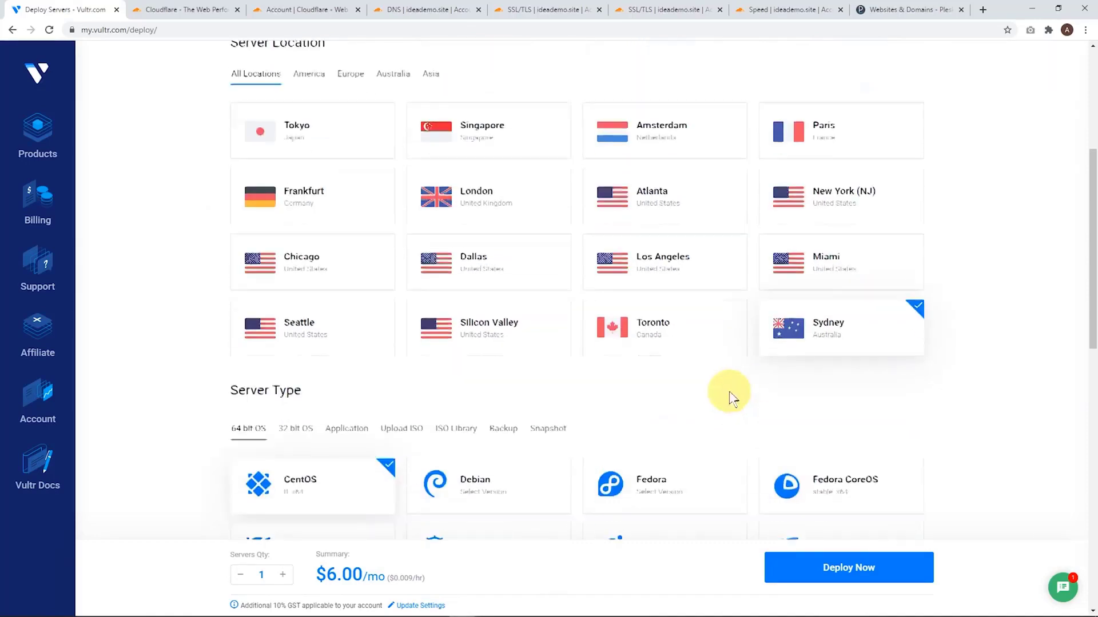
pyautogui.scroll(-2, 657, 318)
pyautogui.scroll(-1, 654, 314)
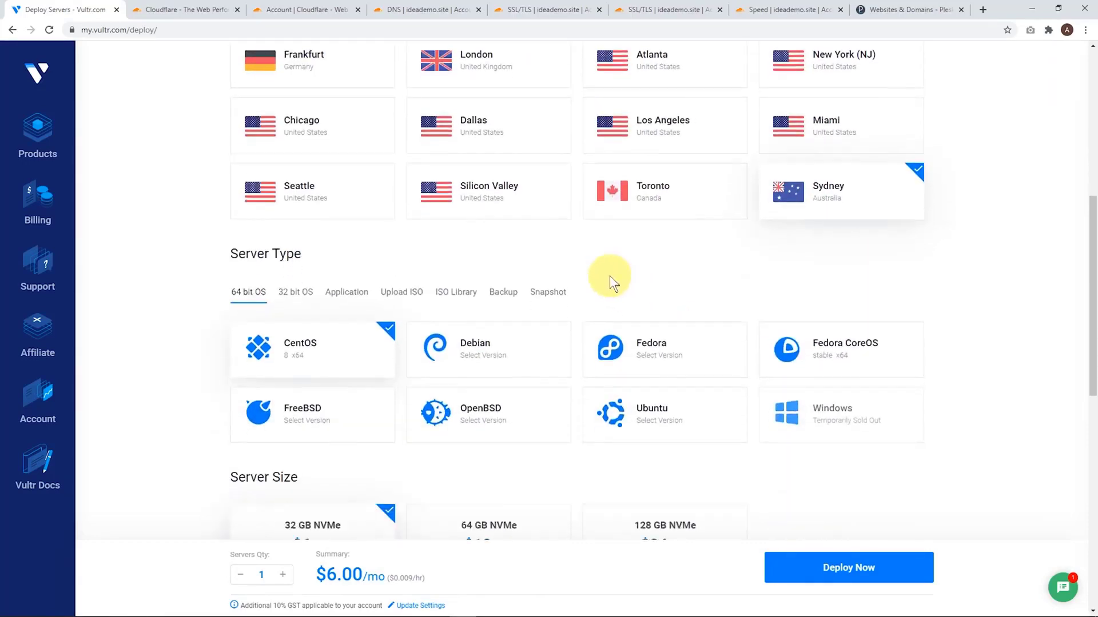
pyautogui.scroll(-2, 609, 280)
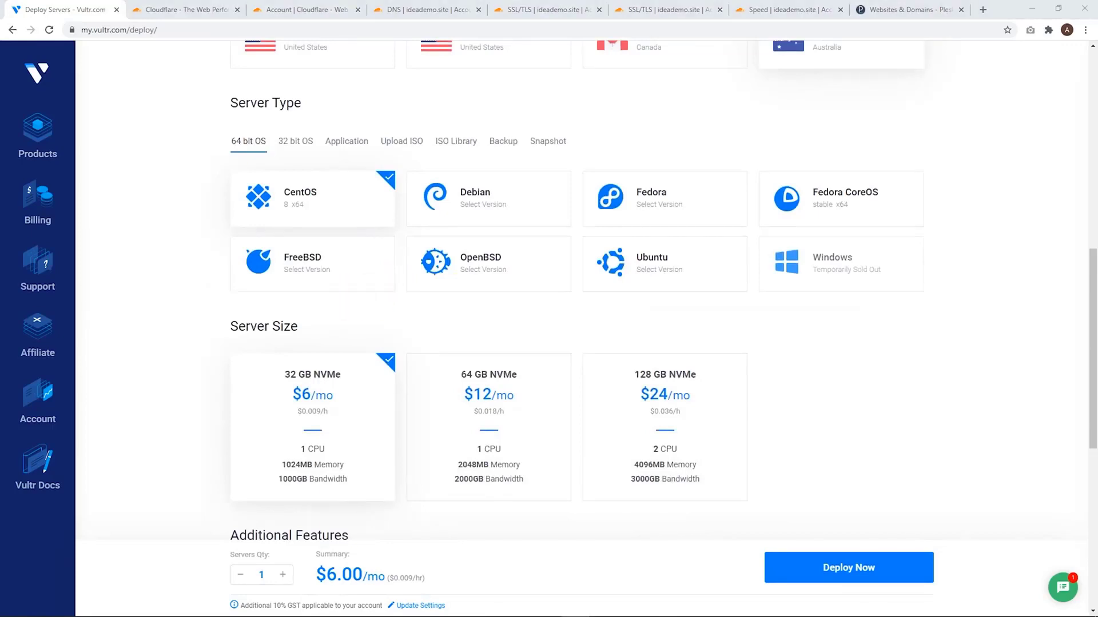
pyautogui.click(338, 144)
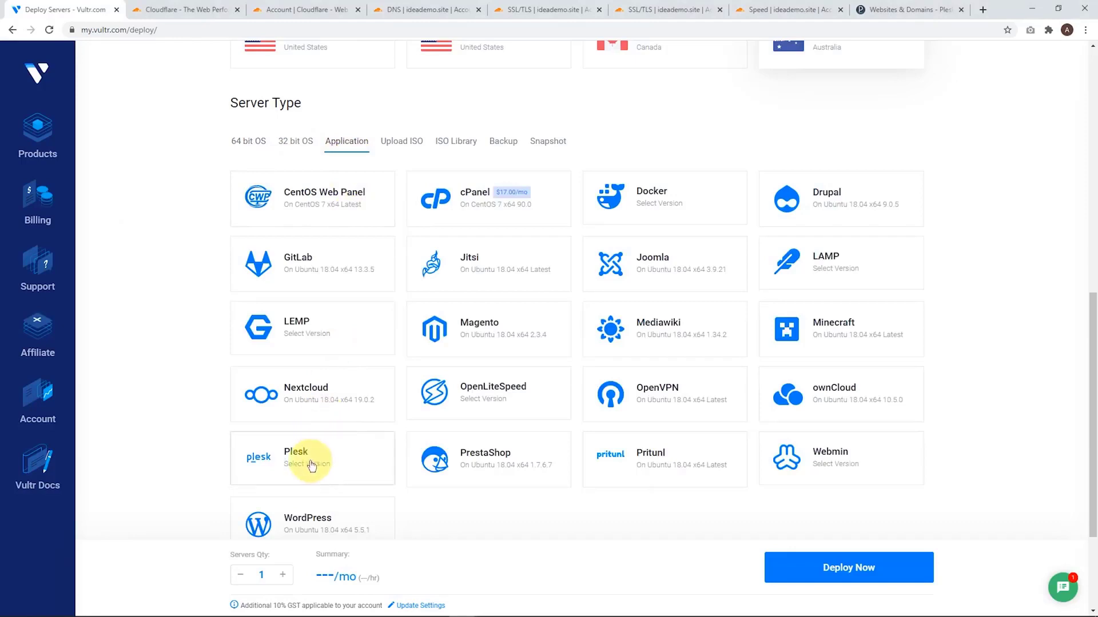
pyautogui.moveTo(324, 459)
pyautogui.scroll(-1, 325, 459)
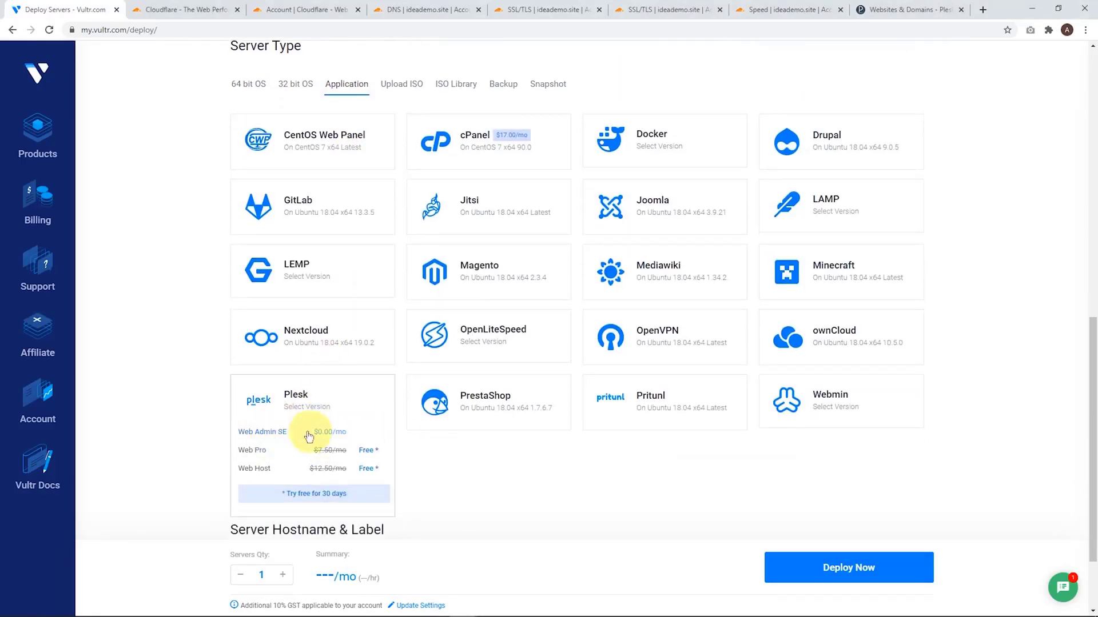
pyautogui.click(270, 433)
# Set the server hostname and label to ideademo.site and deploy the server
pyautogui.scroll(-2, 441, 380)
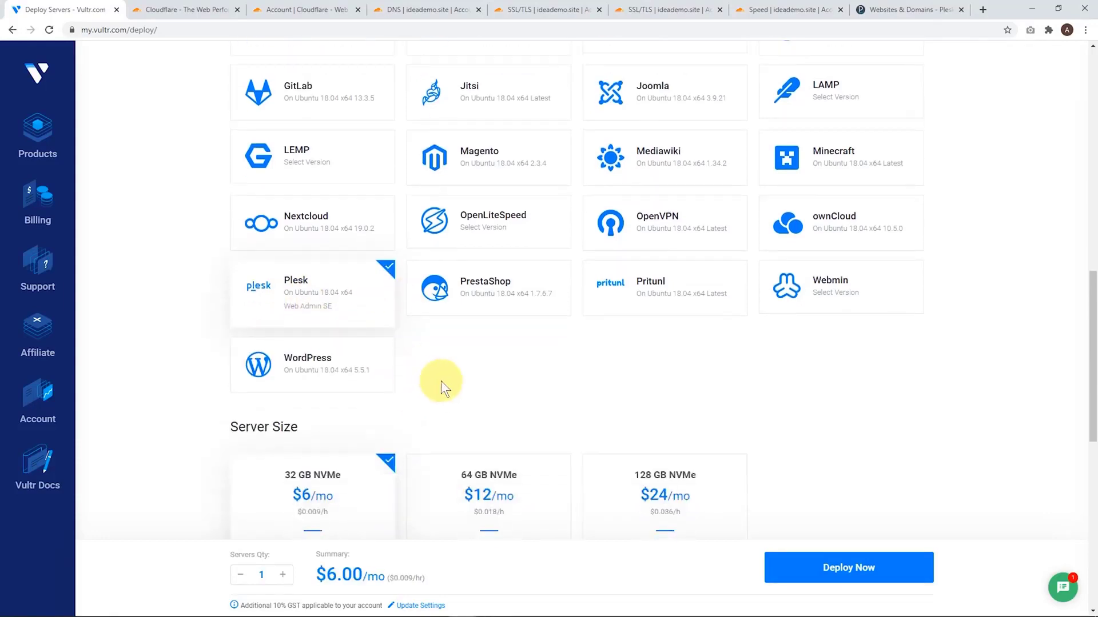
pyautogui.scroll(-3, 444, 375)
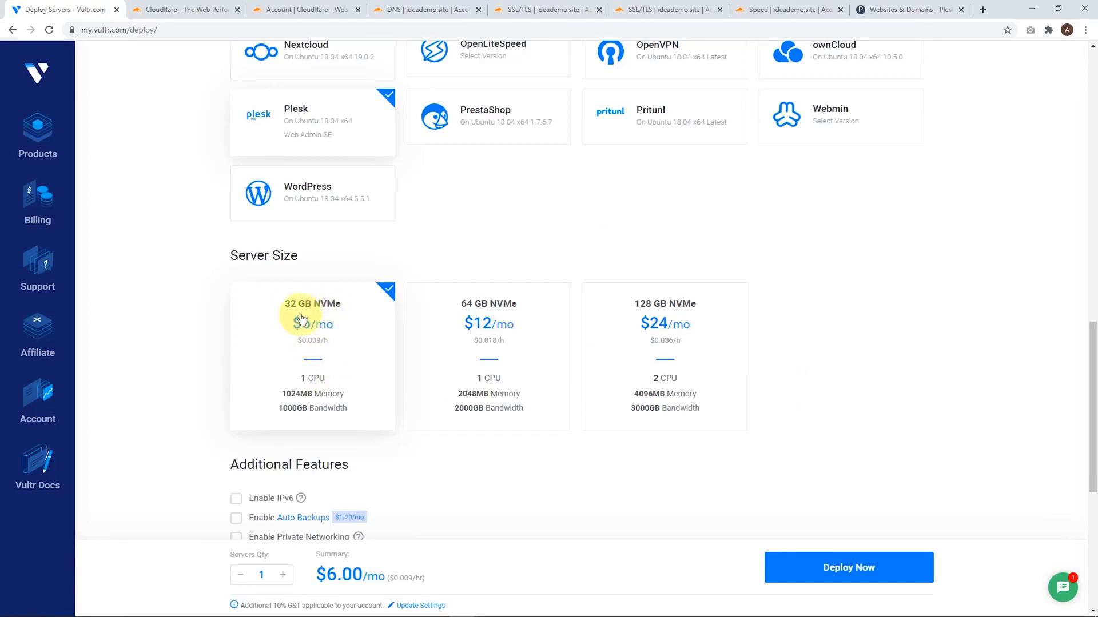
pyautogui.scroll(-4, 308, 323)
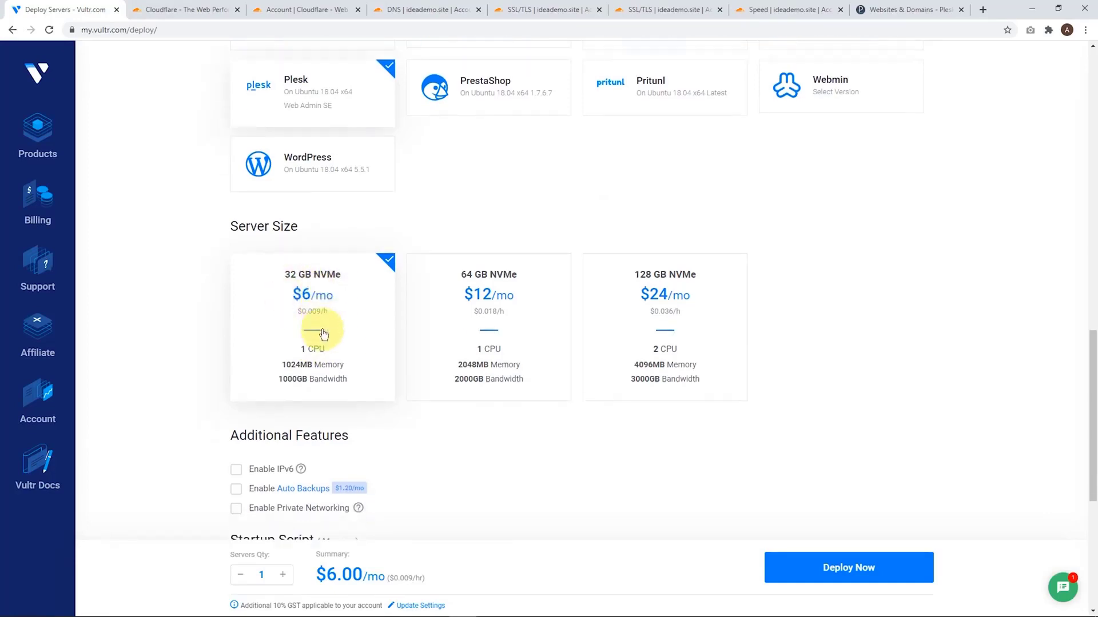
pyautogui.scroll(-3, 372, 359)
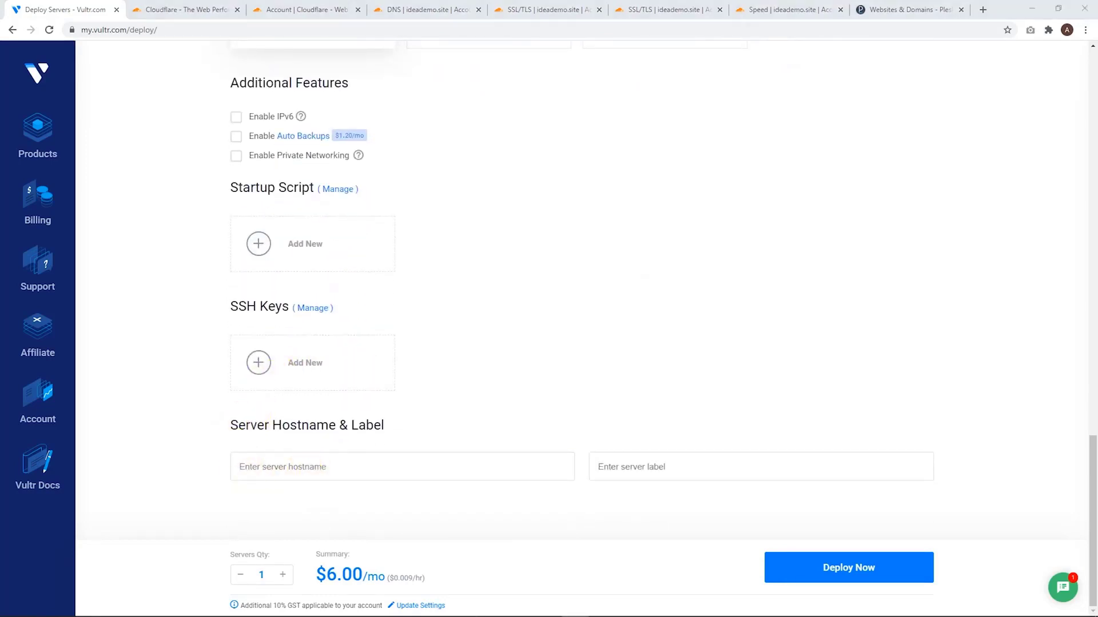
pyautogui.click(275, 466)
pyautogui.write('ideademo.site')
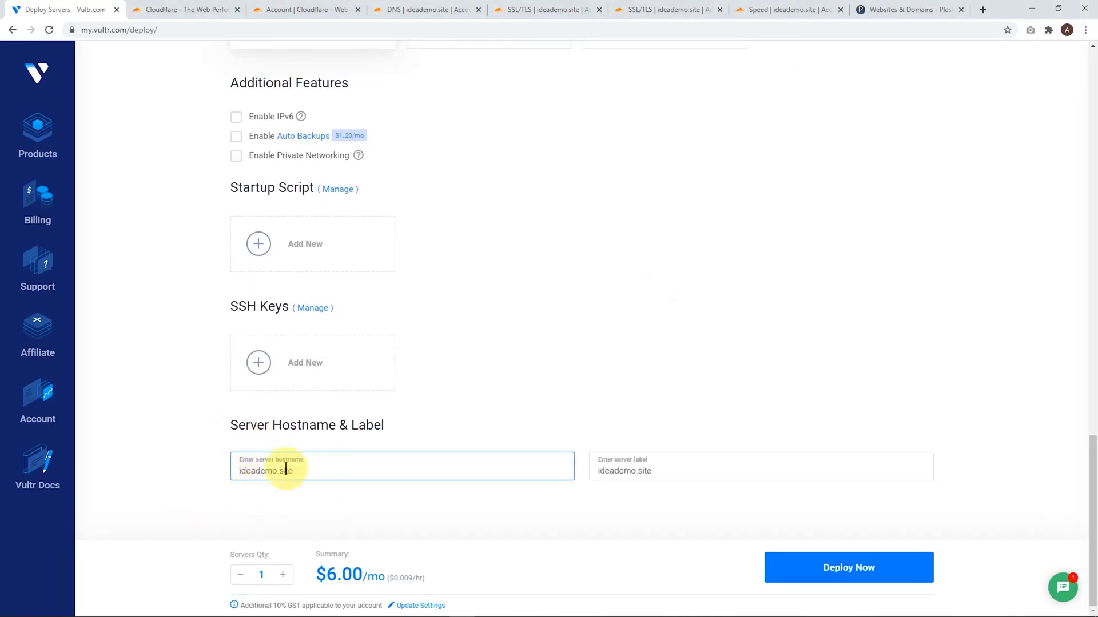
pyautogui.click(849, 568)
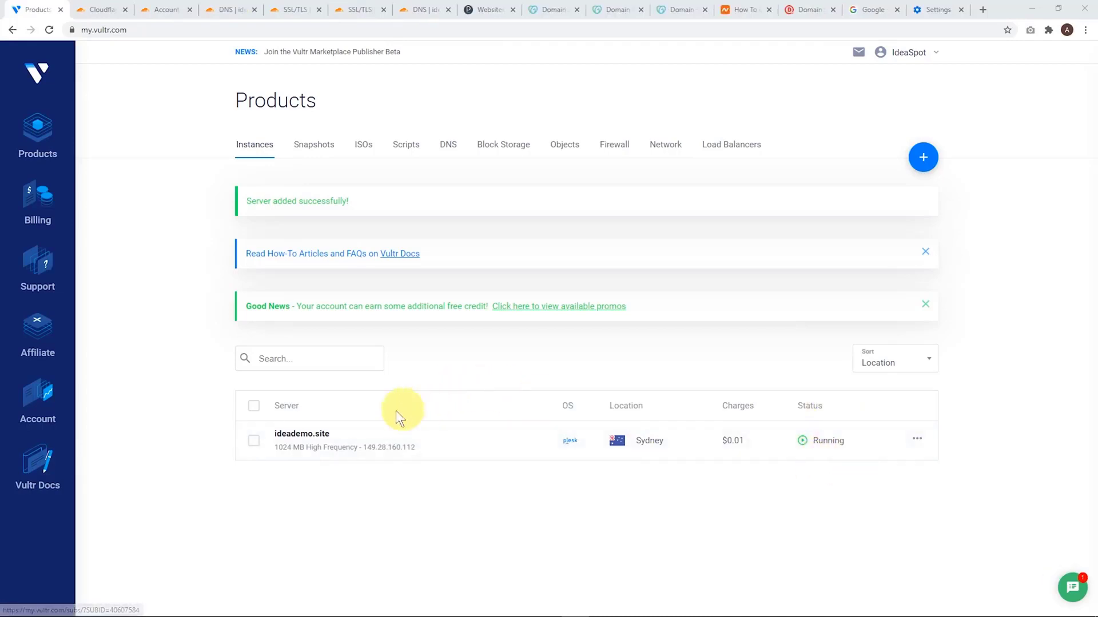
# Open the ideademo.site server's details and follow its Plesk login URL
pyautogui.click(297, 439)
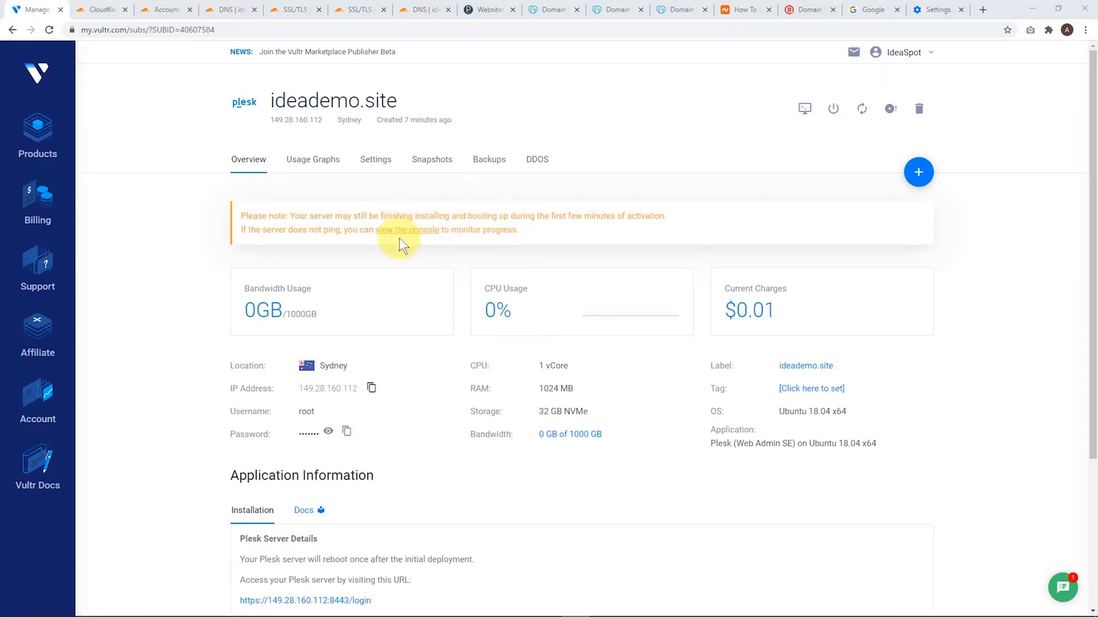
pyautogui.scroll(-4, 400, 243)
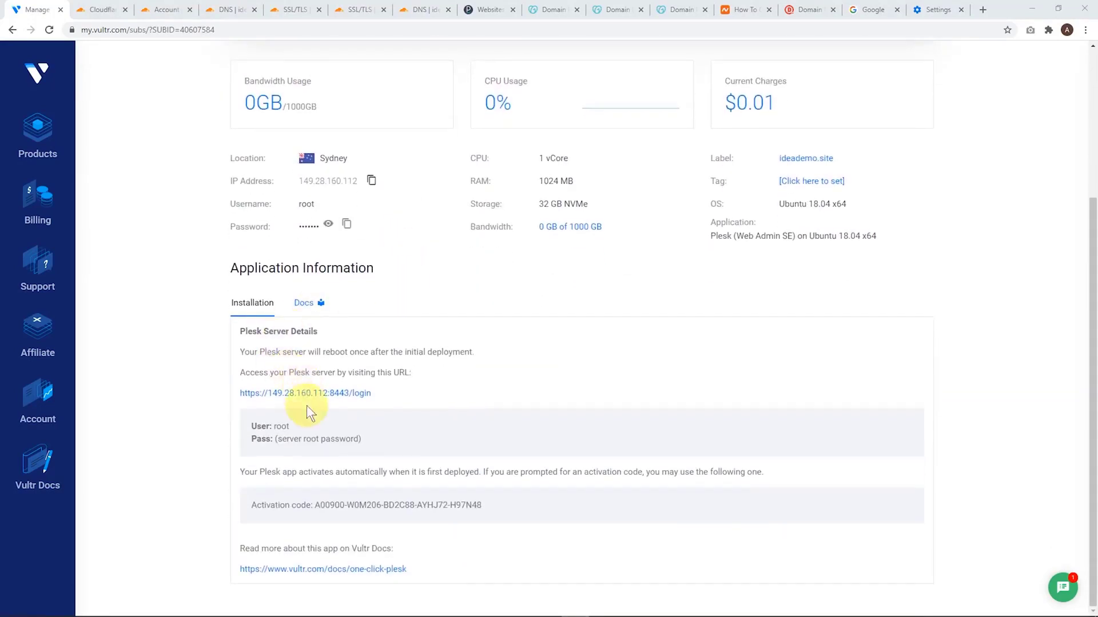
pyautogui.click(315, 393)
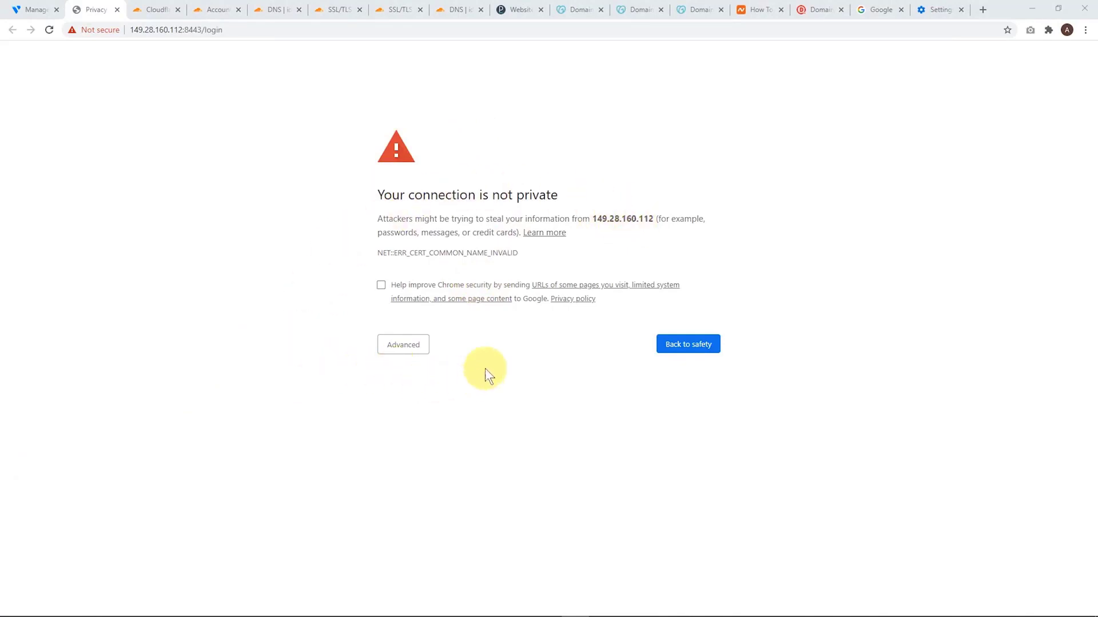
# Go to the plesk.page address named in the security certificate details and bookmark the Plesk login page
pyautogui.click(403, 346)
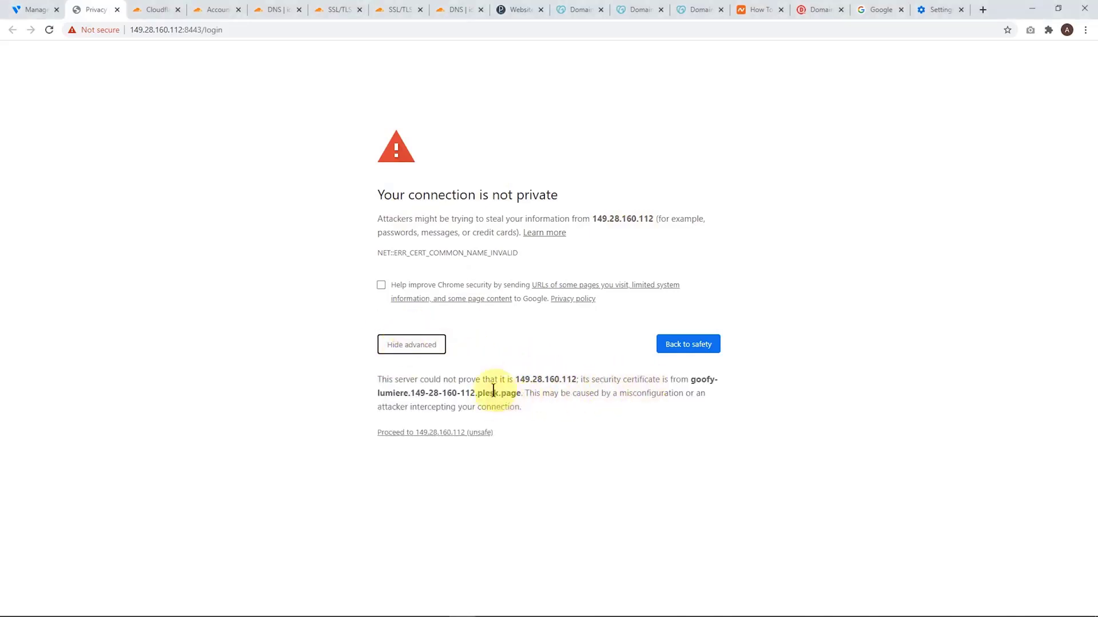
pyautogui.moveTo(691, 380); pyautogui.dragTo(522, 397)
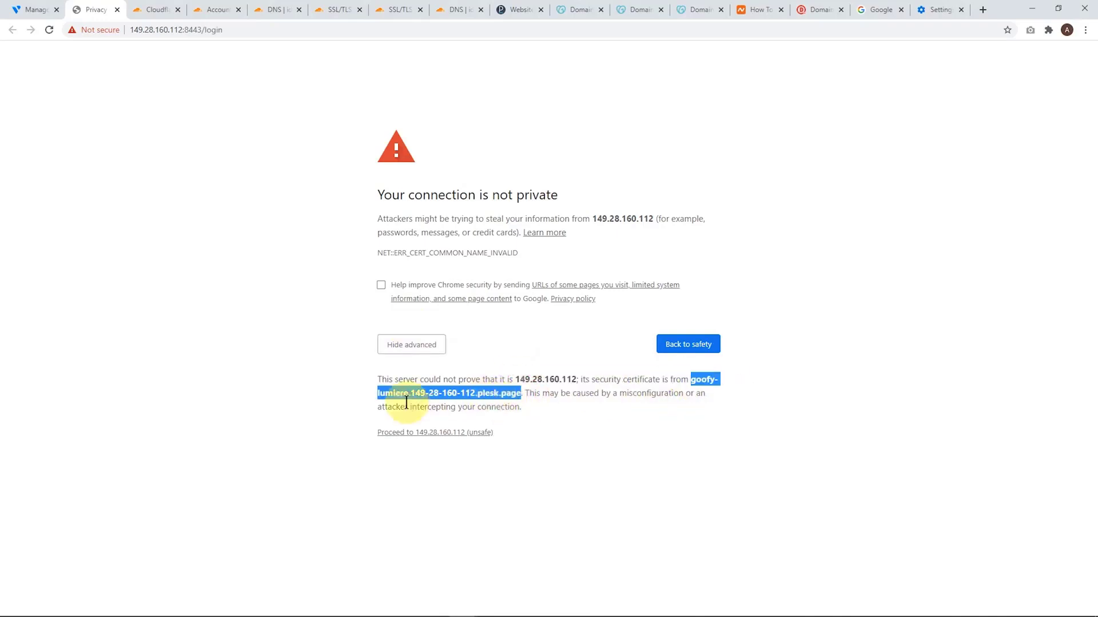
pyautogui.rightClick(476, 393)
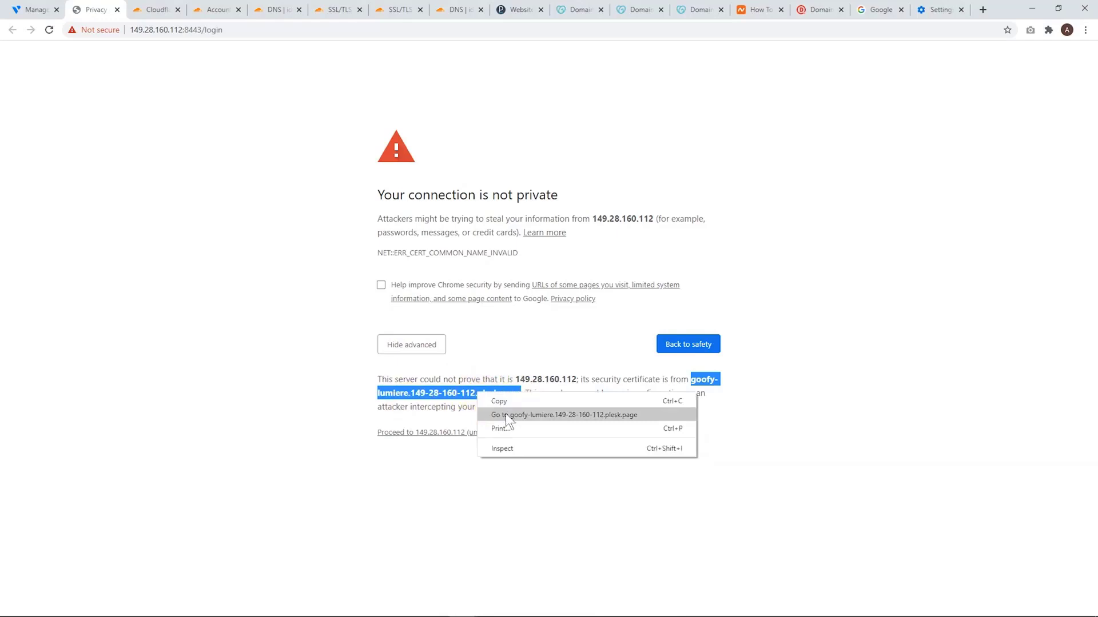
pyautogui.click(513, 416)
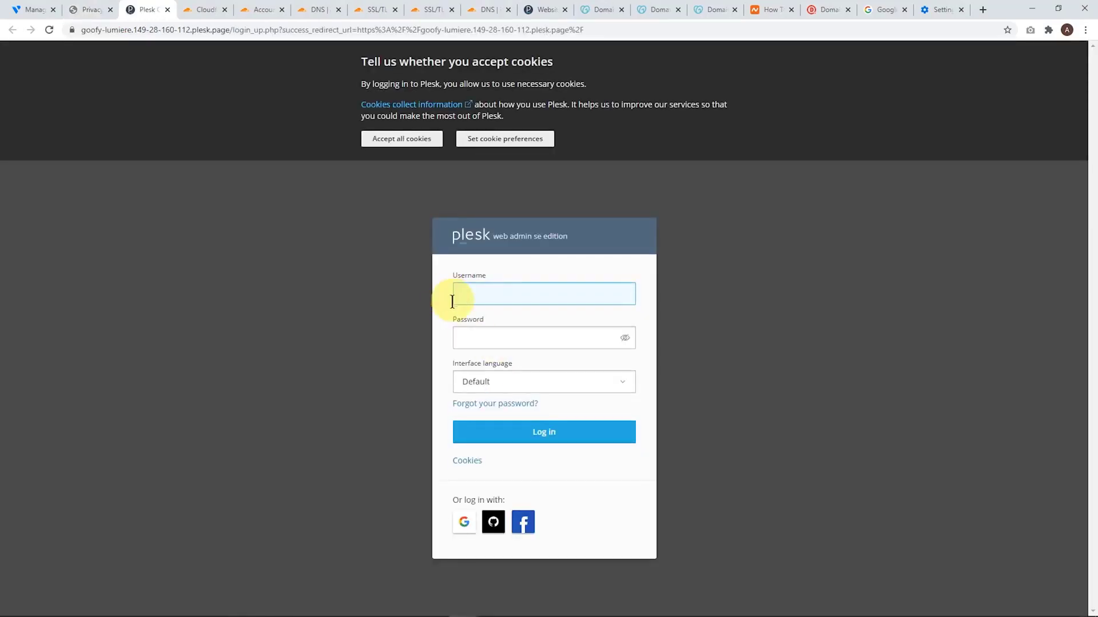
pyautogui.click(1006, 31)
pyautogui.click(939, 135)
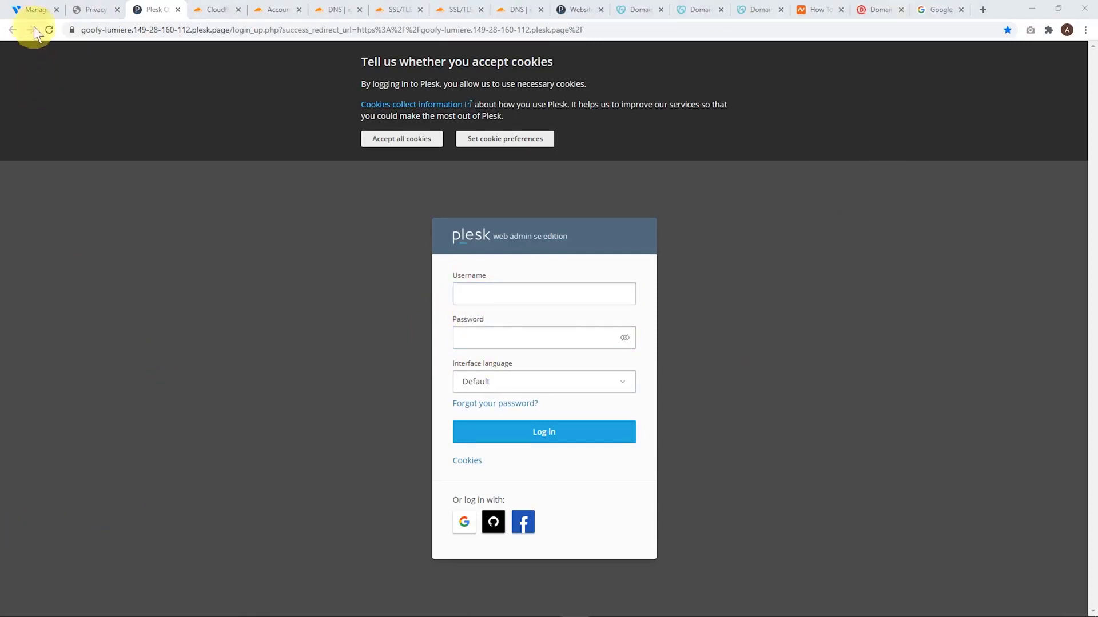
# Accept all cookies on the Plesk login page and log in as root with the server root password
pyautogui.click(32, 9)
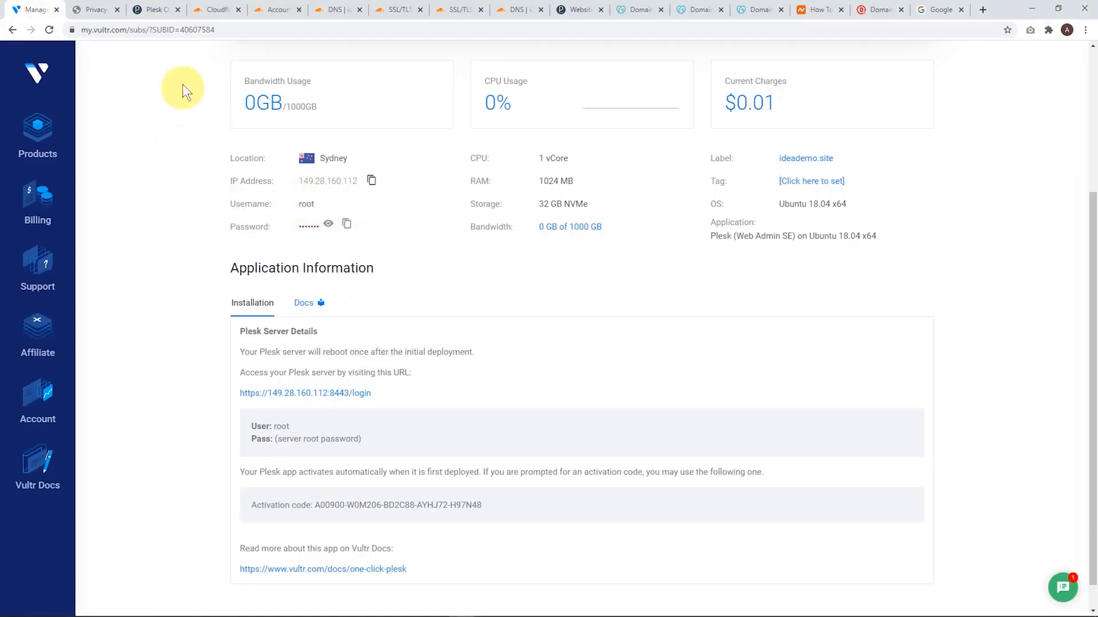
pyautogui.click(152, 10)
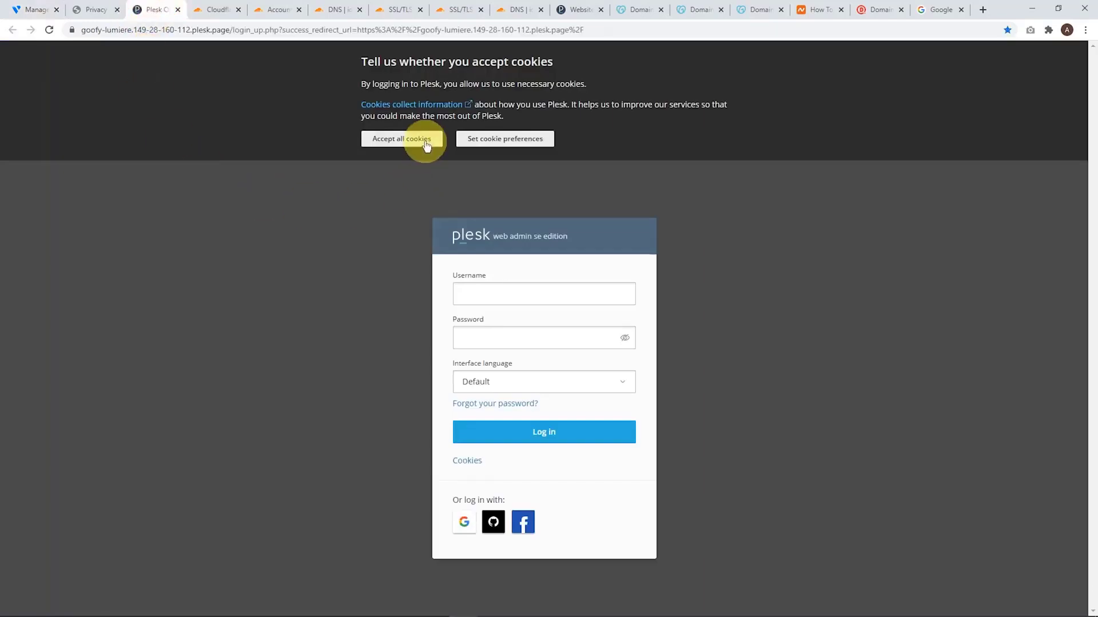
pyautogui.click(406, 139)
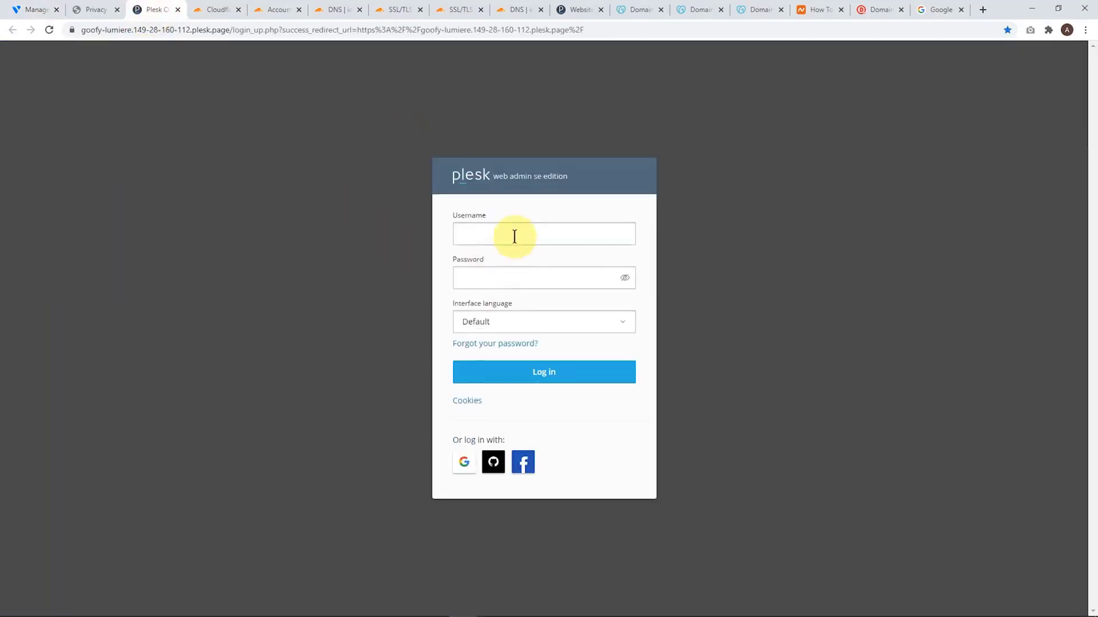
pyautogui.click(492, 237)
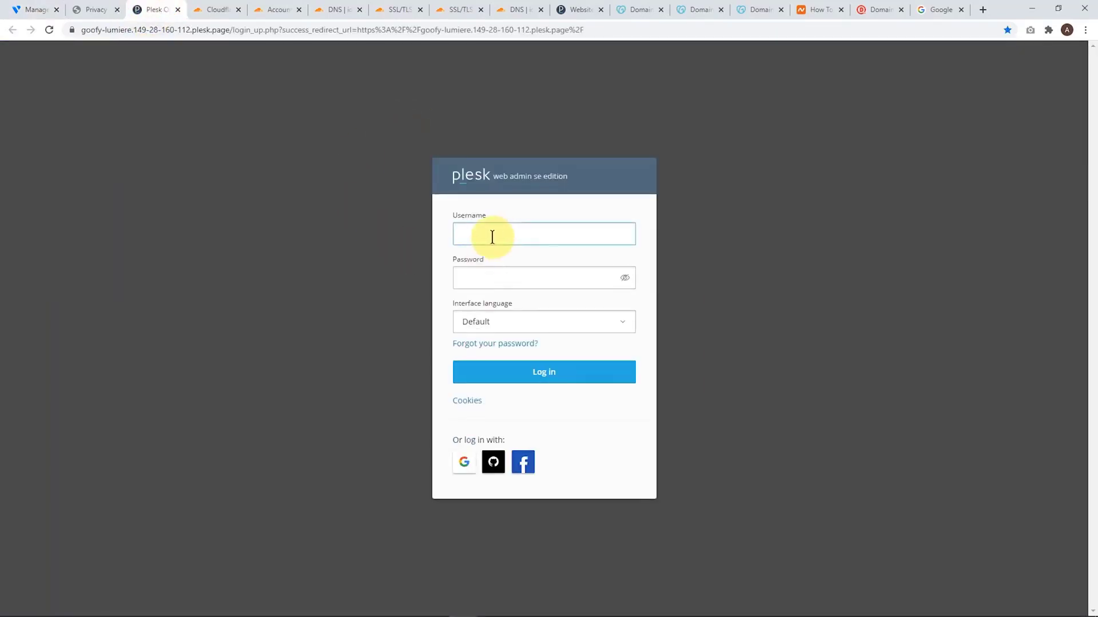
pyautogui.click(540, 378)
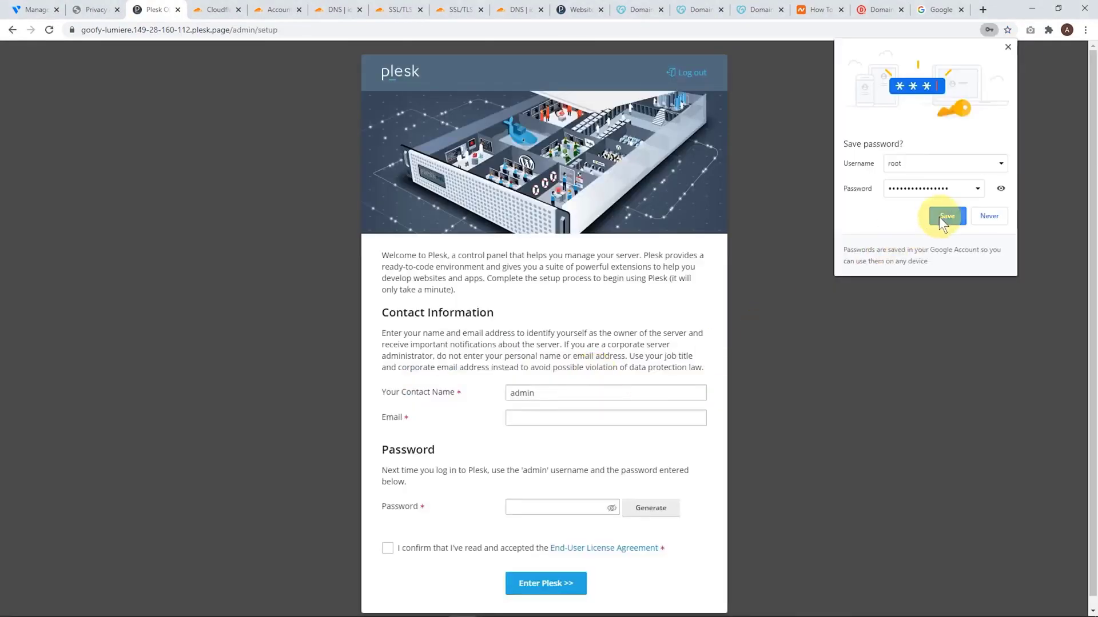
pyautogui.click(938, 217)
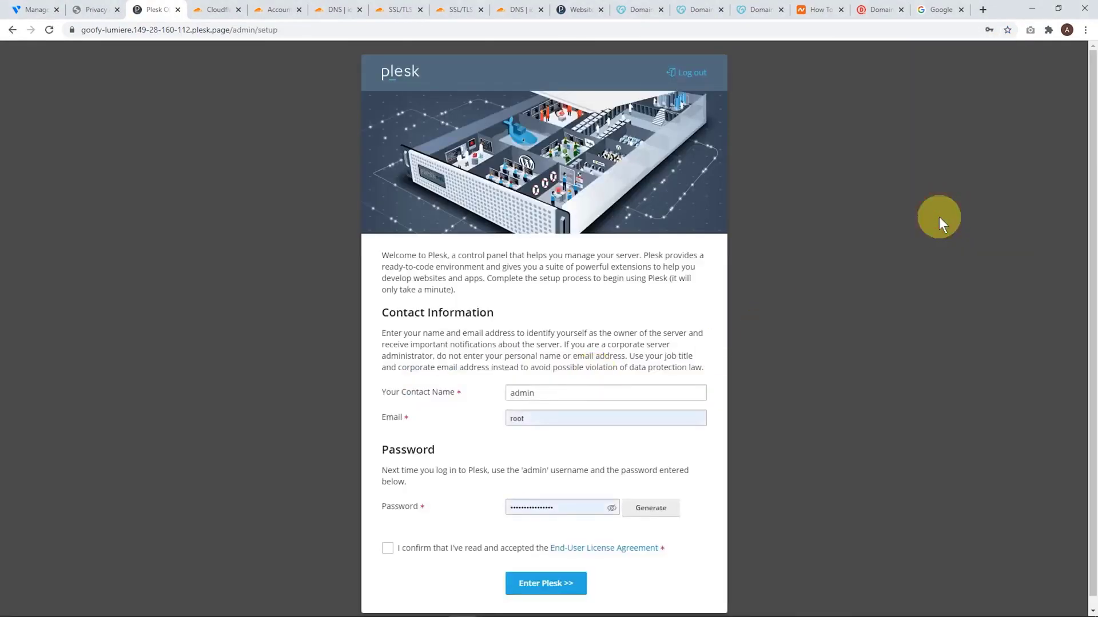
# Replace the contact e-mail with the administrator's e-mail address and accept the End-User License Agreement
pyautogui.scroll(-1, 668, 259)
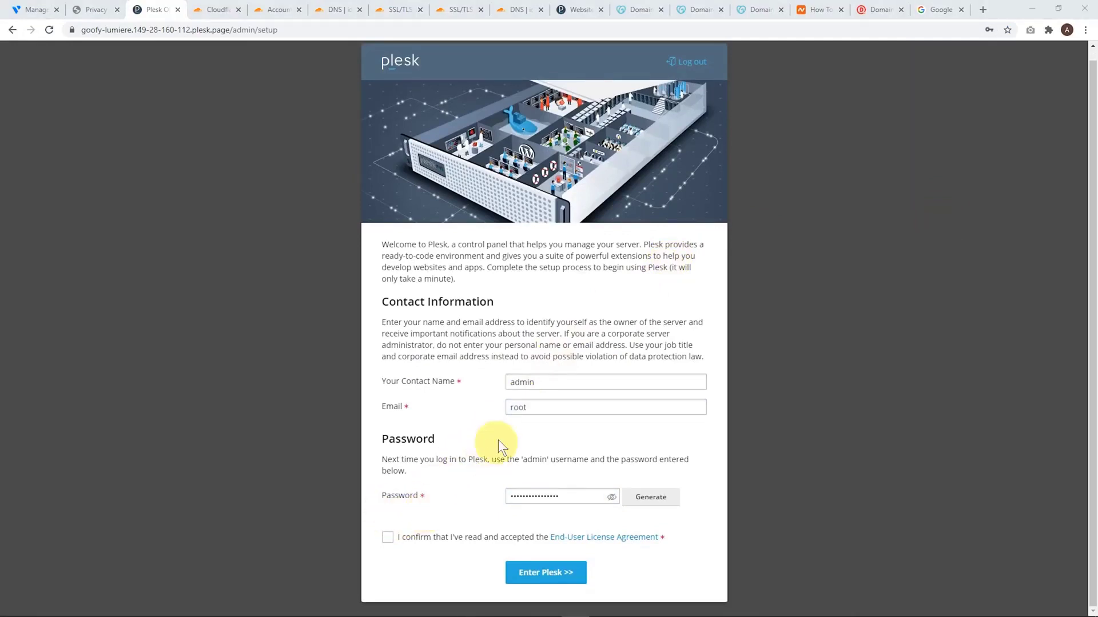
pyautogui.click(537, 404)
pyautogui.doubleClick(537, 404)
pyautogui.hotkey('ctrl', 'v')
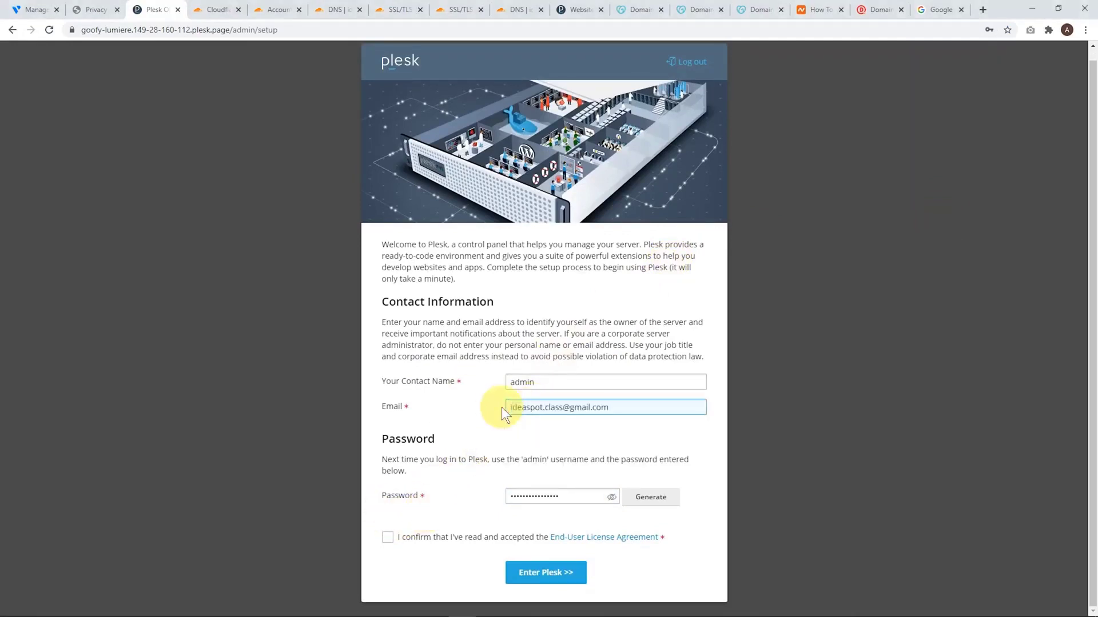
pyautogui.click(387, 537)
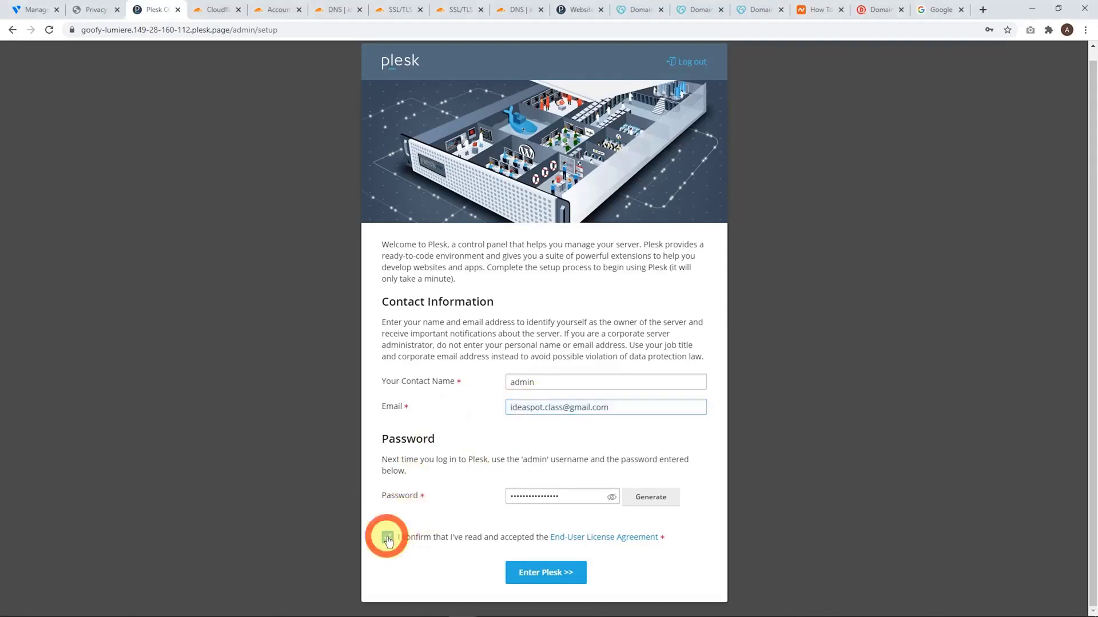
# Reveal the Plesk admin password field and generate a new strong password for it
pyautogui.click(612, 501)
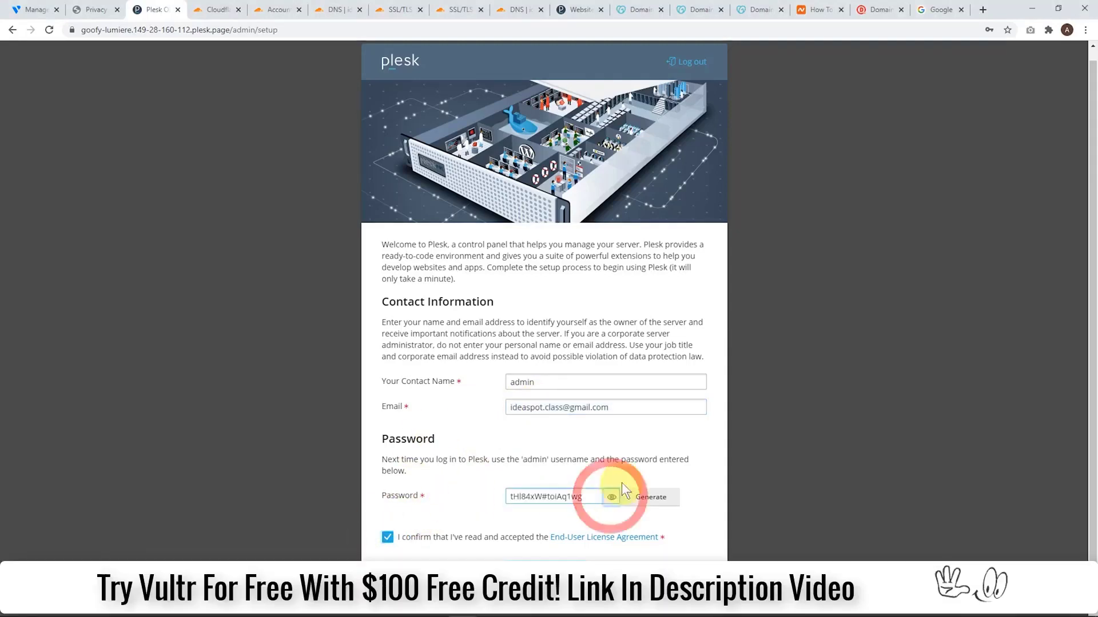
pyautogui.click(649, 498)
pyautogui.click(650, 498)
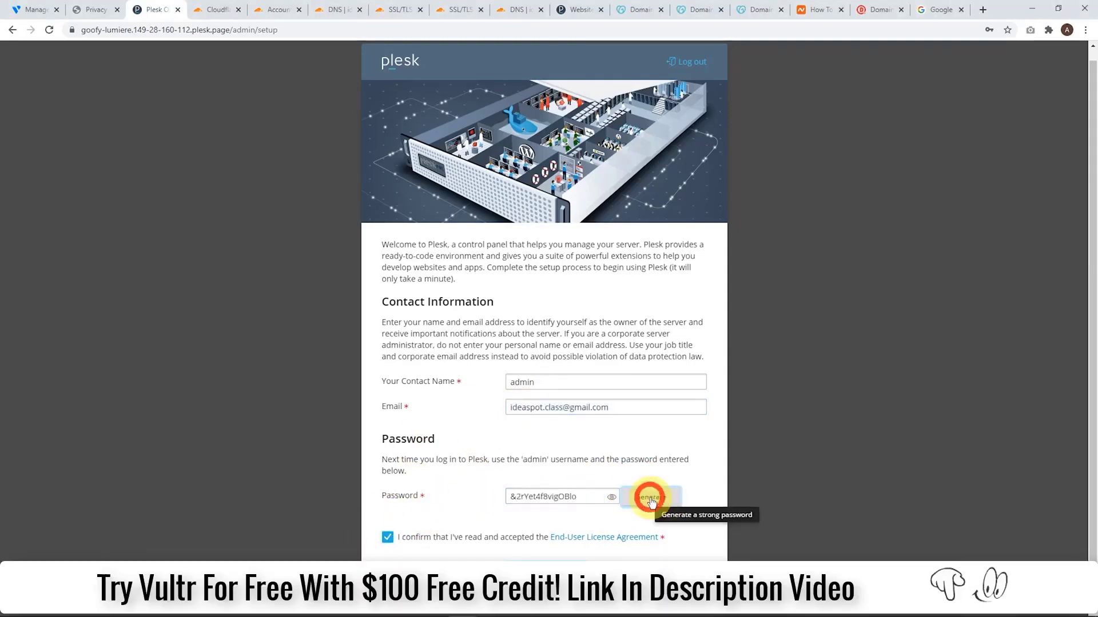
# Generate a strong Plesk admin password, submit the initial setup form and save the login in the browser
pyautogui.click(640, 501)
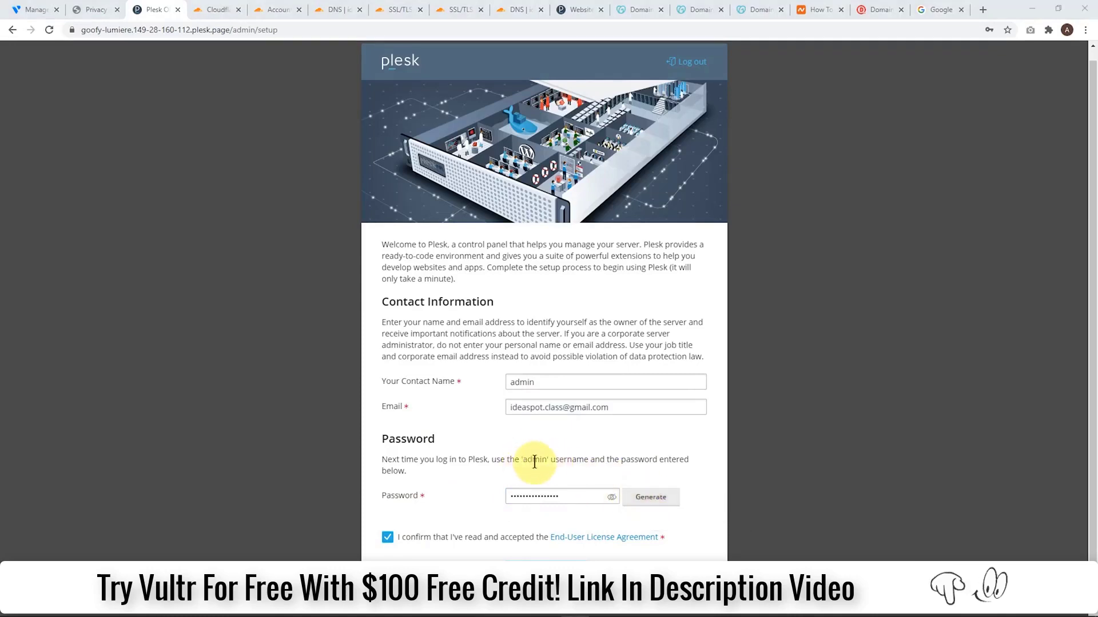
pyautogui.click(533, 497)
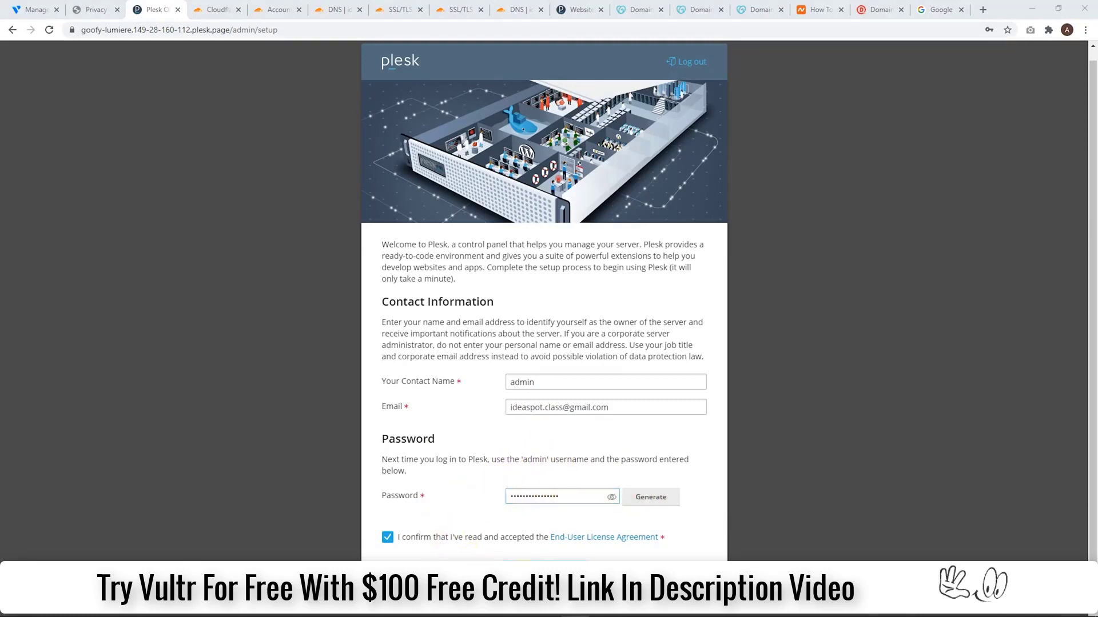
pyautogui.click(540, 559)
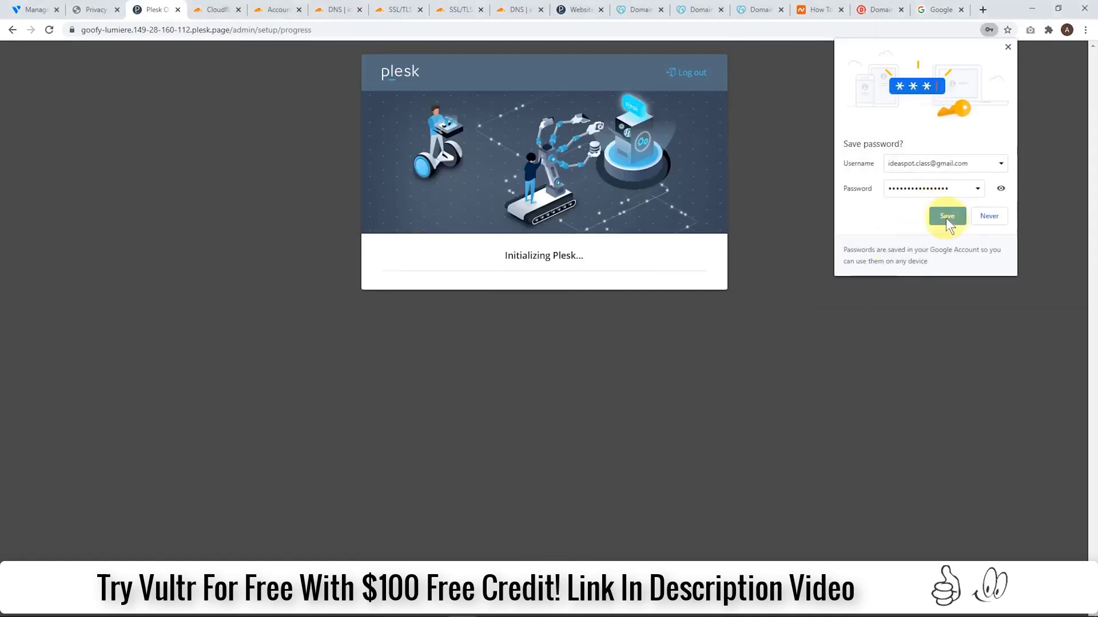
pyautogui.click(938, 216)
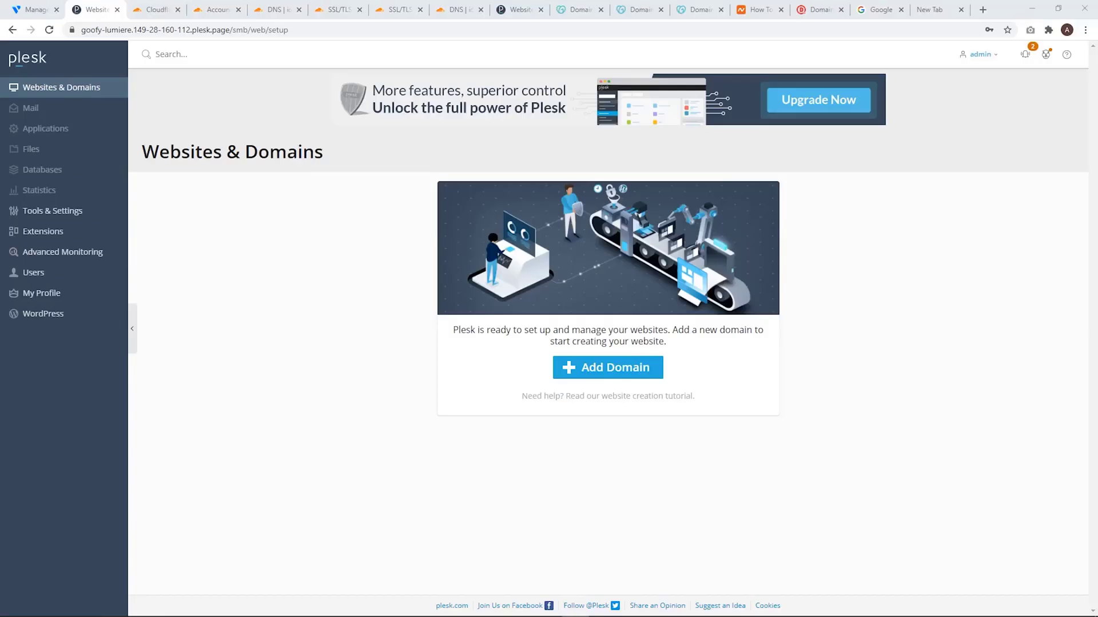
# Add the domain ideademo.site as a new webspace with the prefilled username and password, and save its login in the browser
pyautogui.click(574, 370)
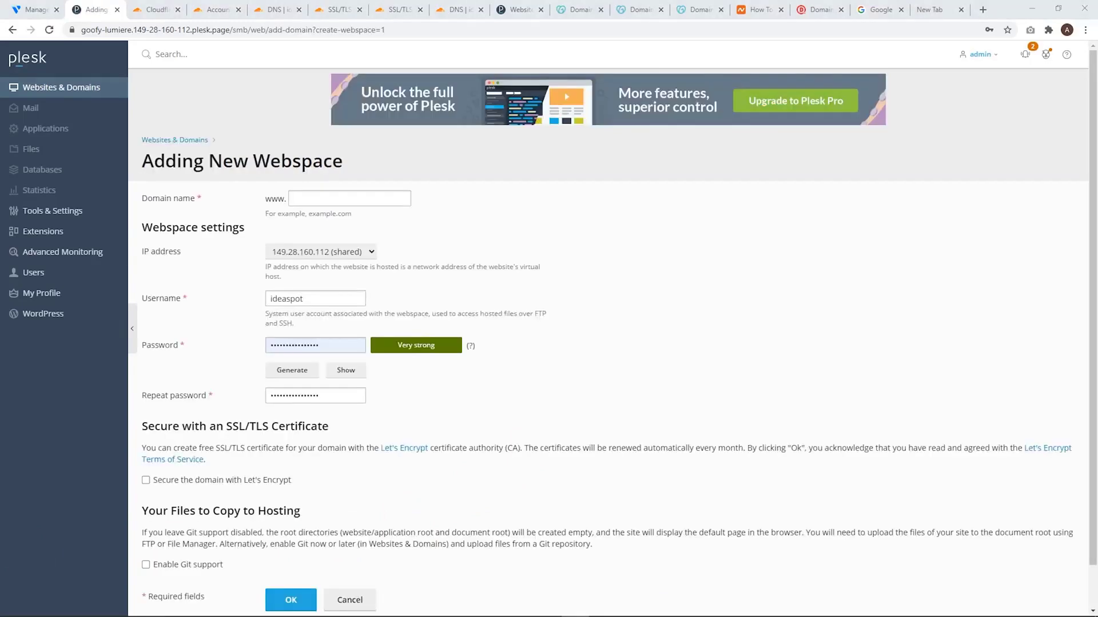
pyautogui.click(326, 198)
pyautogui.write('ideademo.site')
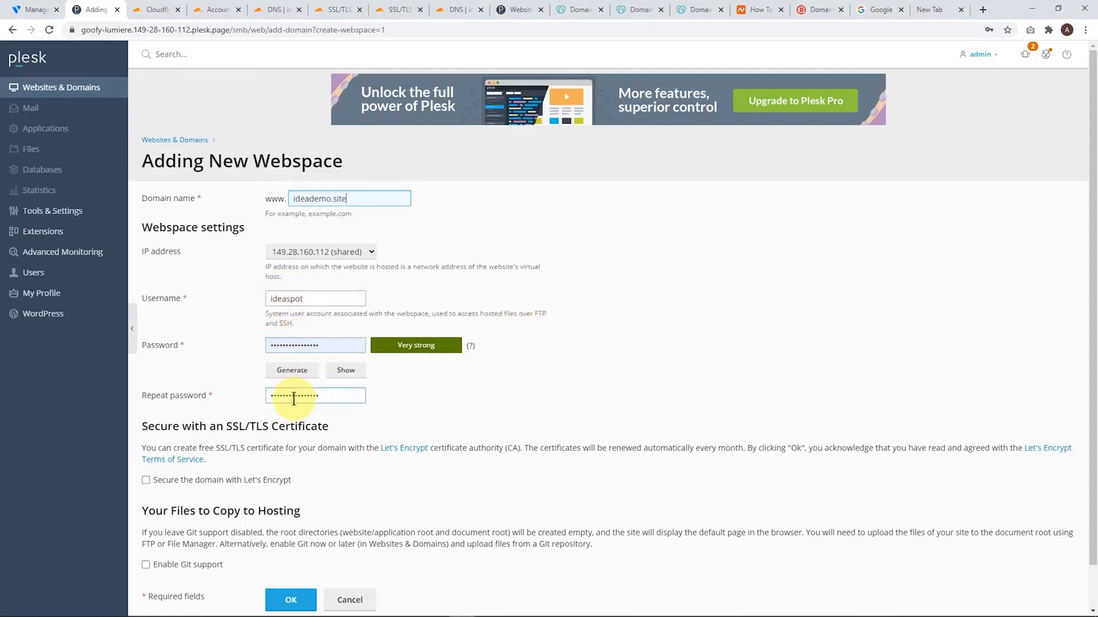
pyautogui.scroll(-2, 293, 394)
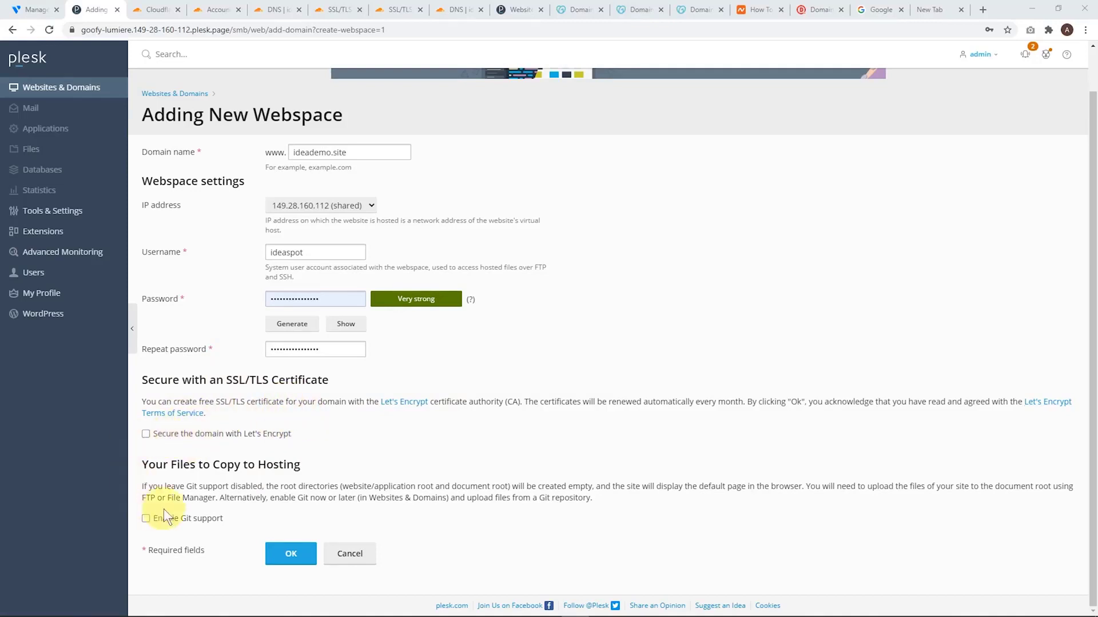
pyautogui.click(291, 555)
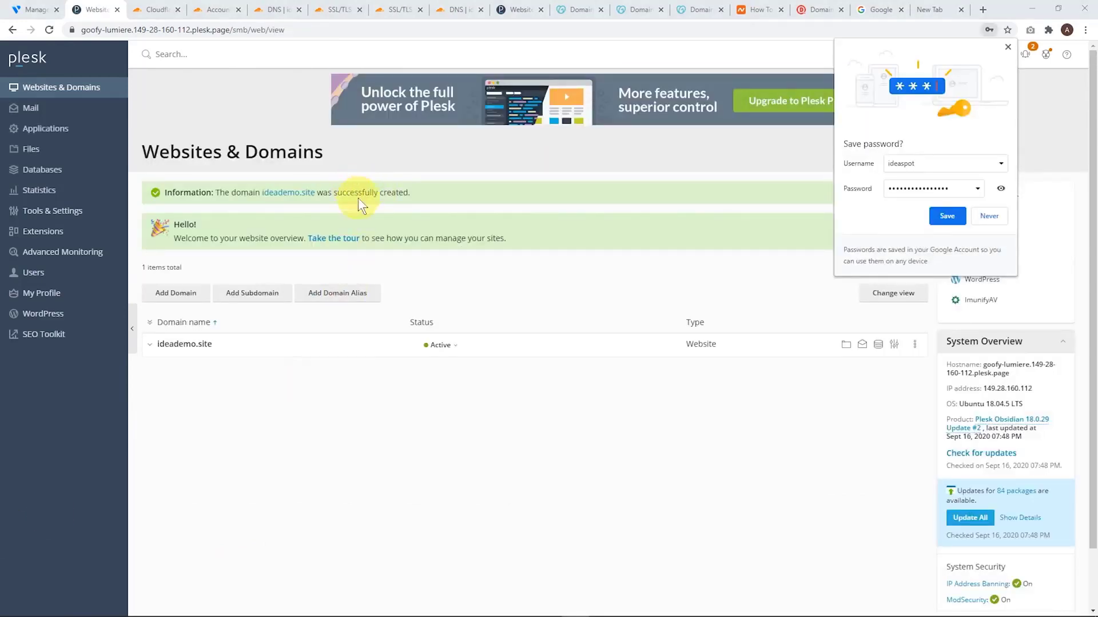
pyautogui.click(945, 216)
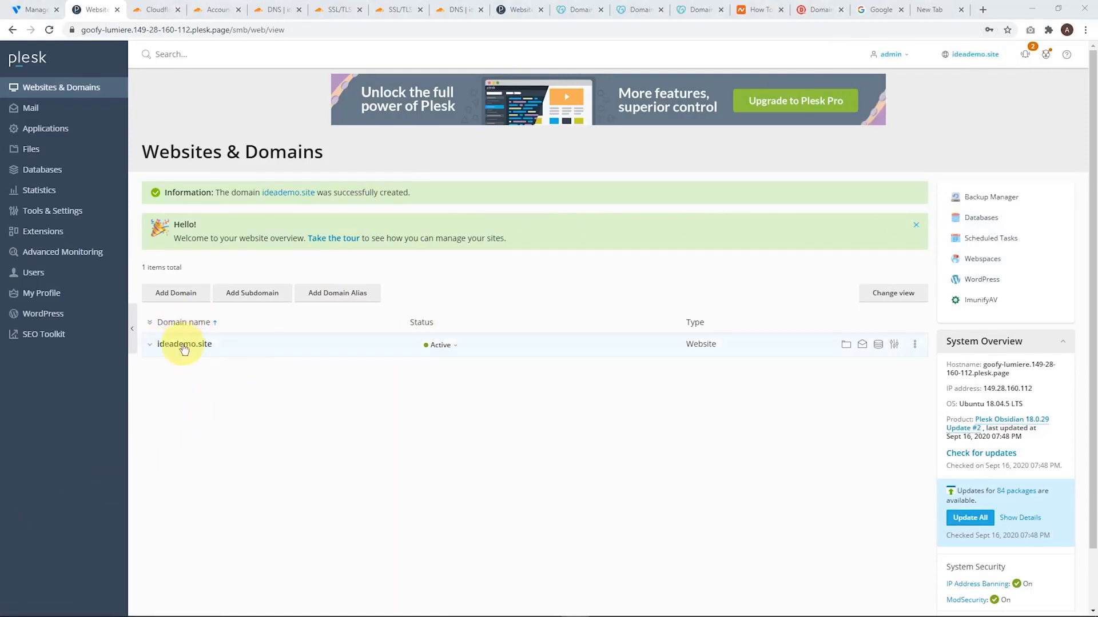
# Switch to the Cloudflare account dashboard and add the site ideaspot.space
pyautogui.click(151, 9)
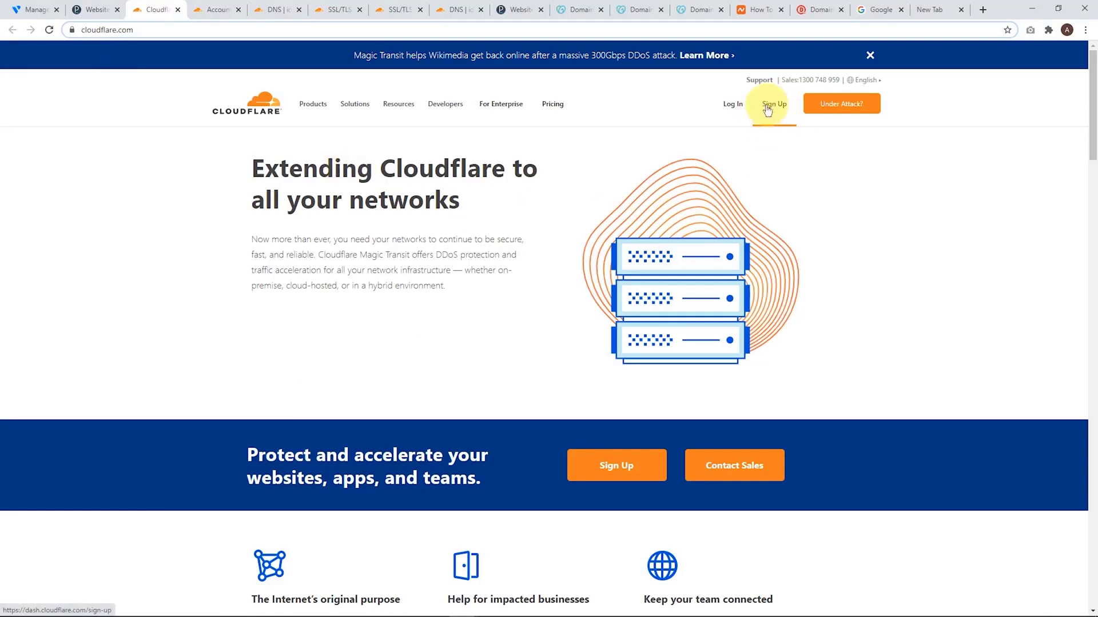
pyautogui.click(217, 13)
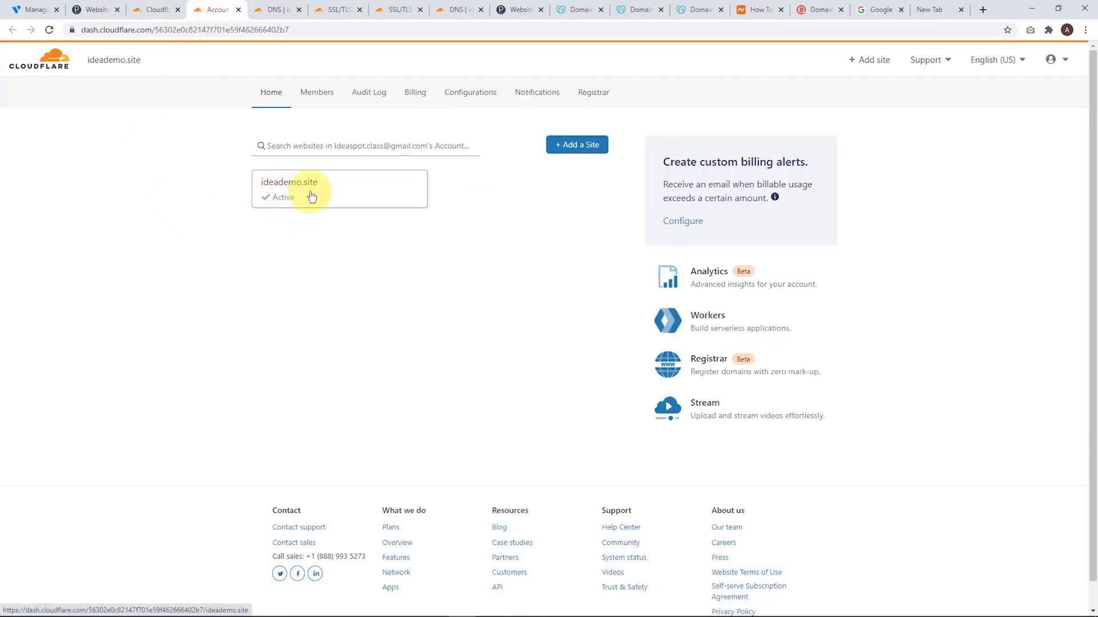
pyautogui.click(574, 148)
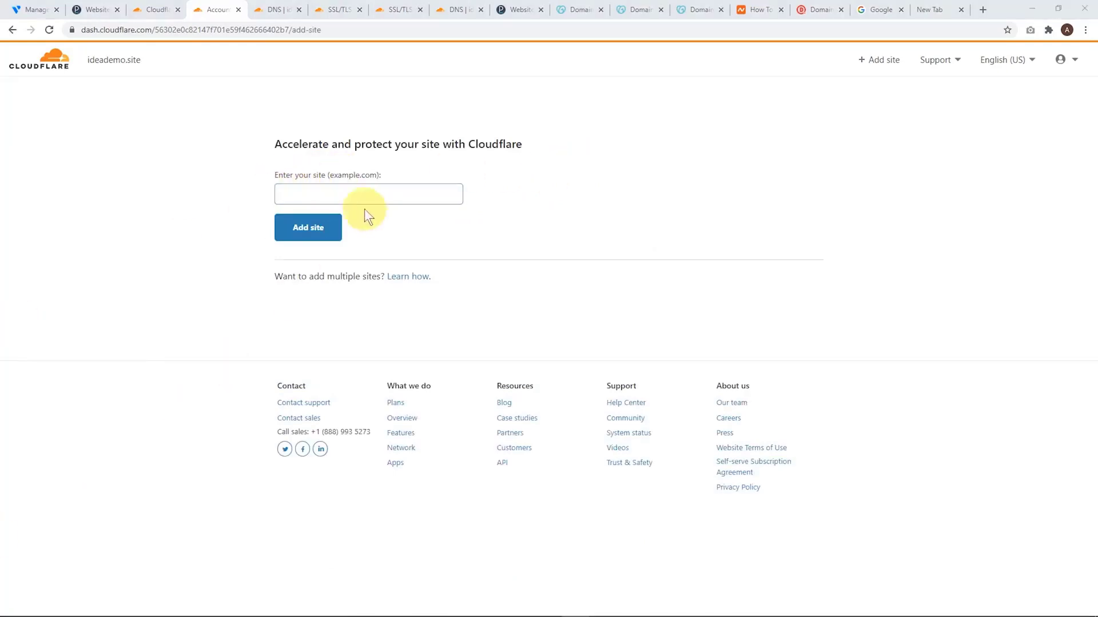
pyautogui.click(351, 194)
pyautogui.write('ideaspot.space')
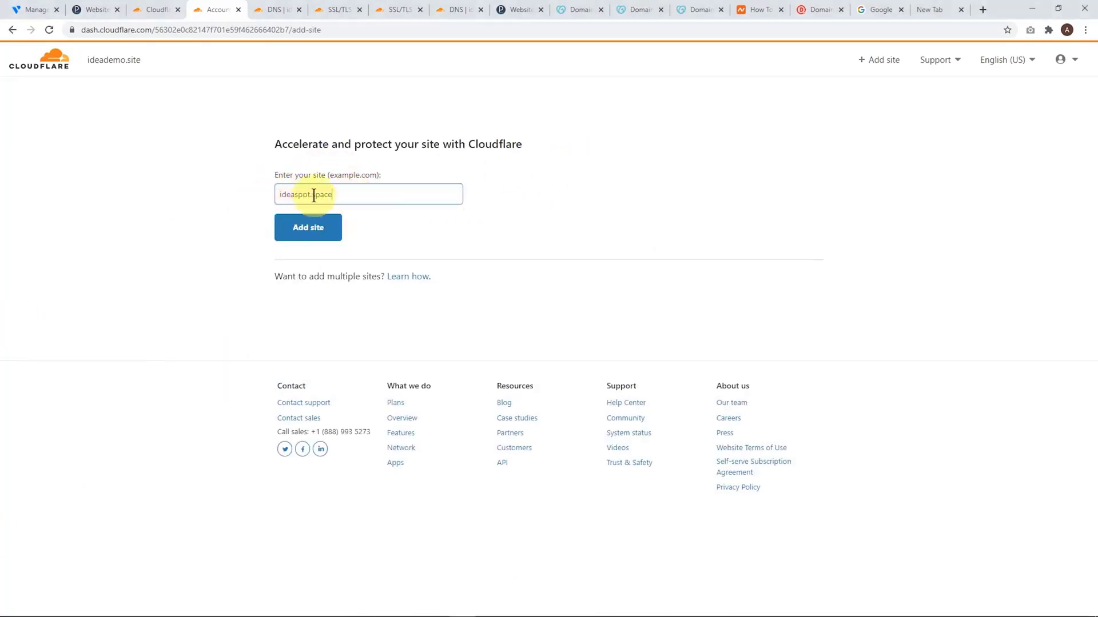
pyautogui.click(306, 229)
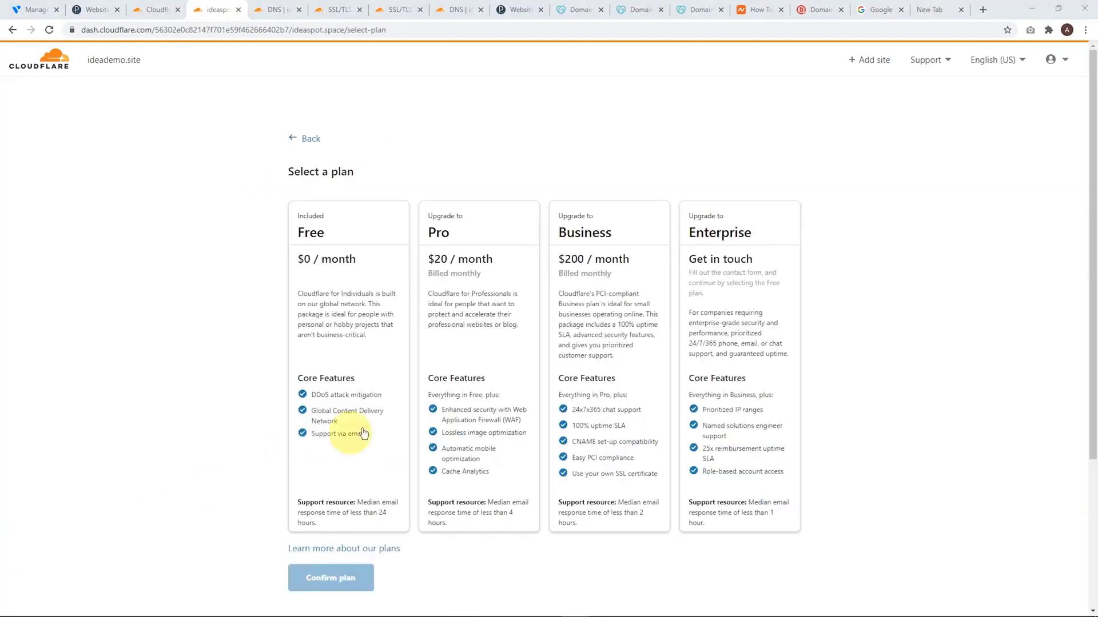
# Confirm the Free plan for ideaspot.space and accept the scanned DNS records
pyautogui.click(343, 239)
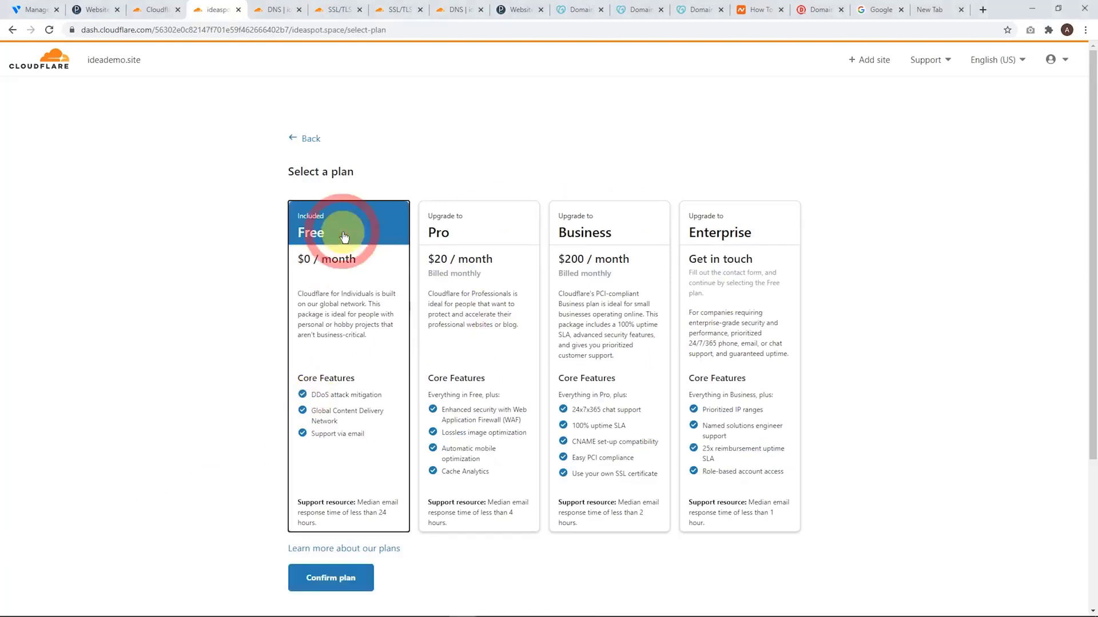
pyautogui.click(330, 583)
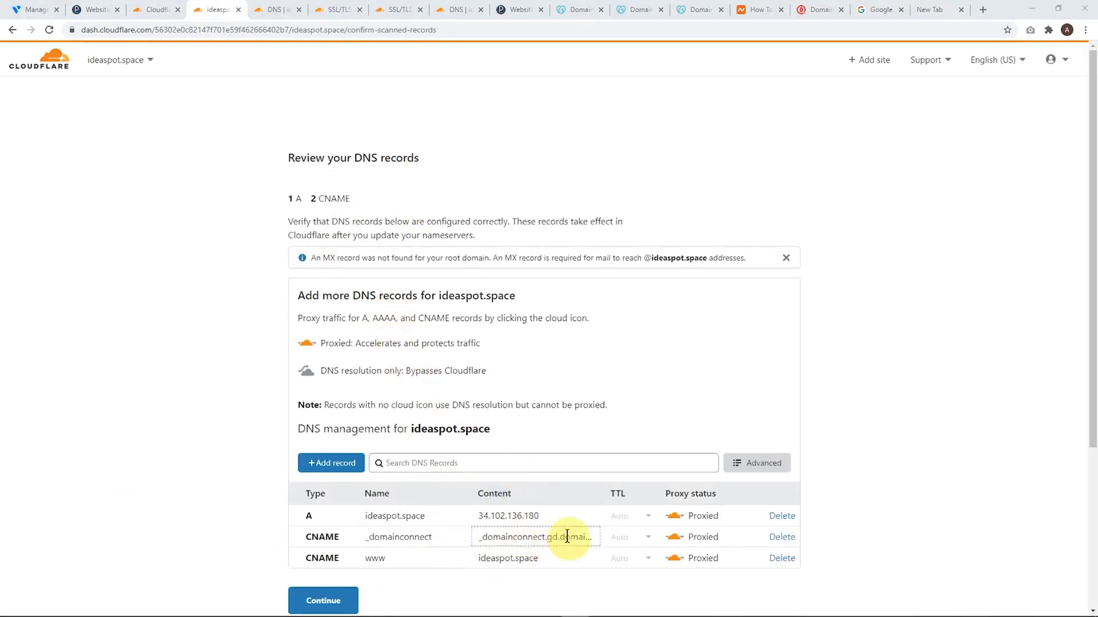
pyautogui.click(317, 599)
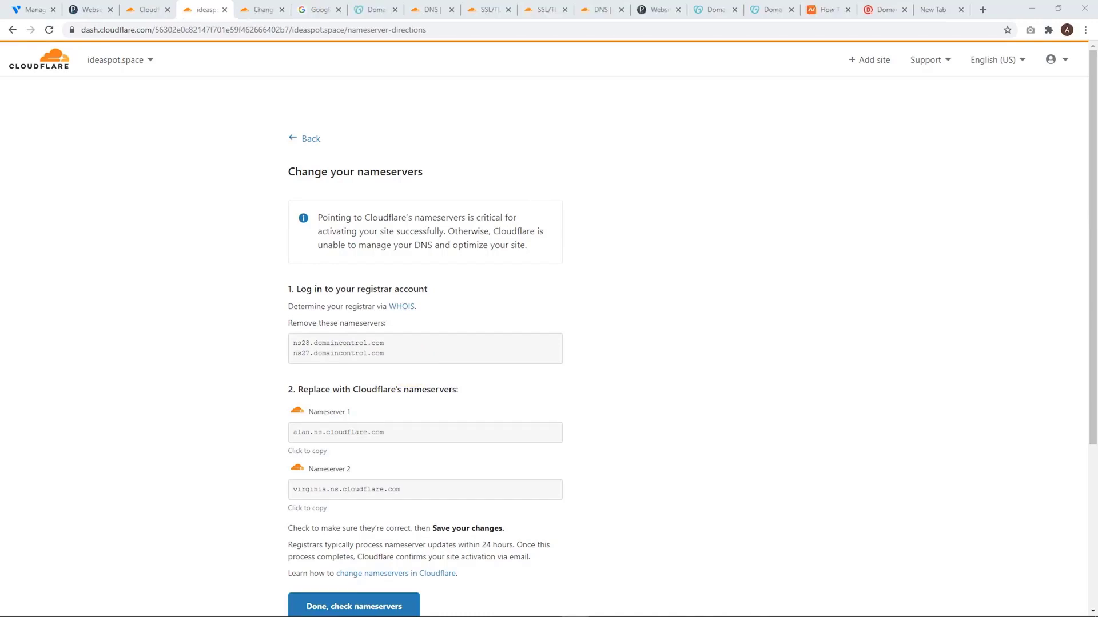
# Open Cloudflare's help article on changing nameservers in a new tab and find its list of registrar instructions
pyautogui.rightClick(385, 578)
pyautogui.click(427, 490)
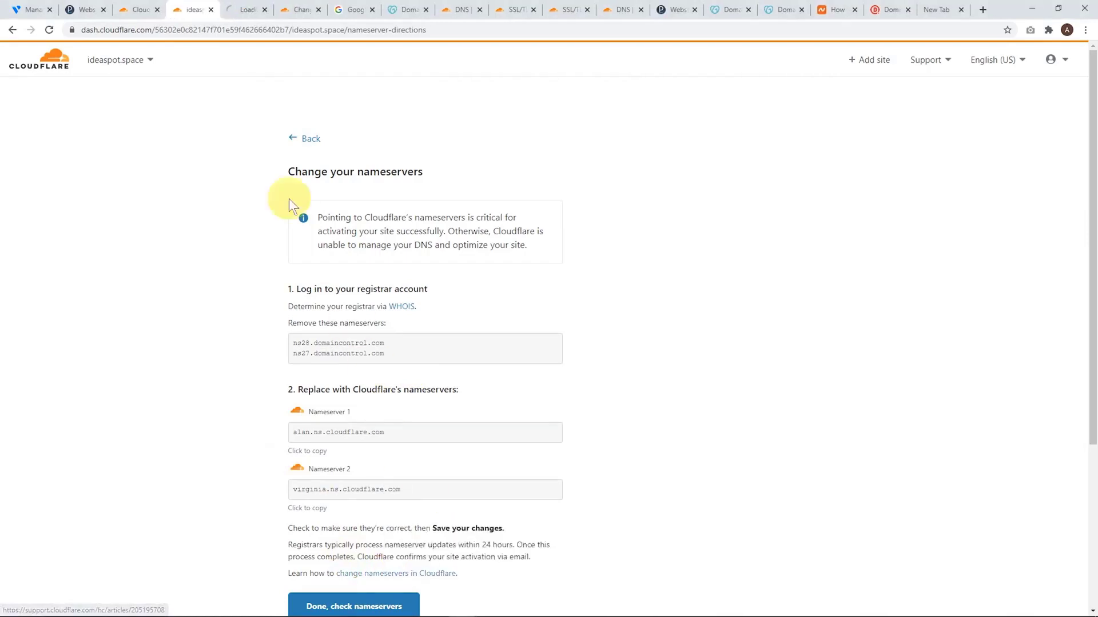
pyautogui.click(243, 12)
pyautogui.scroll(-3, 428, 318)
pyautogui.scroll(-15, 444, 295)
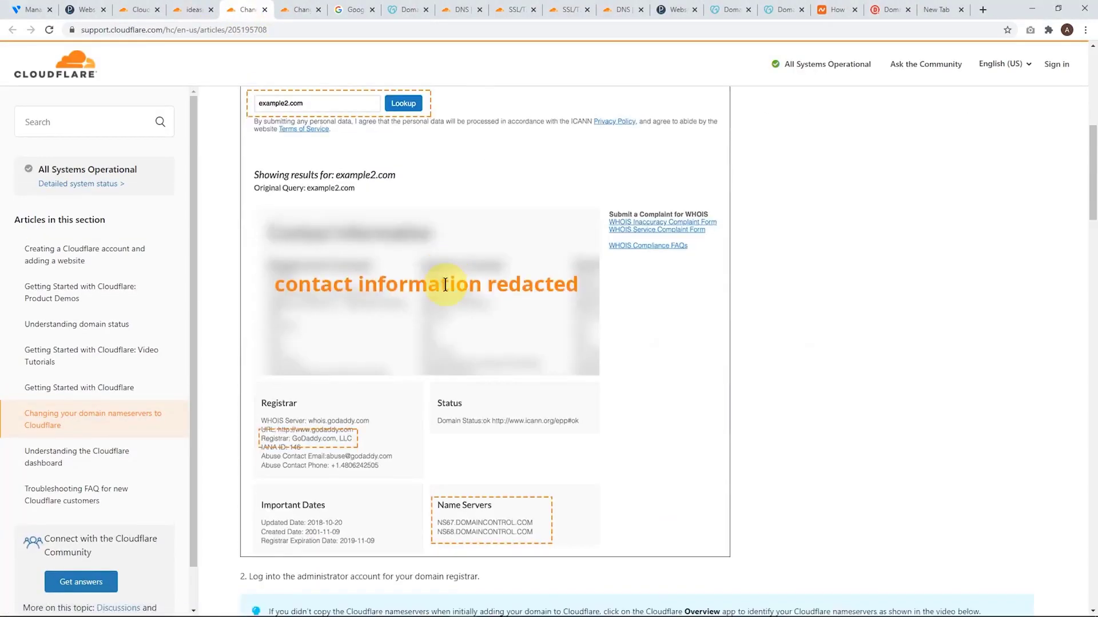
pyautogui.scroll(-7, 449, 301)
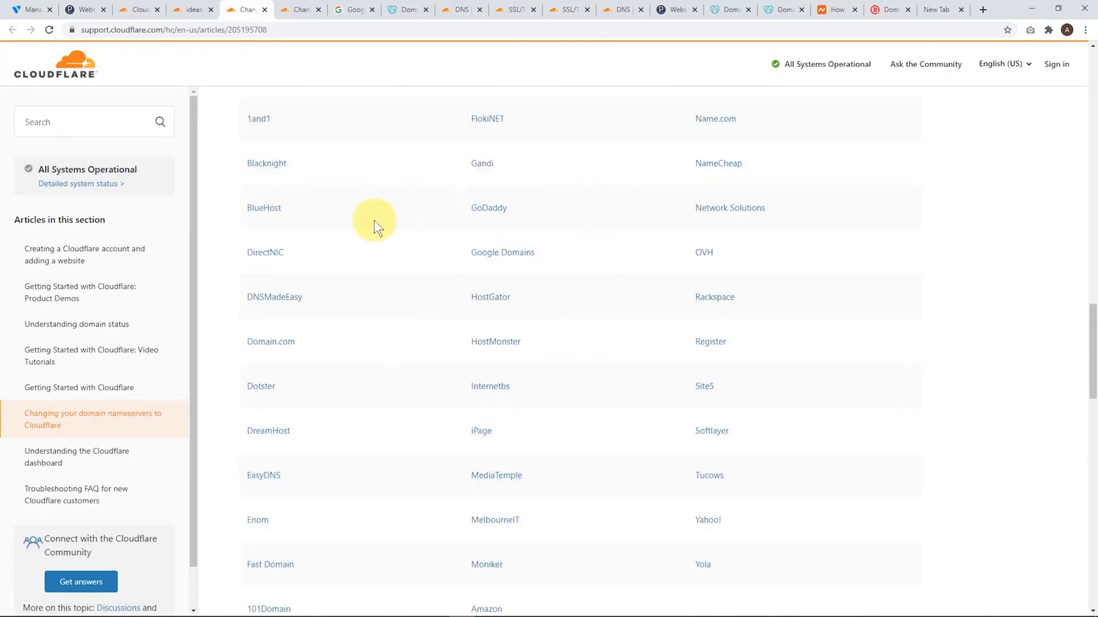
# Read BlueHost's instructions for using custom name servers, and return to the Cloudflare registrar list
pyautogui.click(274, 212)
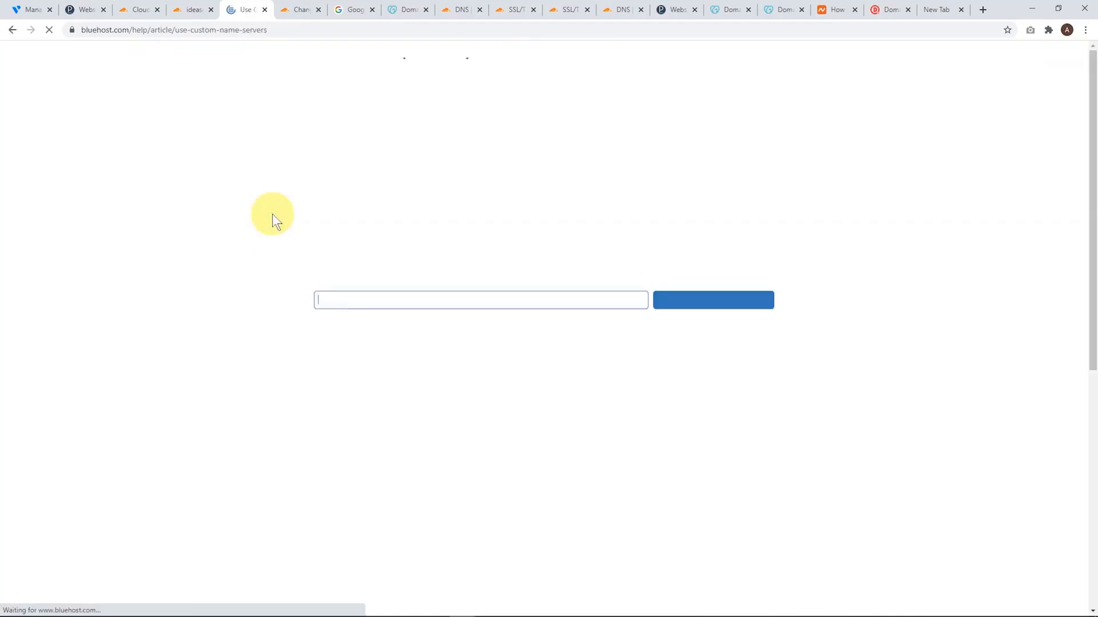
pyautogui.scroll(-7, 503, 245)
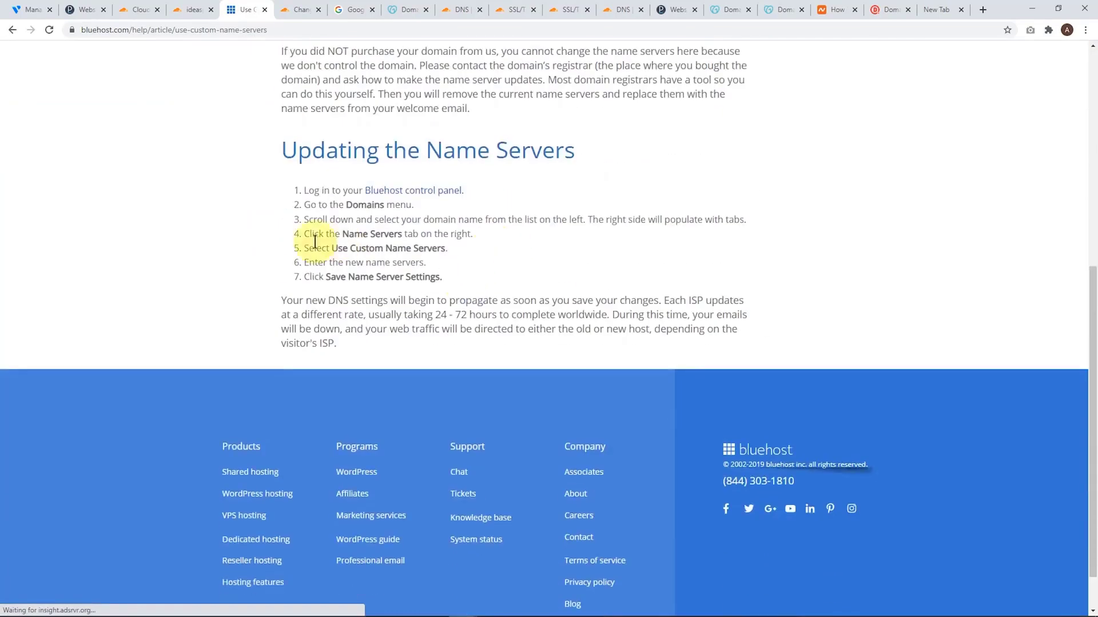
pyautogui.scroll(7, 355, 234)
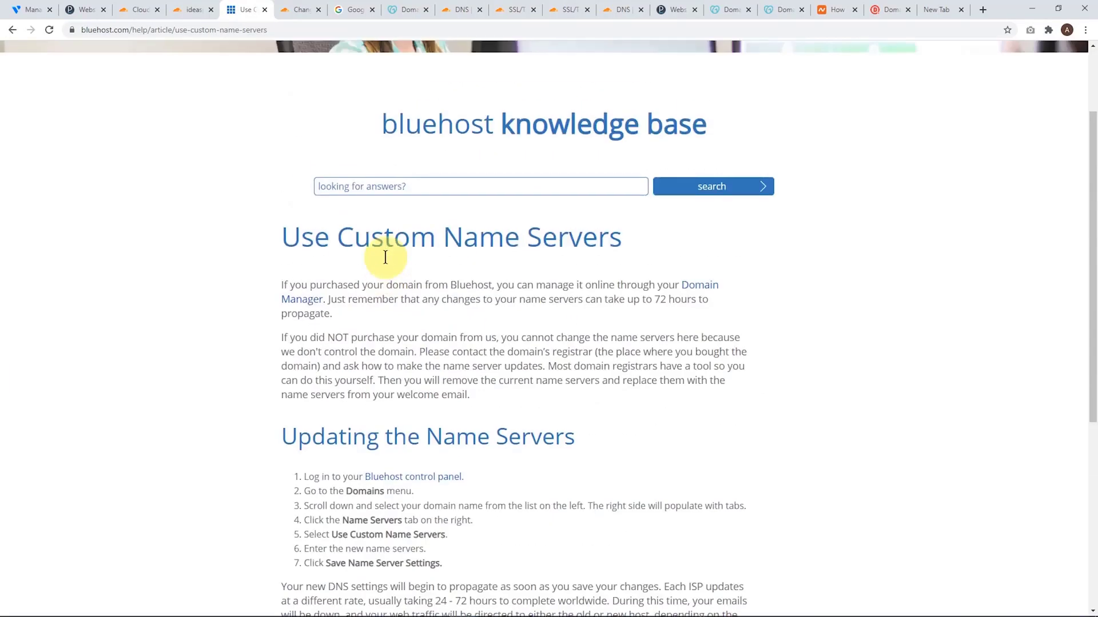
pyautogui.click(14, 30)
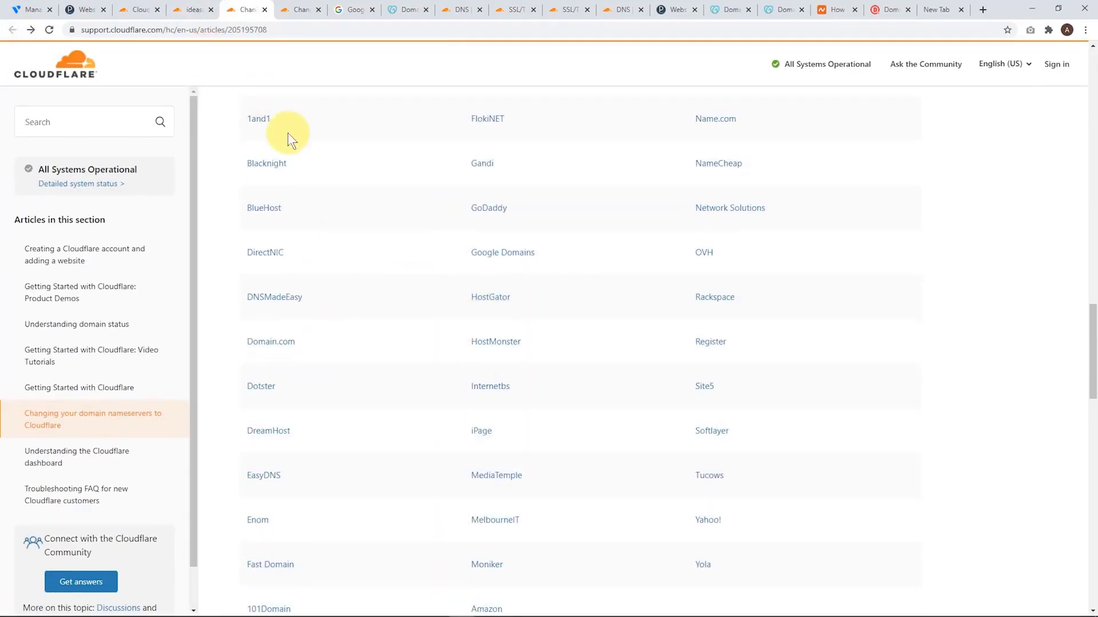
# Switch to GoDaddy's DNS management for ideaspot.space and choose to enter custom nameservers in place of the default ones
pyautogui.click(354, 15)
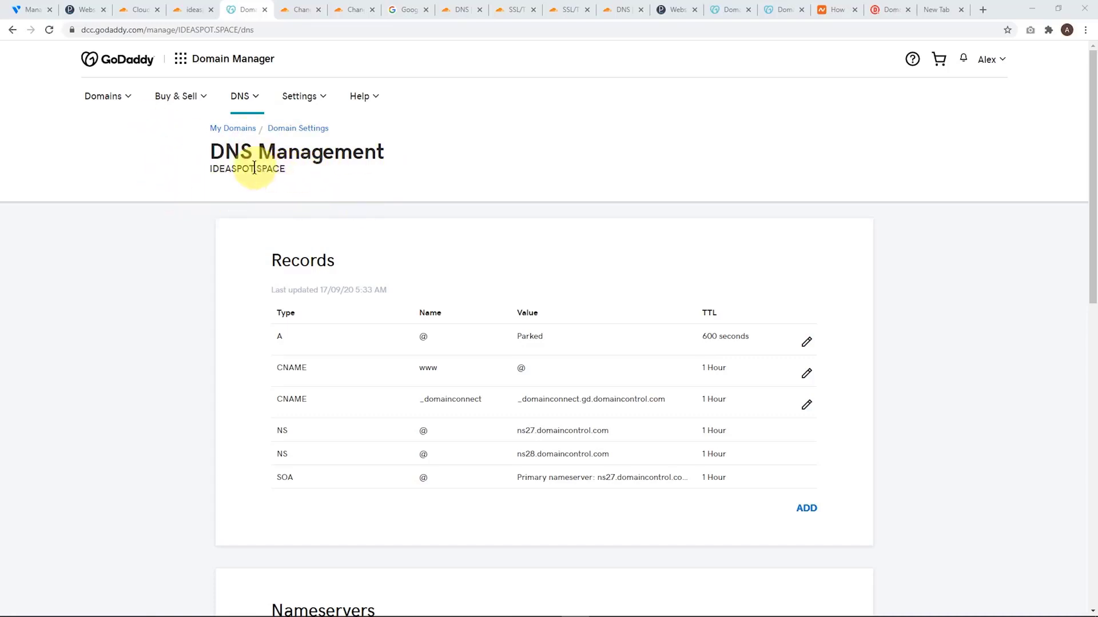
pyautogui.scroll(-4, 430, 180)
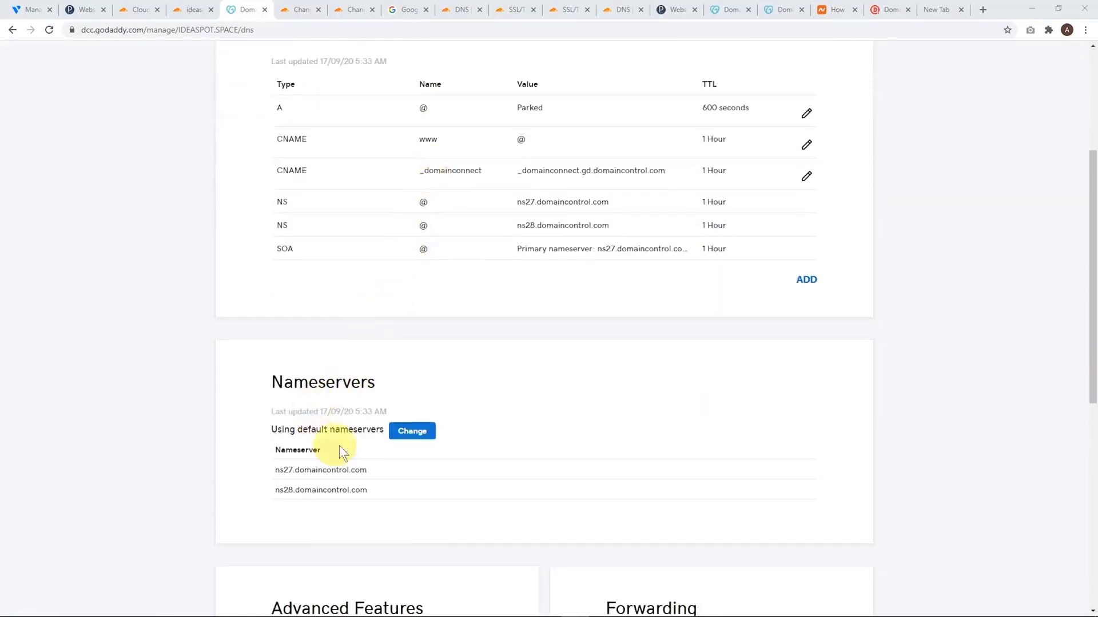
pyautogui.click(414, 433)
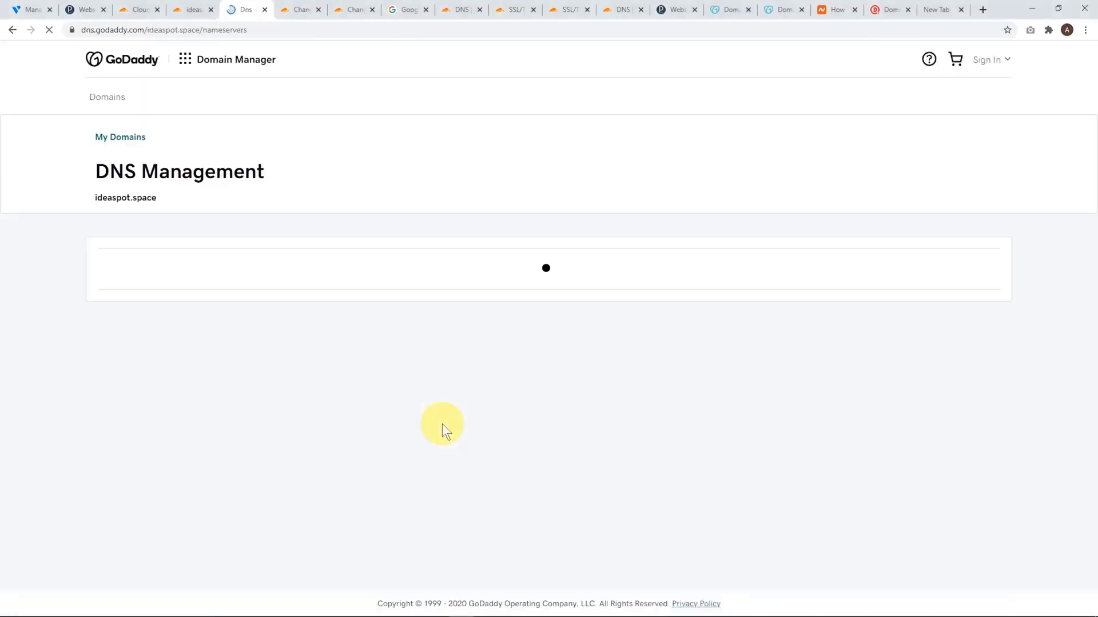
pyautogui.click(163, 443)
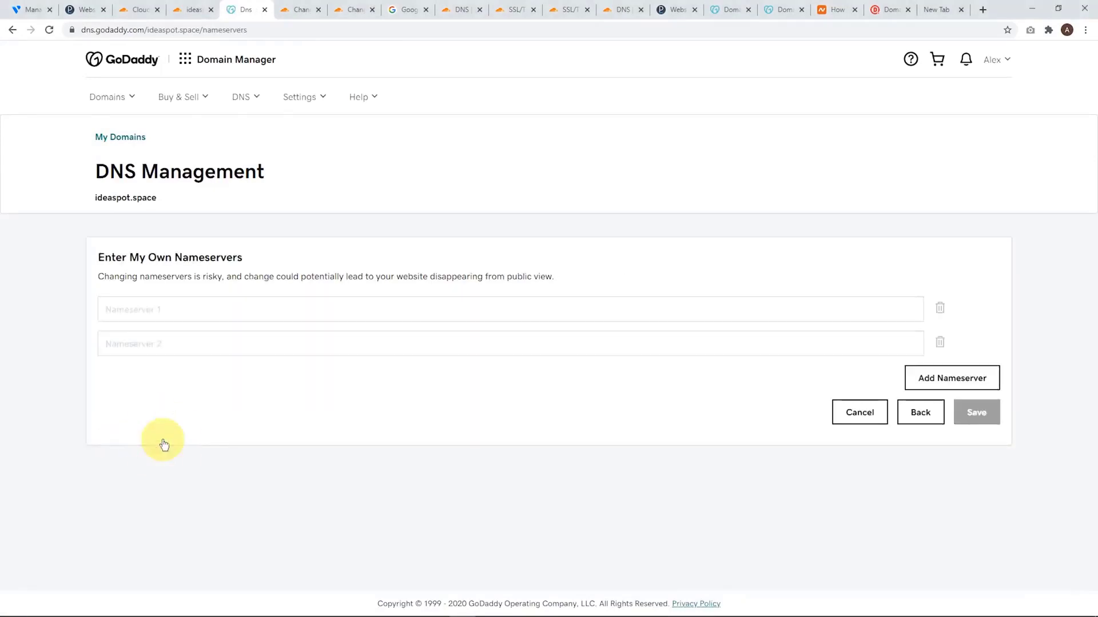
# Enter Cloudflare's alan.ns.cloudflare.com as Nameserver 1 and virginia.ns.cloudflare.com as Nameserver 2 in GoDaddy
pyautogui.click(119, 309)
pyautogui.write('alan.ns.cloudflare.com')
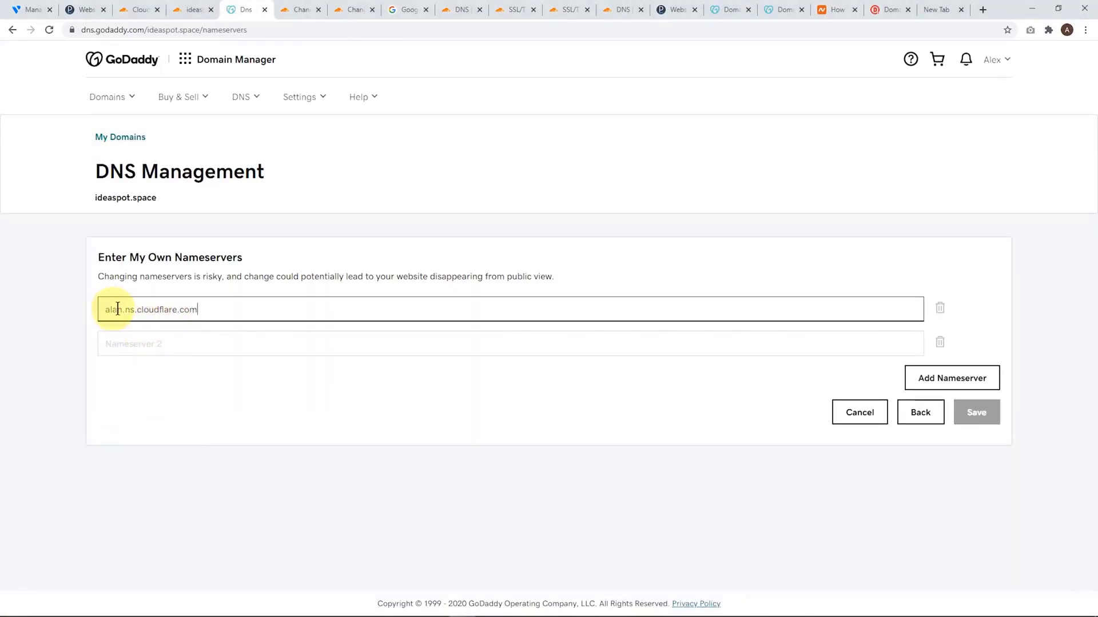
pyautogui.click(194, 8)
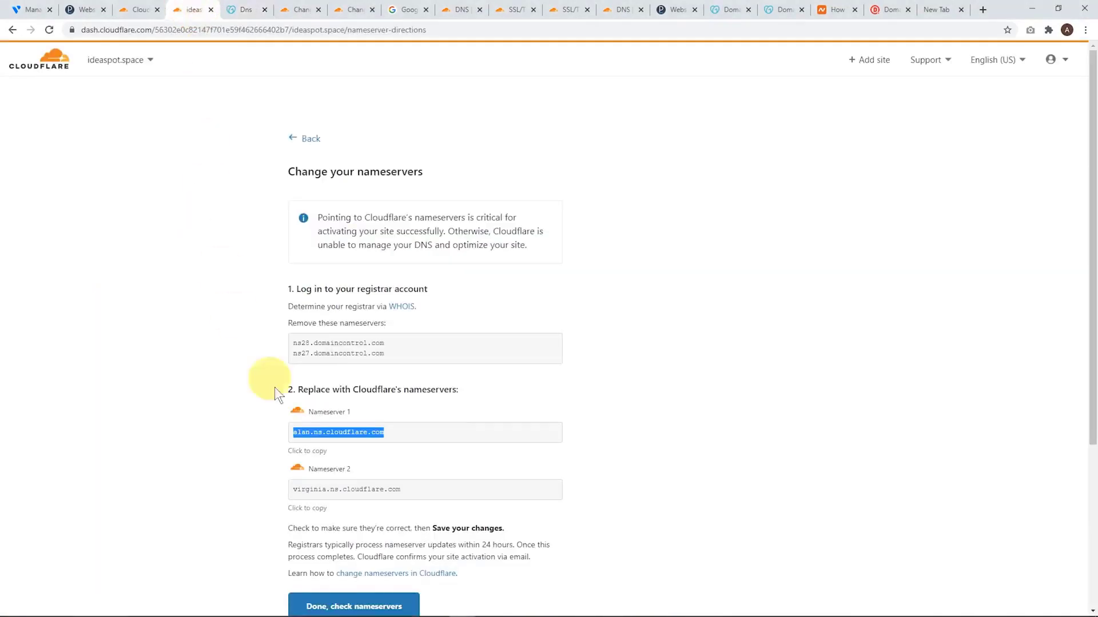
pyautogui.click(428, 490)
pyautogui.hotkey('ctrl', 'c')
pyautogui.click(251, 10)
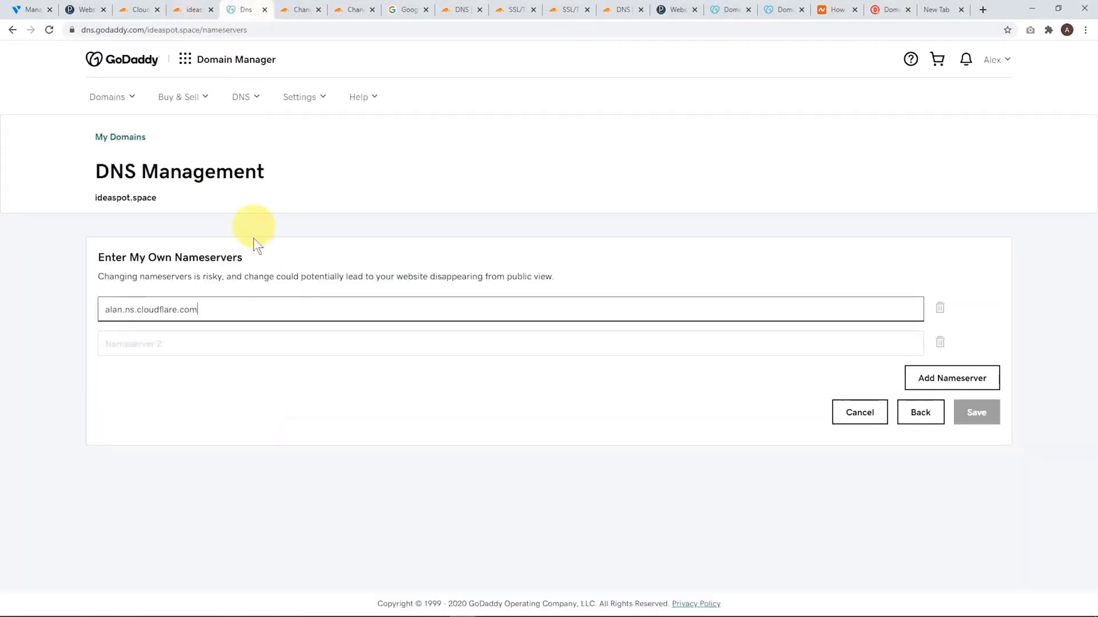
pyautogui.click(167, 343)
pyautogui.hotkey('ctrl', 'v')
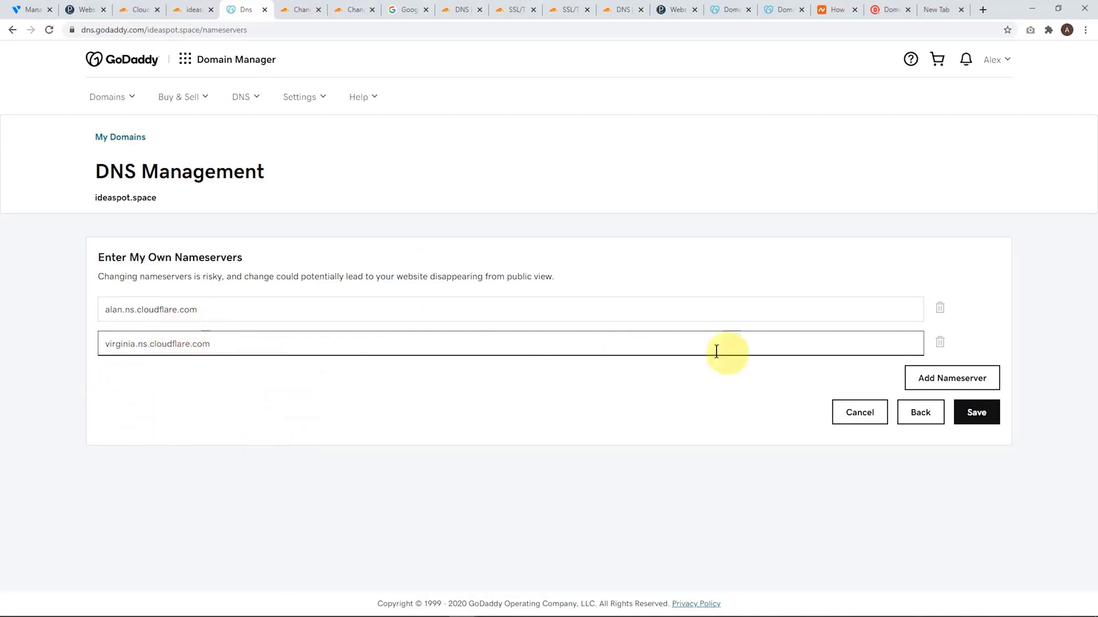
# Save the nameservers with consent to update them for ideaspot.space, and return to Cloudflare's nameserver instructions
pyautogui.click(960, 420)
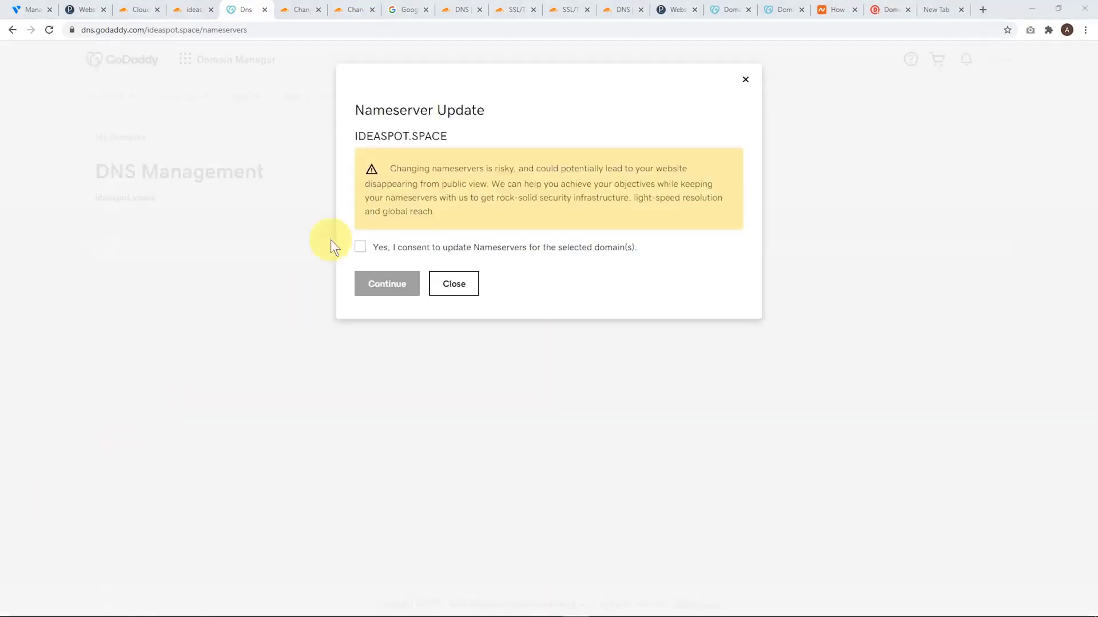
pyautogui.click(359, 247)
pyautogui.click(382, 284)
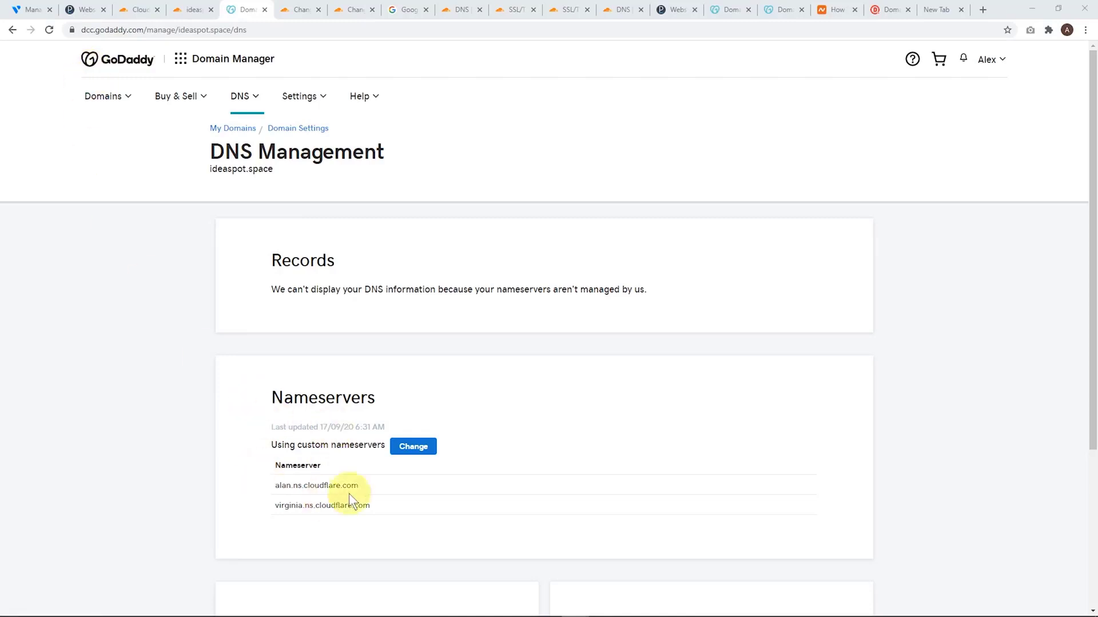
pyautogui.hotkey('ctrl', 'shift', 'Tab')
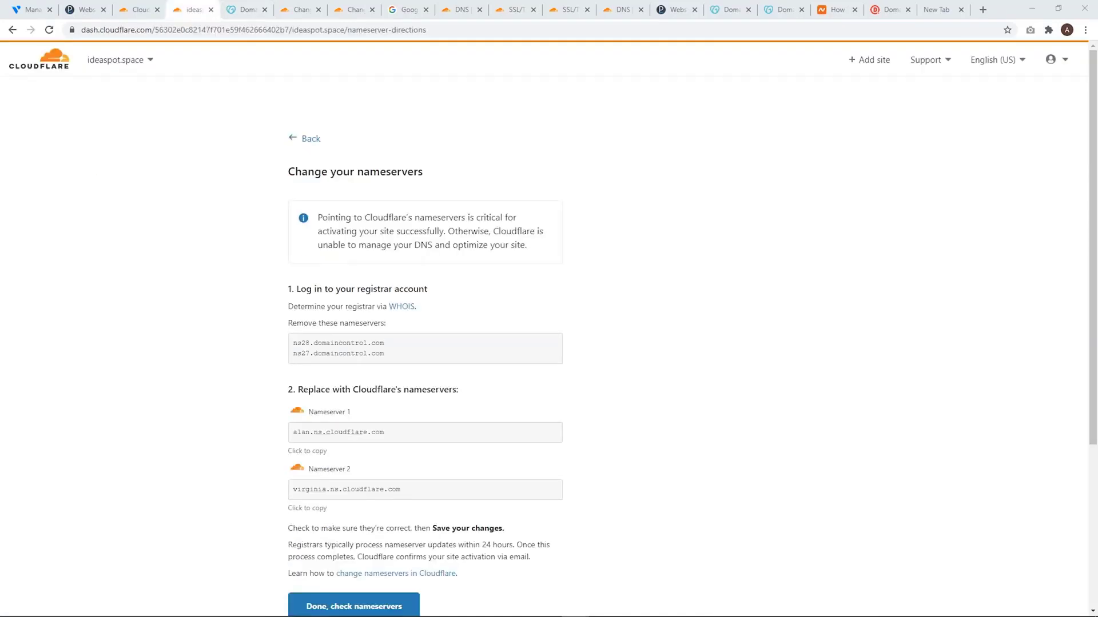
# Have Cloudflare check the nameservers for ideaspot.space, and open ideademo.site from the account's site list
pyautogui.scroll(-1, 454, 387)
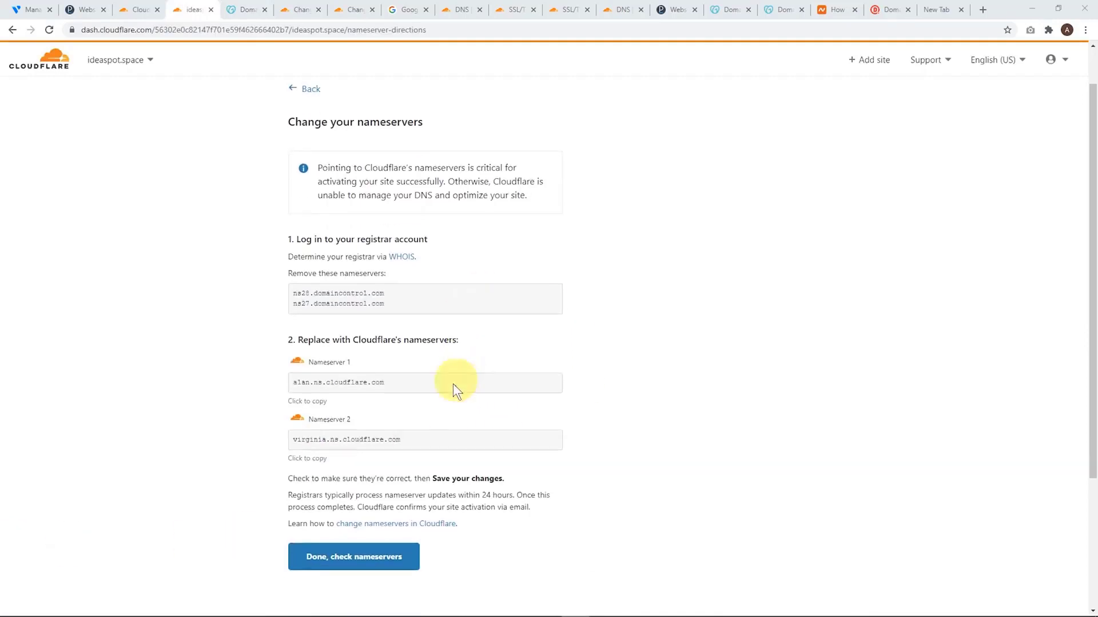
pyautogui.click(343, 552)
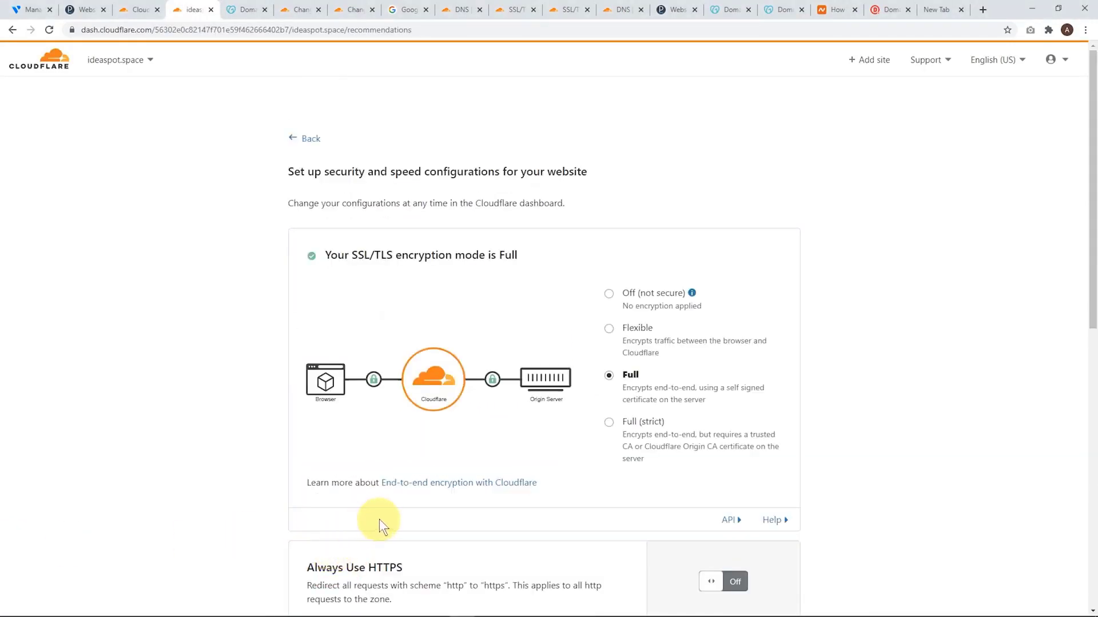
pyautogui.click(41, 65)
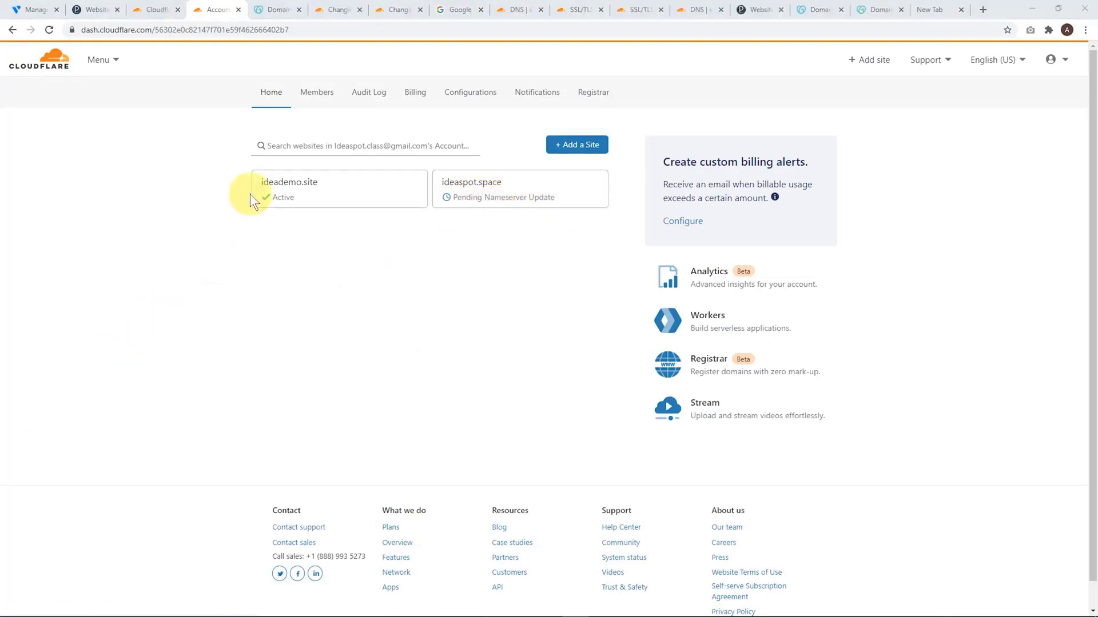
pyautogui.click(287, 202)
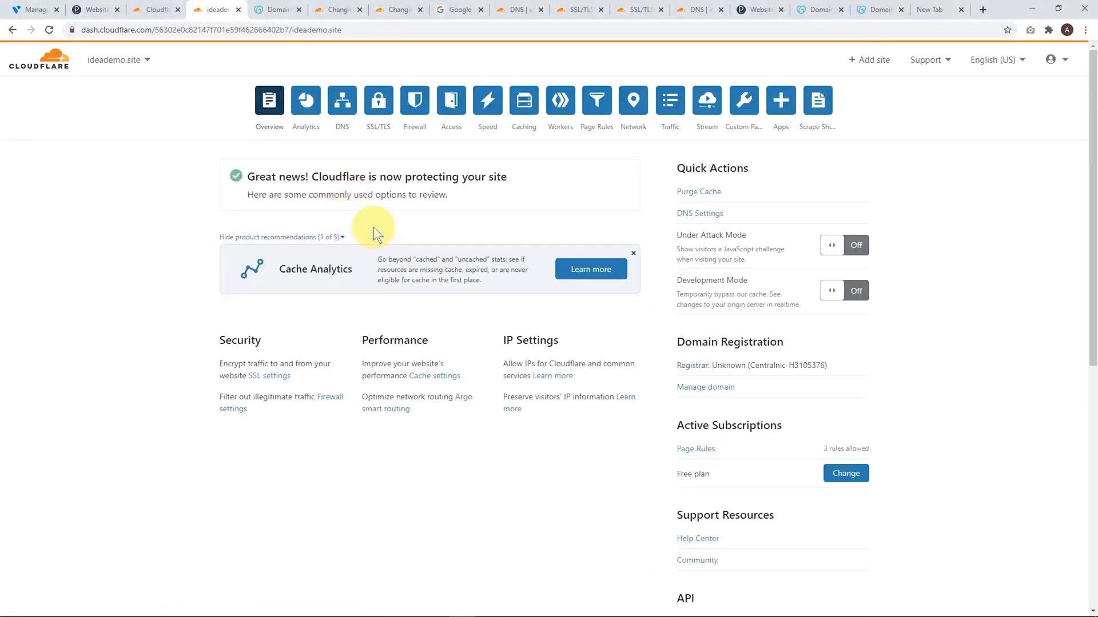
# Generate a Cloudflare origin certificate for ideademo.site from its SSL/TLS origin server settings
pyautogui.click(377, 108)
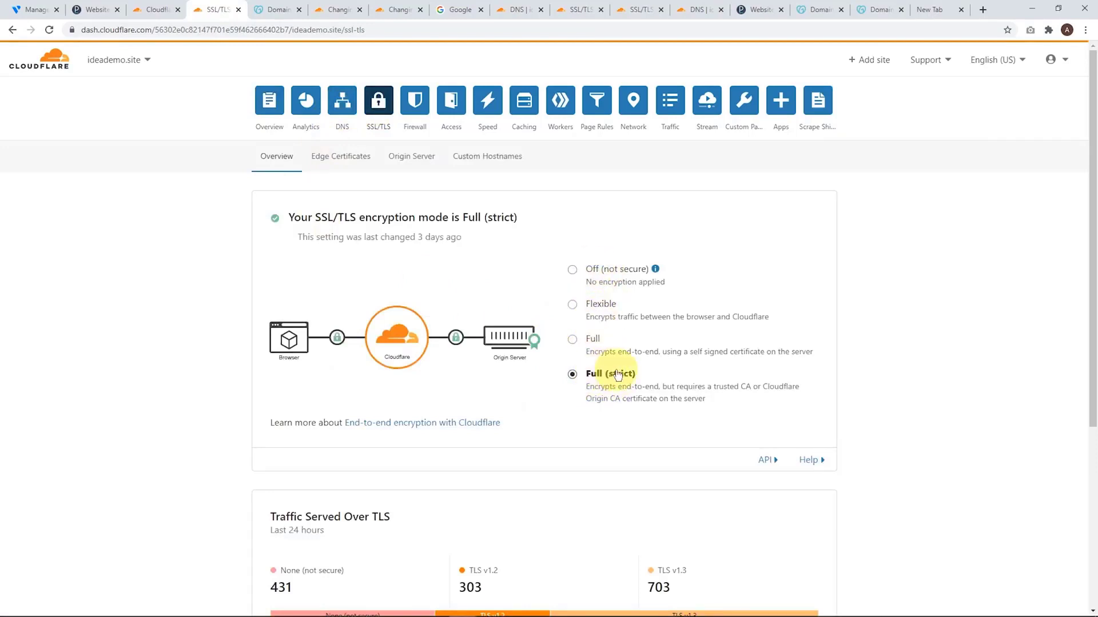
pyautogui.click(406, 159)
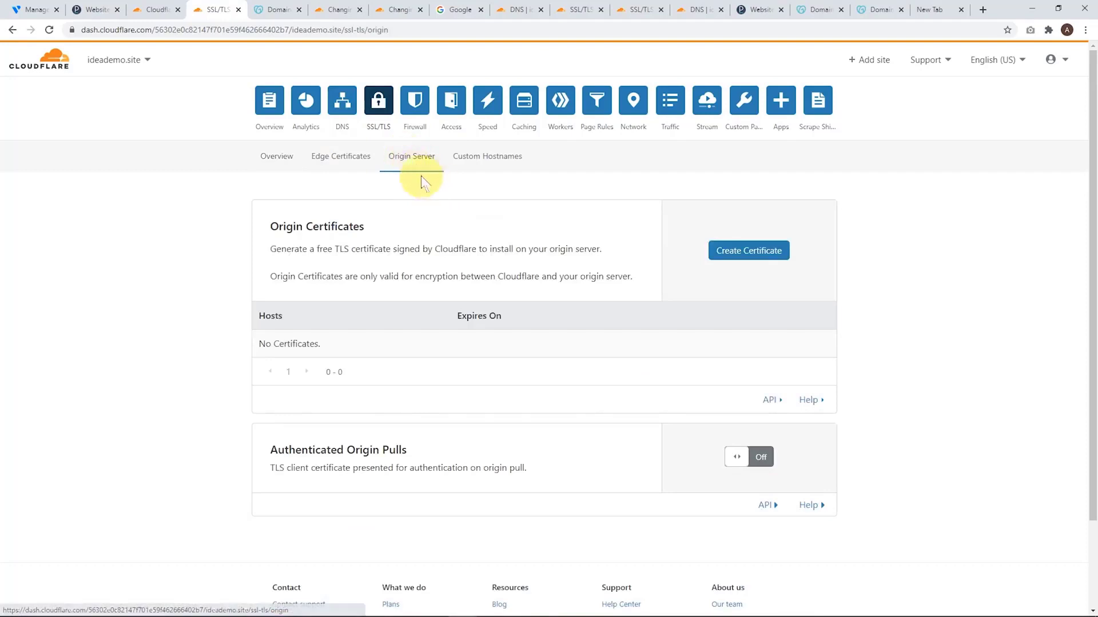
pyautogui.click(739, 254)
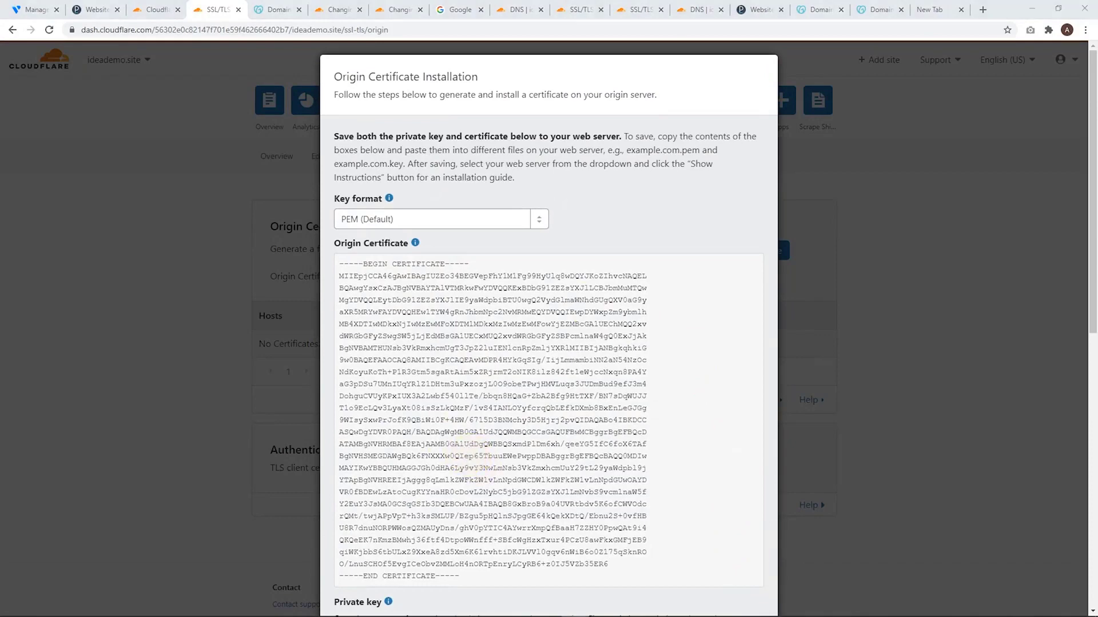
# Try to copy the origin certificate's text by selecting everything in the installation window
pyautogui.click(416, 387)
pyautogui.hotkey('ctrl', 'a')
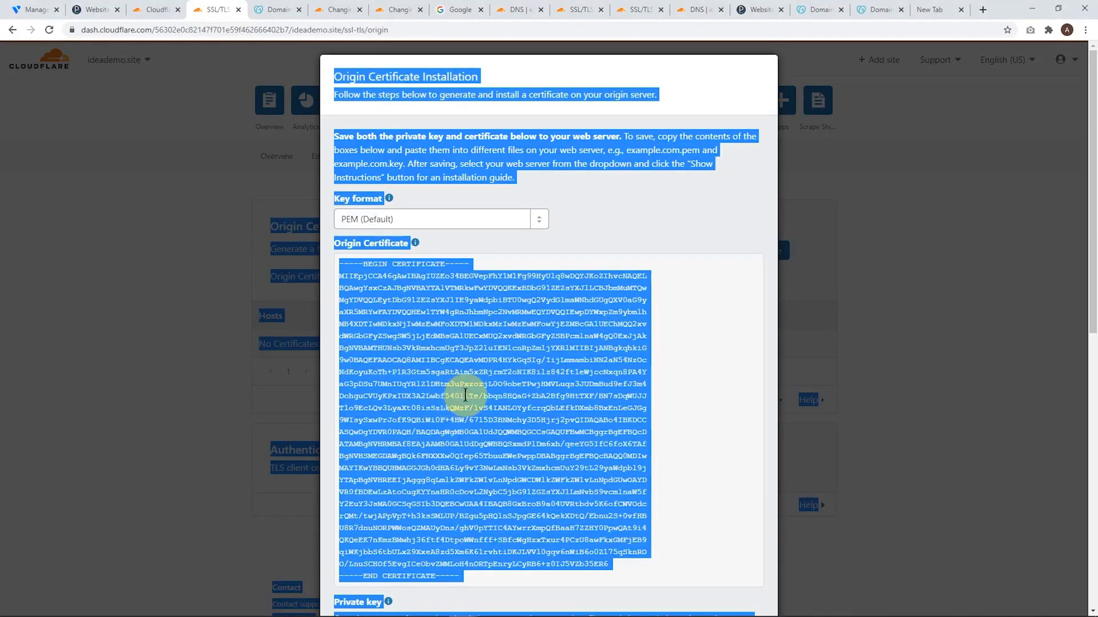
pyautogui.rightClick(473, 400)
pyautogui.click(474, 402)
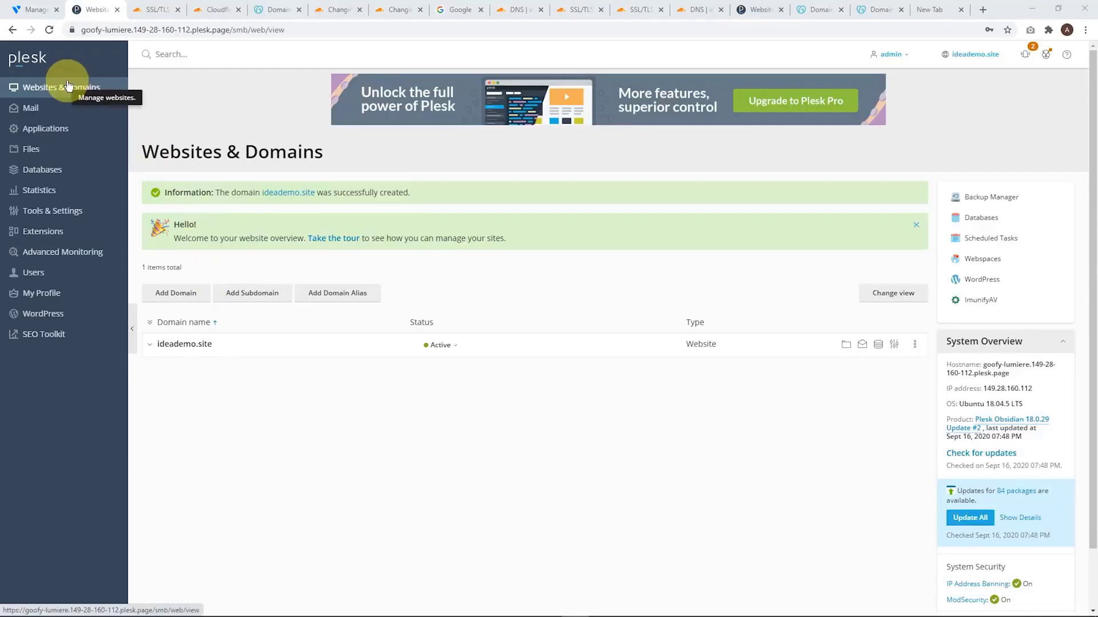
# In Plesk, start adding an SSL/TLS certificate for ideademo.site and name it "ideademo cert"
pyautogui.click(189, 347)
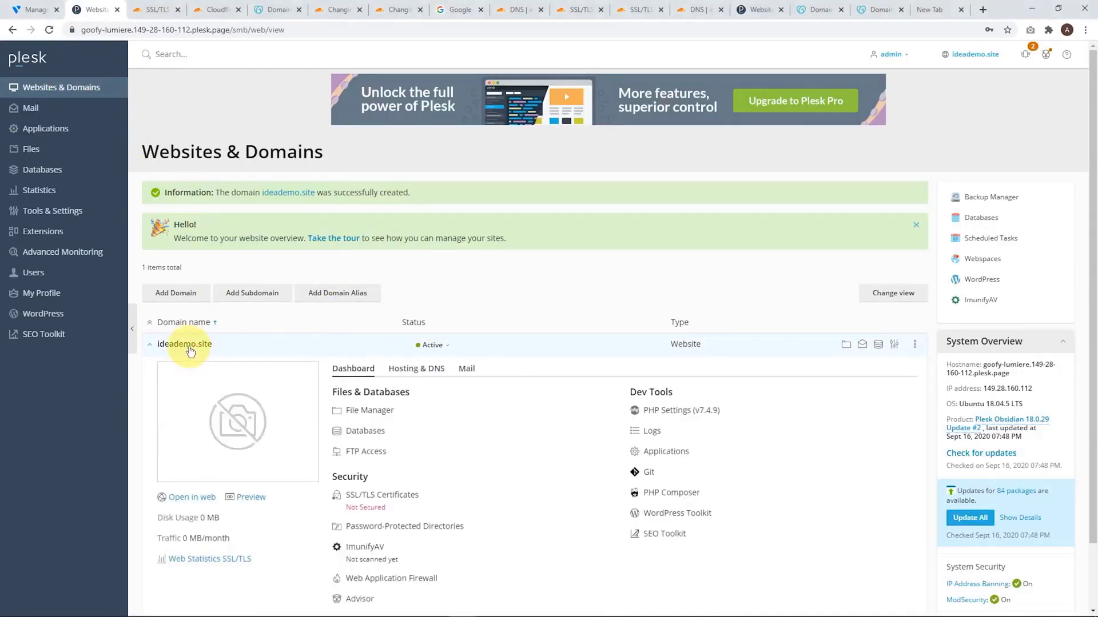
pyautogui.scroll(-2, 427, 400)
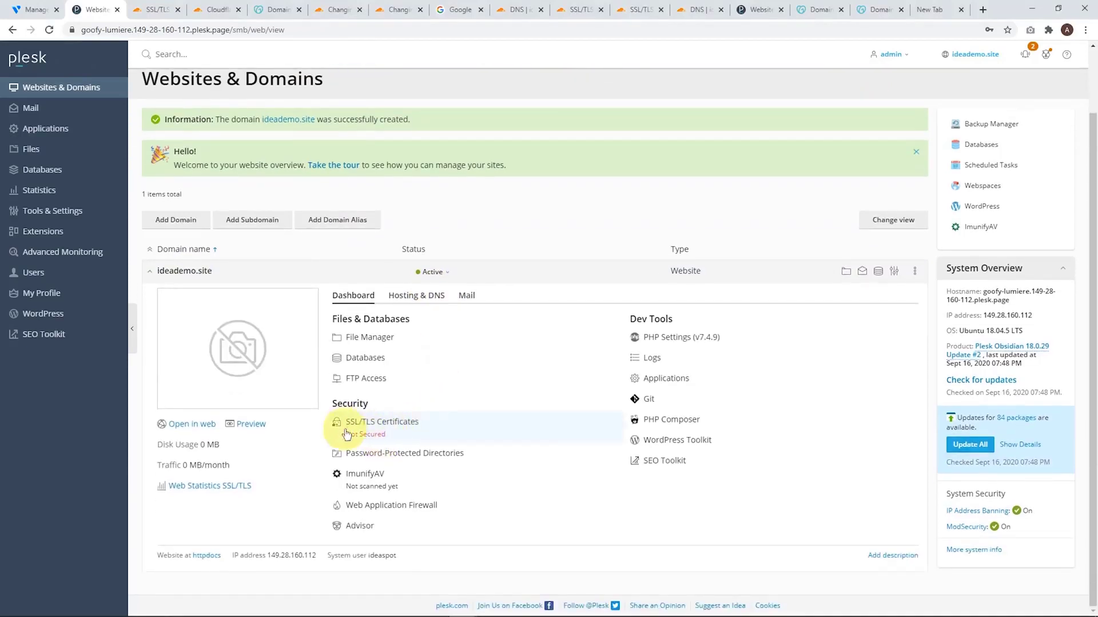
pyautogui.click(342, 424)
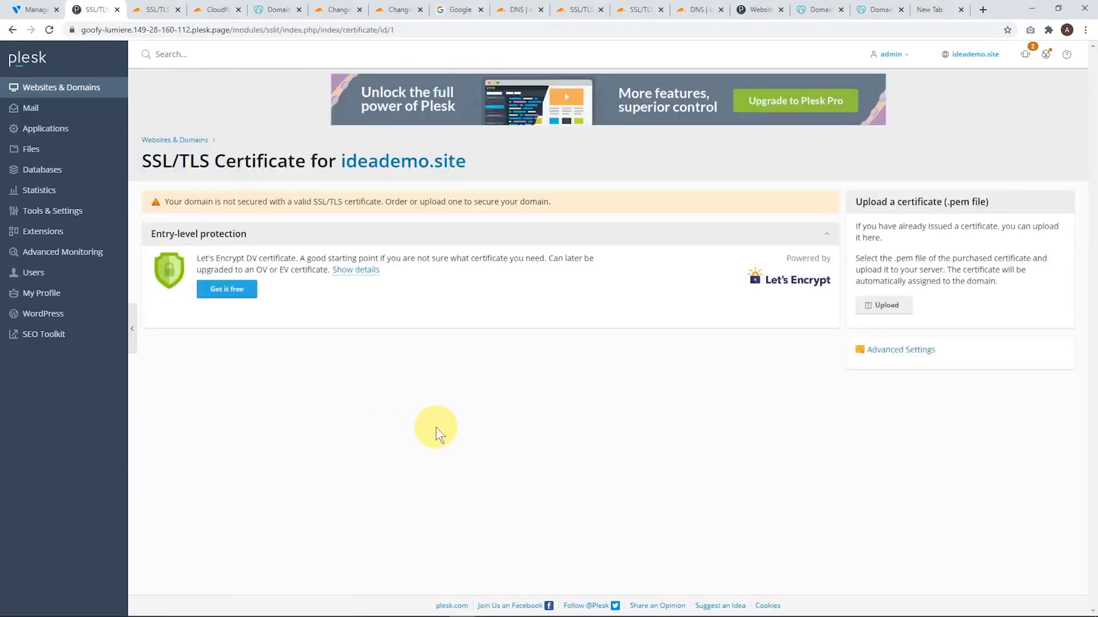
pyautogui.click(897, 355)
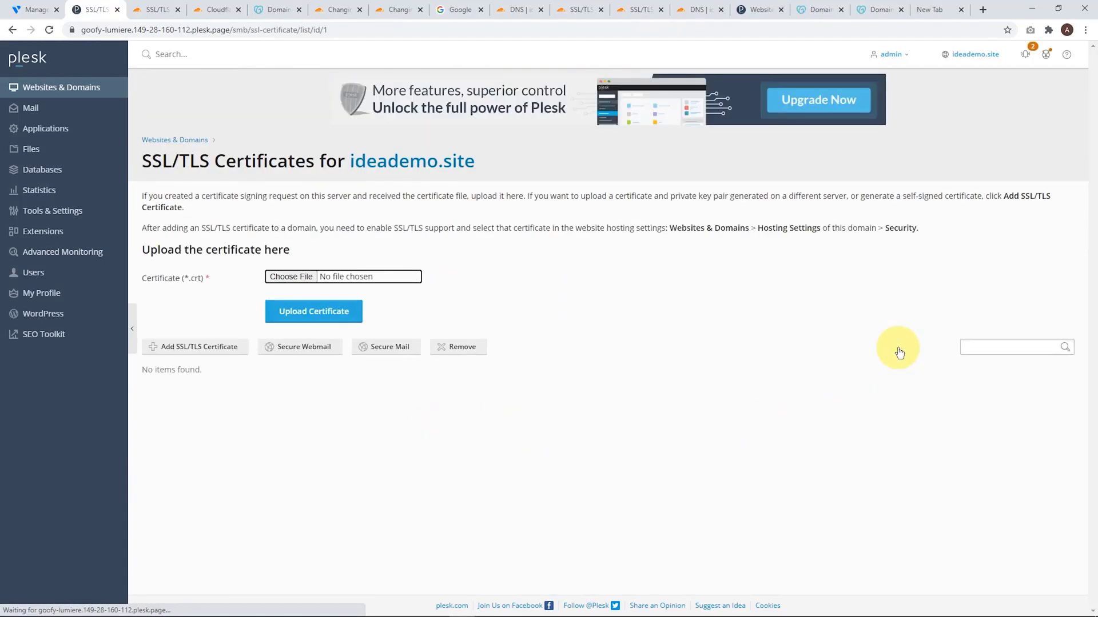
pyautogui.click(188, 347)
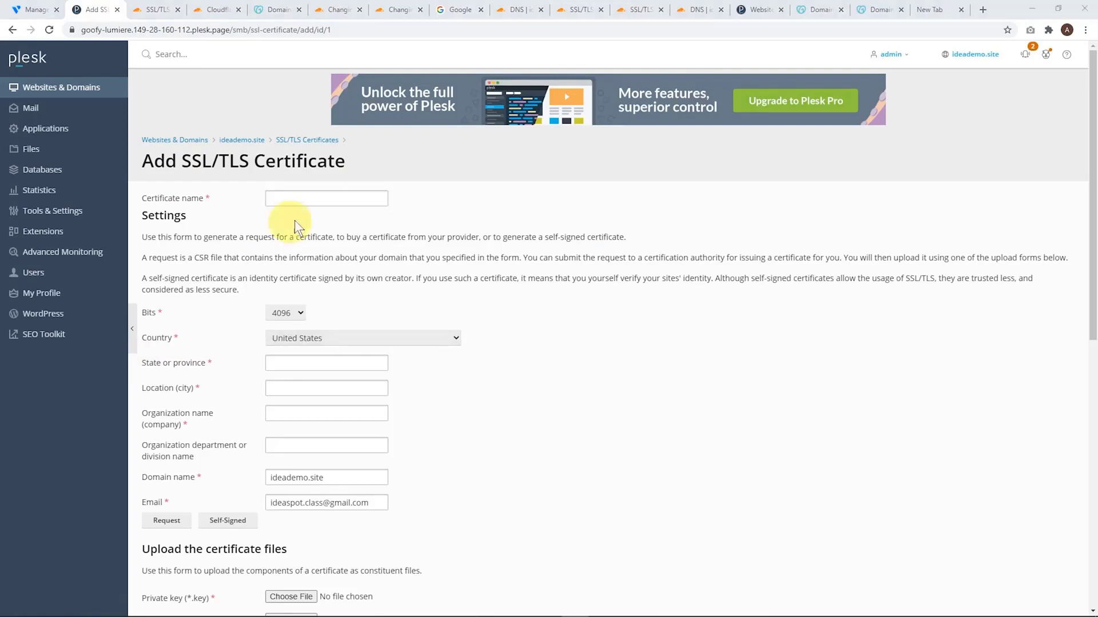
pyautogui.write('ideademo cert')
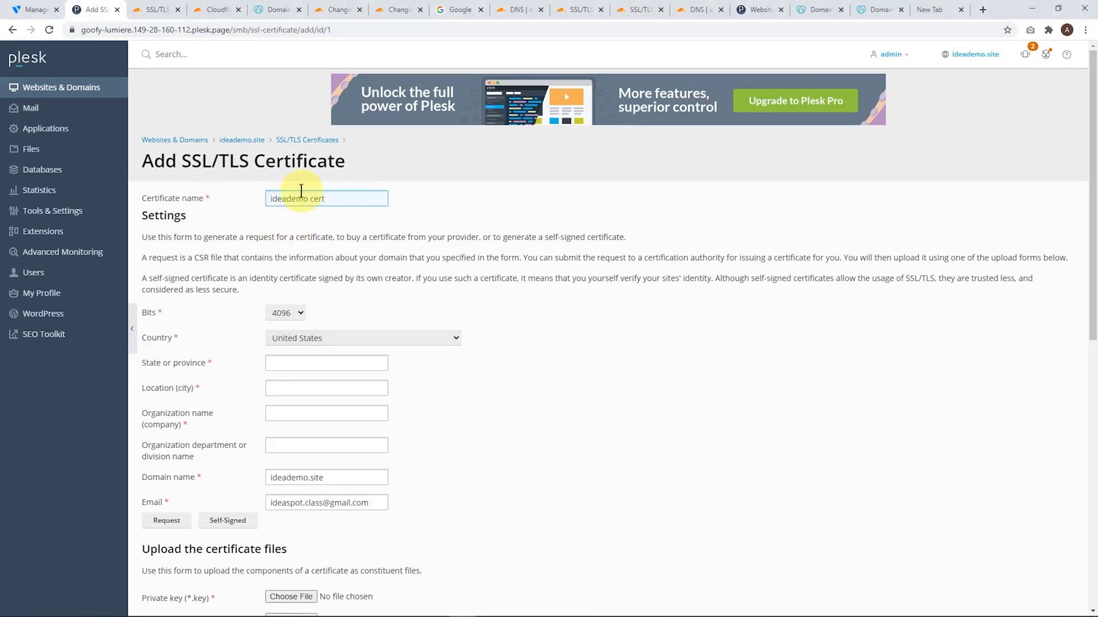
# Copy the private key from Cloudflare's origin certificate window into the private key text field of Plesk's certificate form
pyautogui.scroll(-1, 330, 254)
pyautogui.scroll(-9, 328, 251)
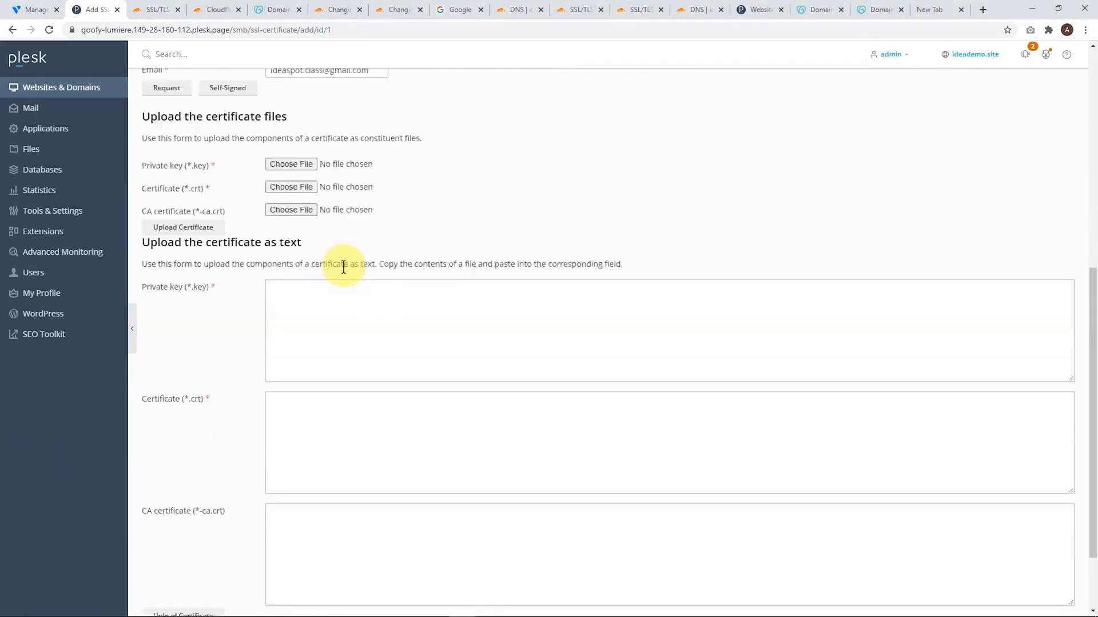
pyautogui.click(282, 261)
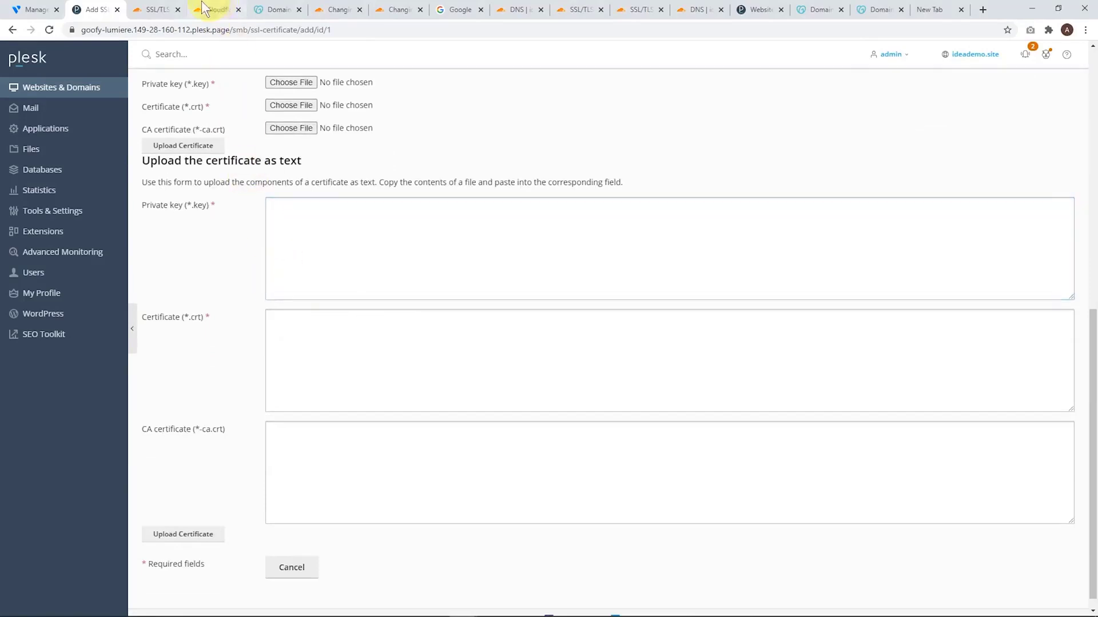
pyautogui.click(153, 9)
pyautogui.scroll(-8, 497, 321)
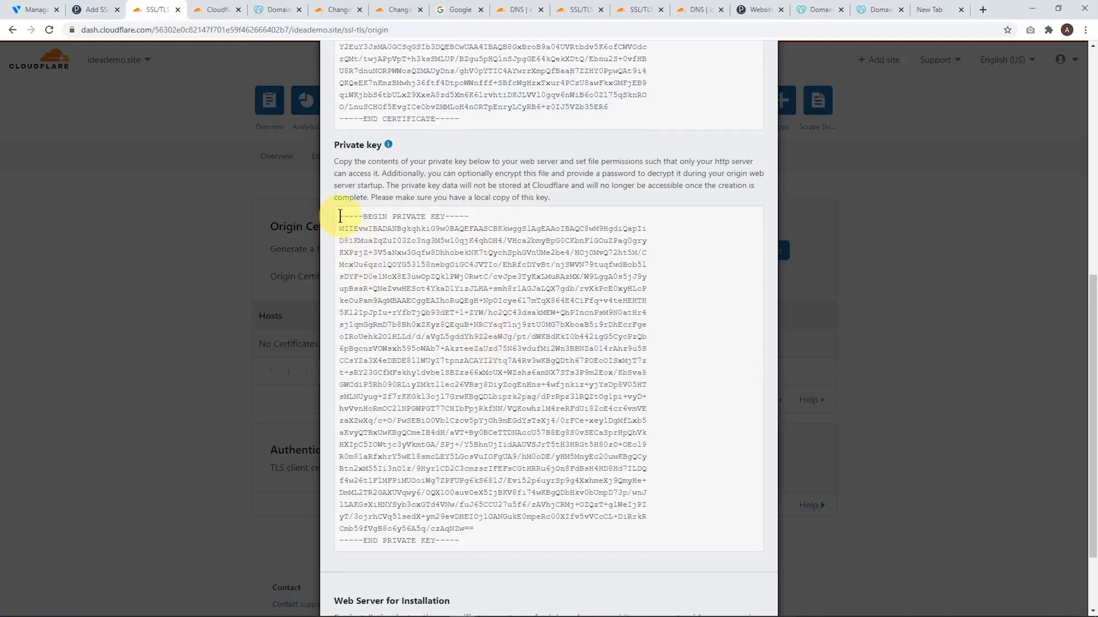
pyautogui.moveTo(337, 217); pyautogui.dragTo(522, 537)
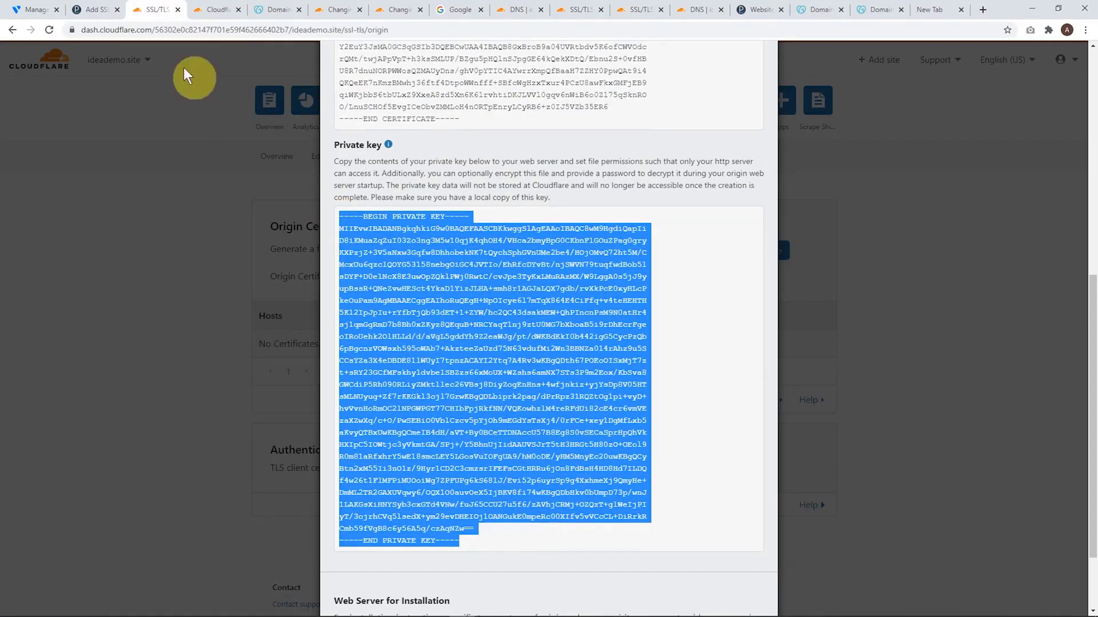
pyautogui.click(90, 9)
pyautogui.click(302, 235)
pyautogui.hotkey('ctrl', 'v')
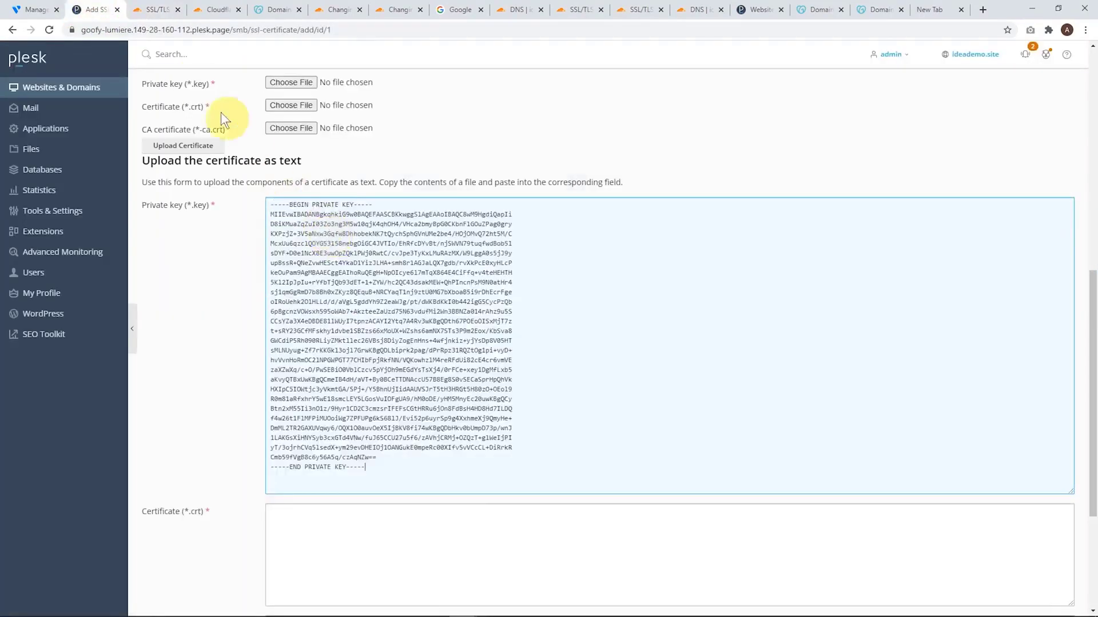
# Copy the origin certificate text from Cloudflare into the Certificate (*.crt) text field of Plesk's certificate form
pyautogui.click(152, 8)
pyautogui.scroll(-1, 434, 300)
pyautogui.scroll(6, 411, 228)
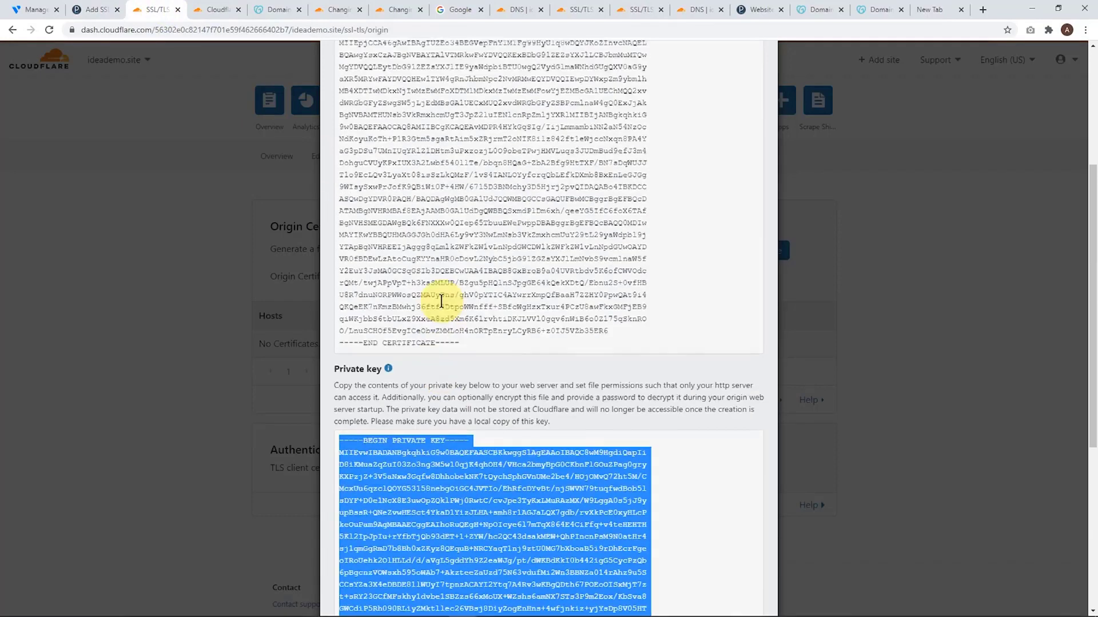
pyautogui.moveTo(341, 95); pyautogui.dragTo(498, 403)
pyautogui.click(98, 8)
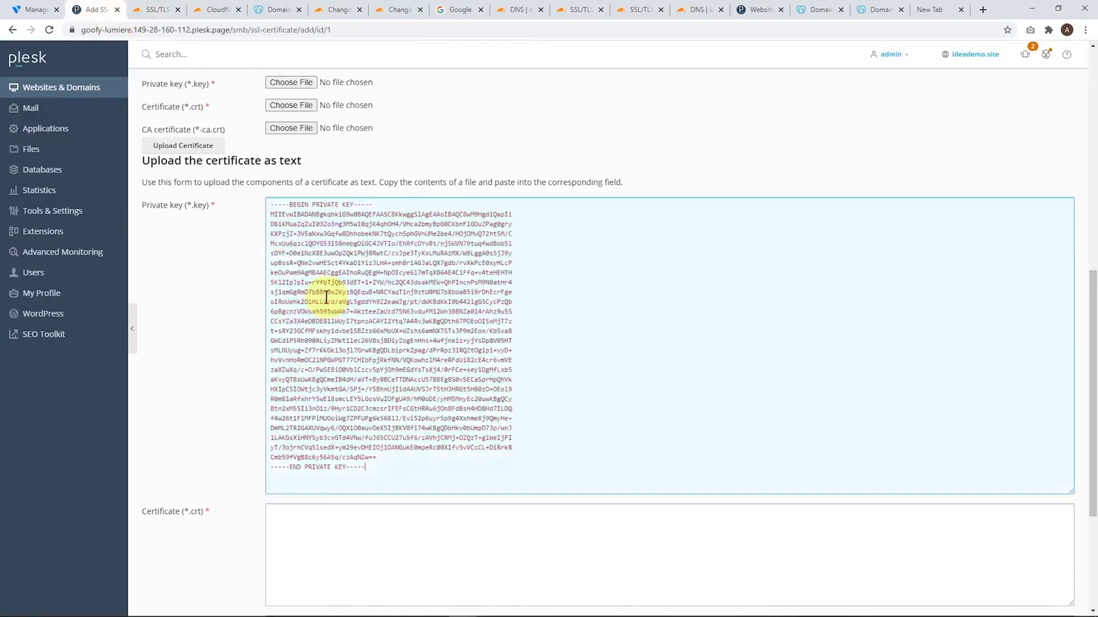
pyautogui.click(355, 530)
pyautogui.hotkey('ctrl', 'v')
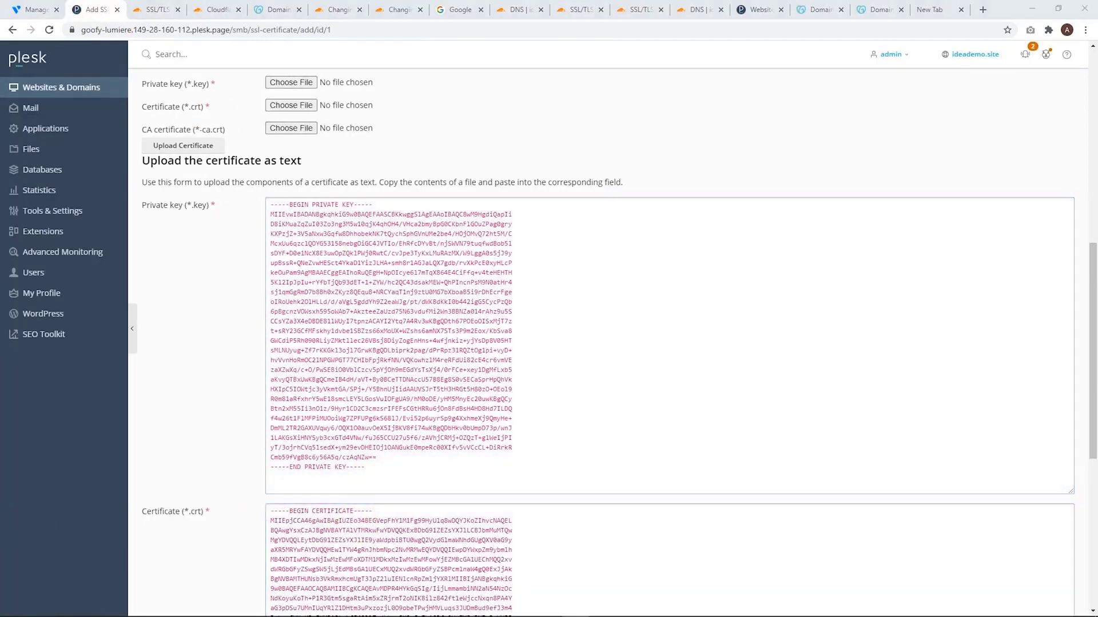
# Upload the pasted certificate without a CA certificate, and secure webmail with ideademo cert
pyautogui.scroll(-7, 252, 433)
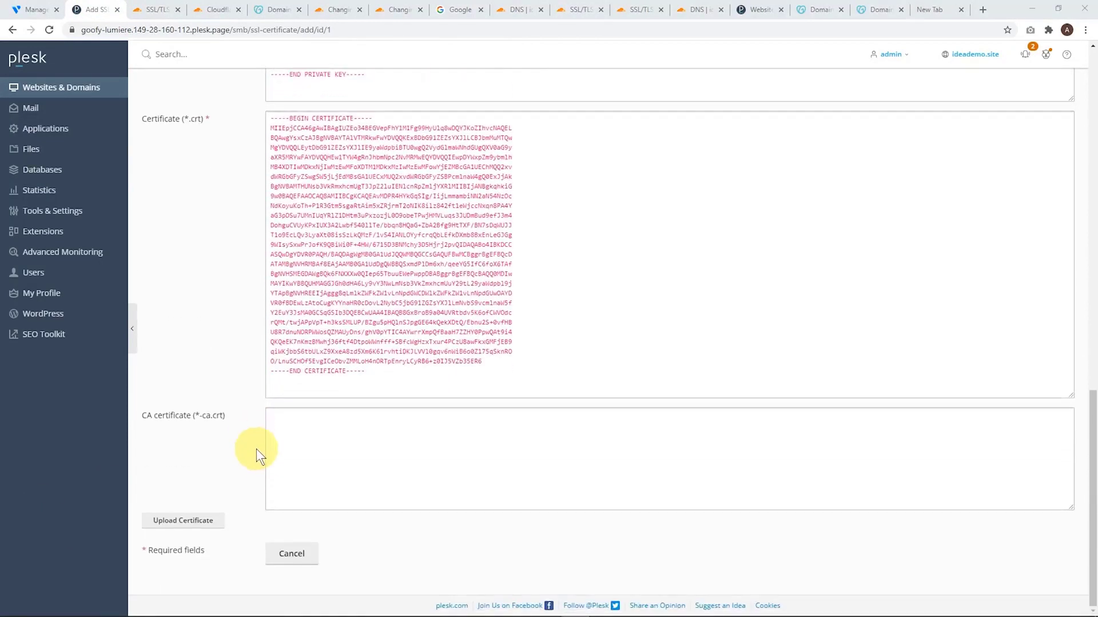
pyautogui.click(181, 522)
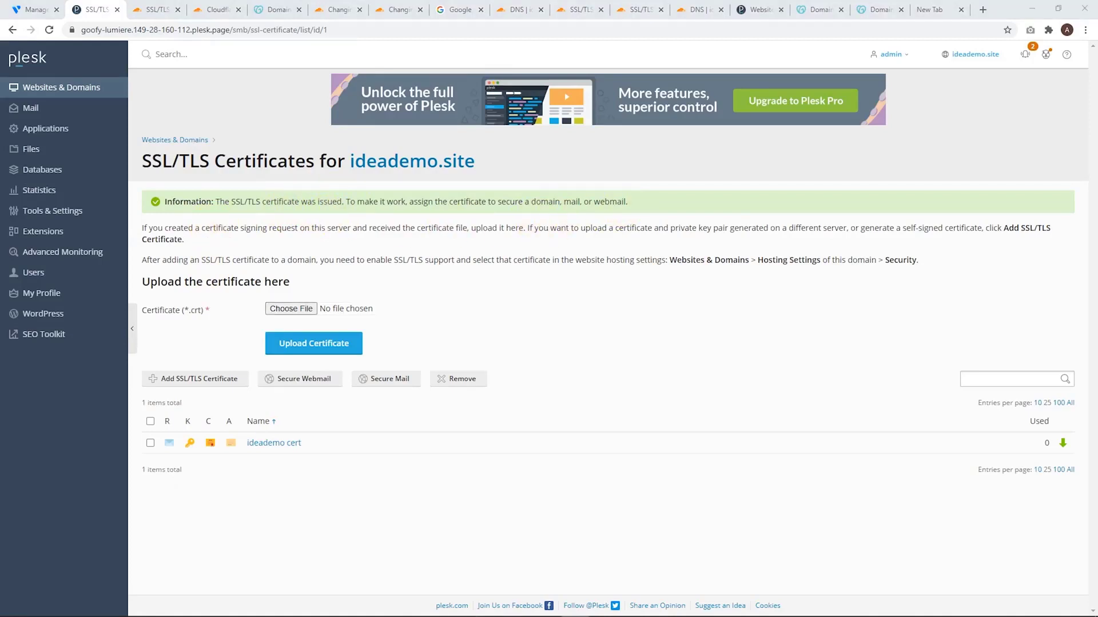
pyautogui.click(150, 444)
pyautogui.click(281, 380)
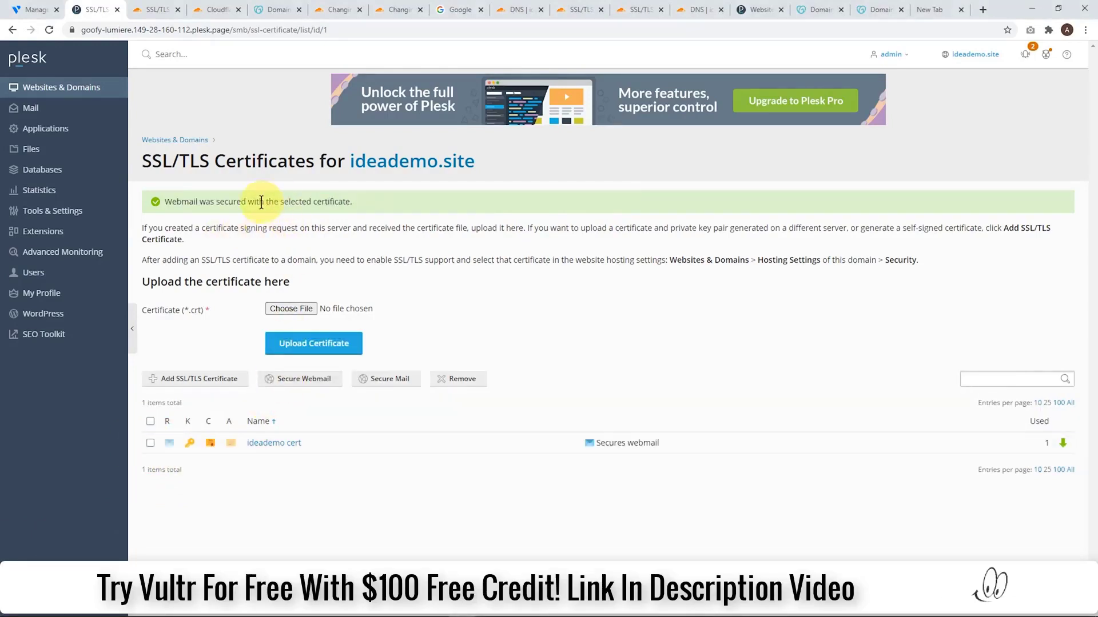
# Assign ideademo cert (ideademo.site) as the certificate in ideademo.site's hosting settings and save them
pyautogui.click(74, 89)
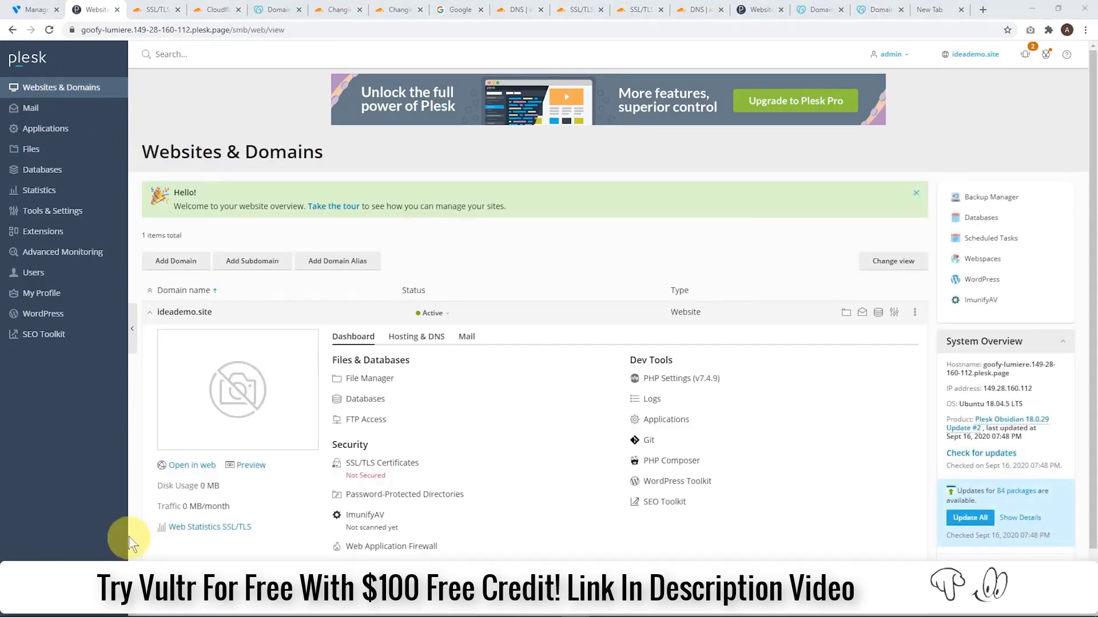
pyautogui.click(416, 336)
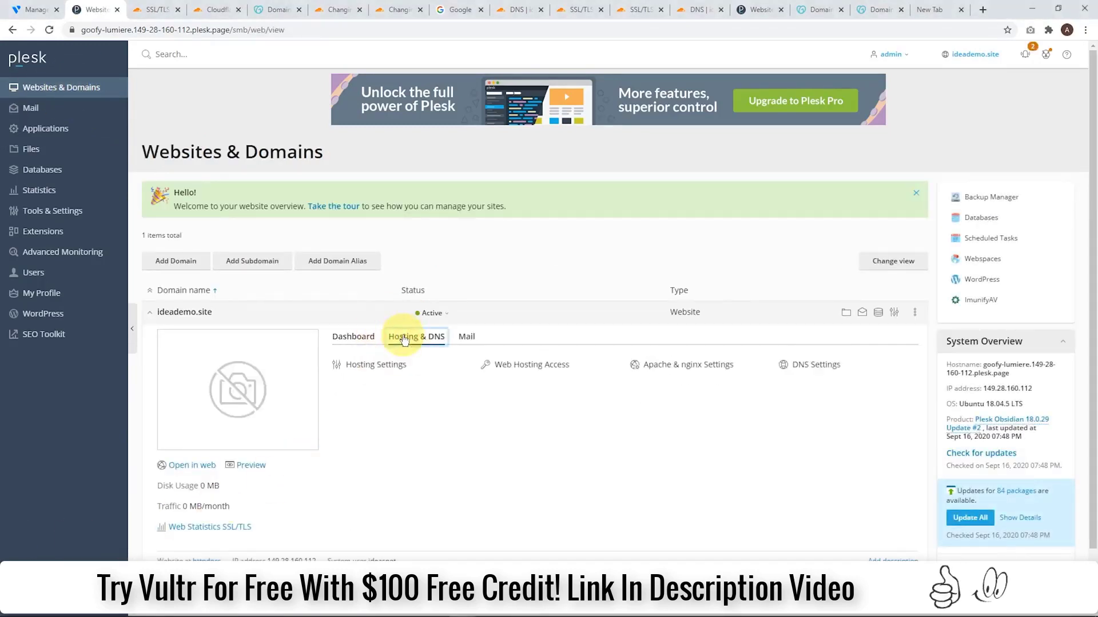
pyautogui.click(364, 364)
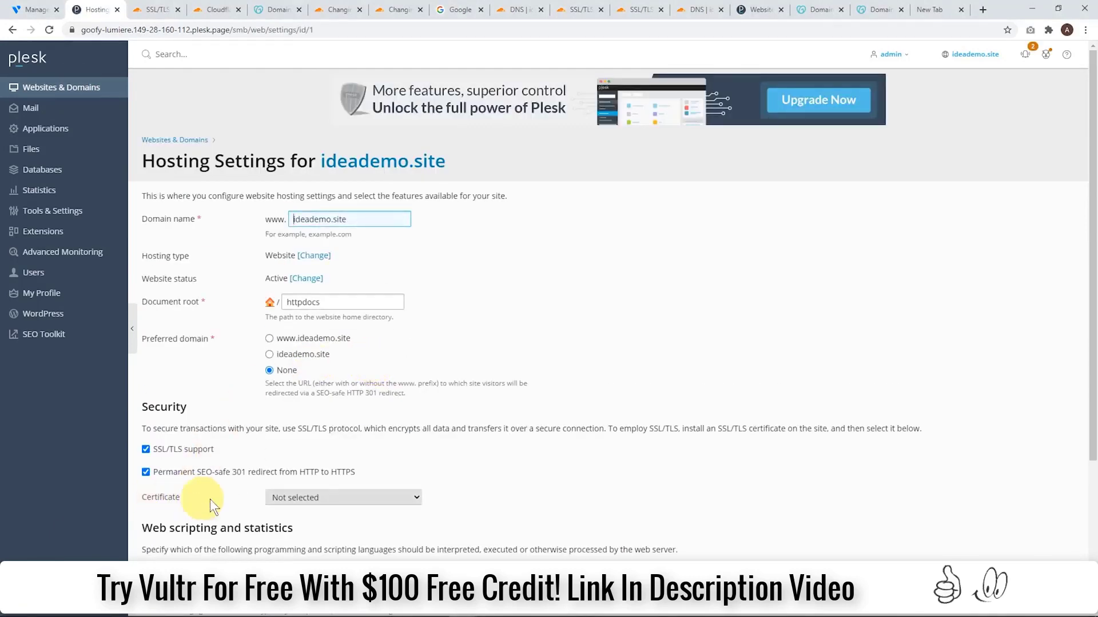
pyautogui.click(313, 498)
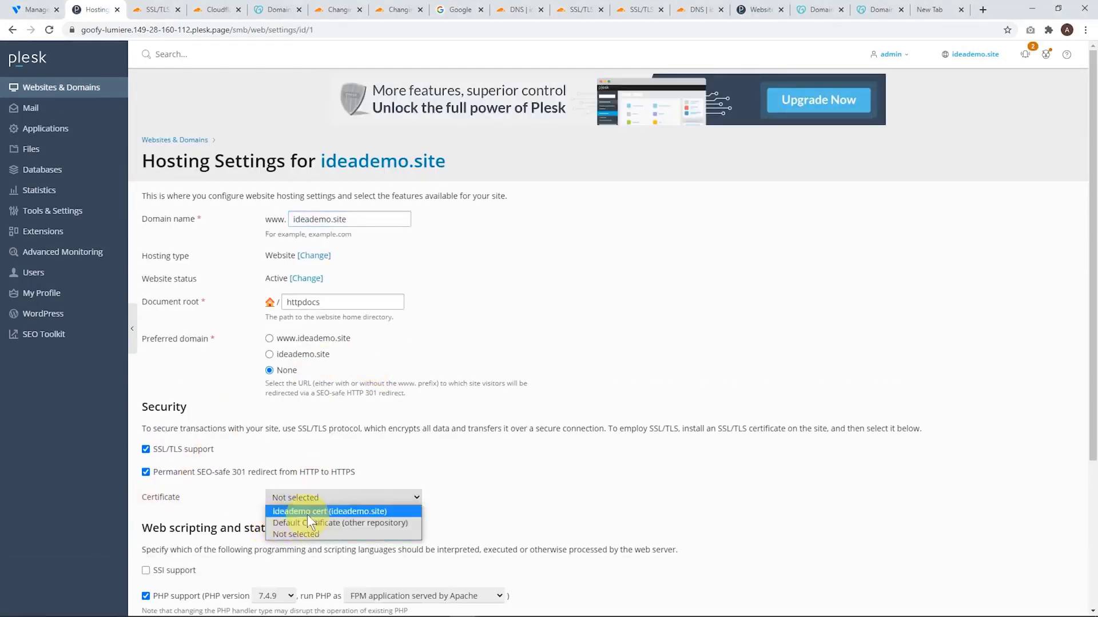
pyautogui.click(296, 512)
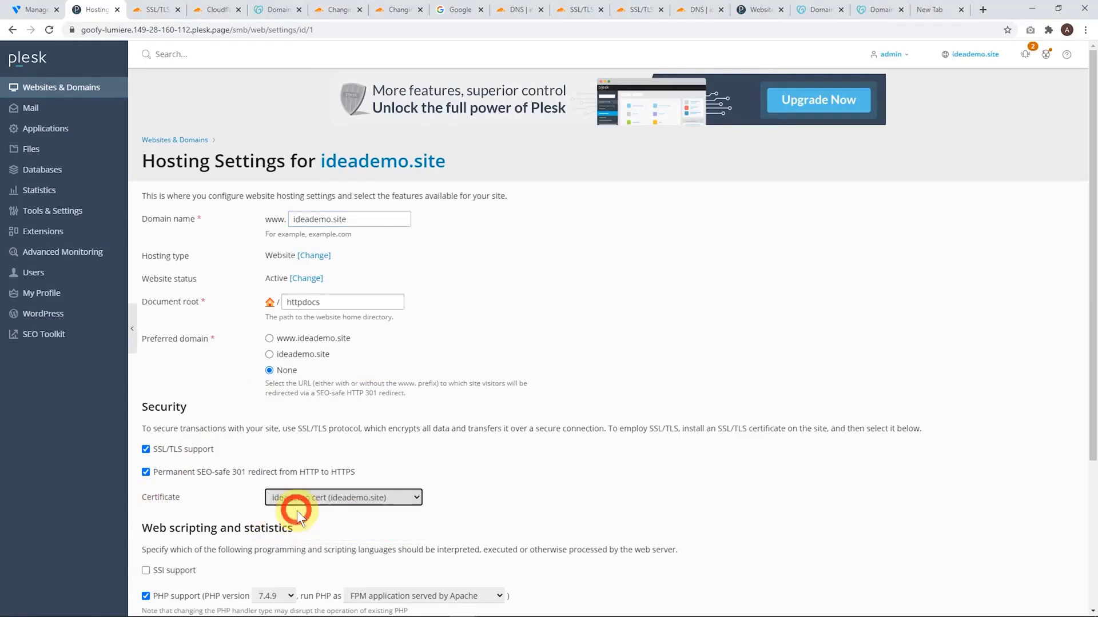
pyautogui.scroll(-4, 328, 472)
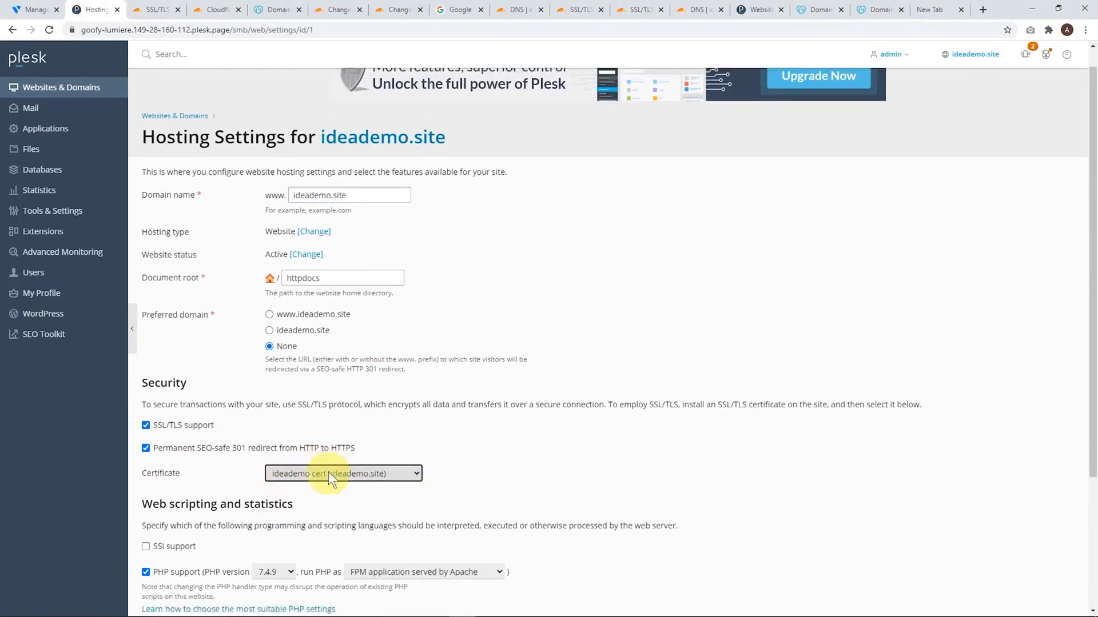
pyautogui.click(284, 552)
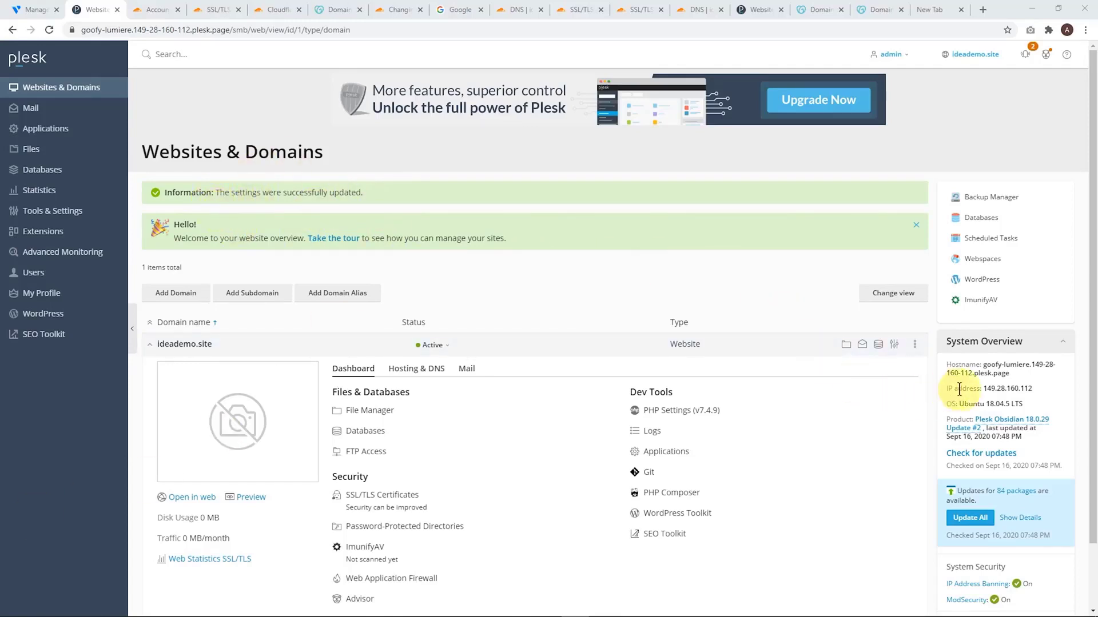
# Copy the server's IP address from Plesk's System Overview and open the DNS management of ideademo.site in Cloudflare
pyautogui.moveTo(1040, 391); pyautogui.dragTo(981, 389)
pyautogui.hotkey('ctrl', 'c')
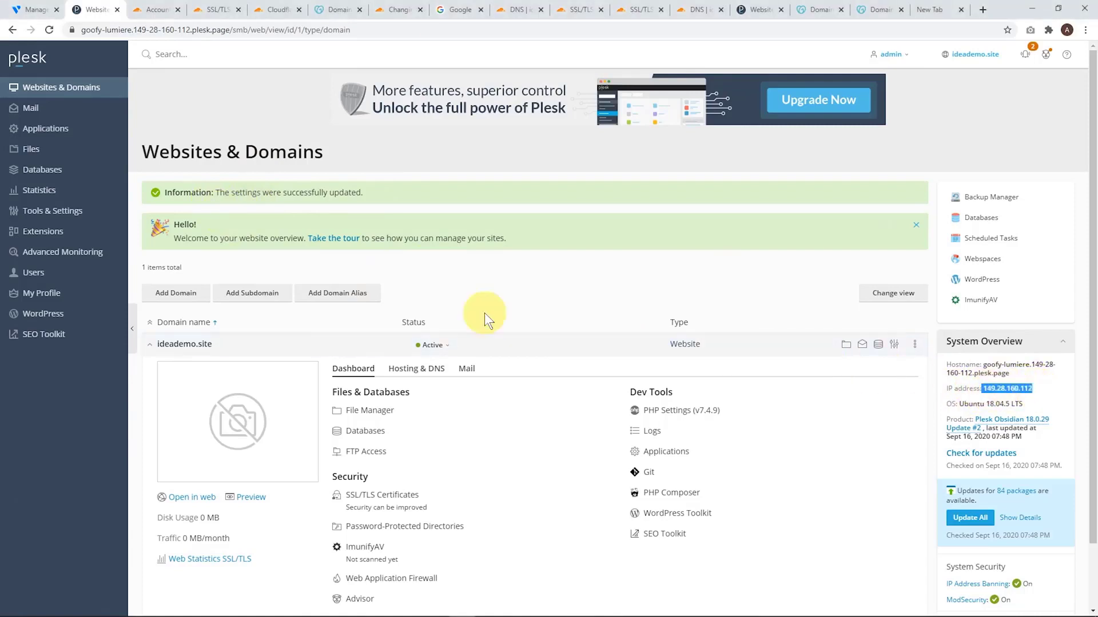
pyautogui.click(40, 9)
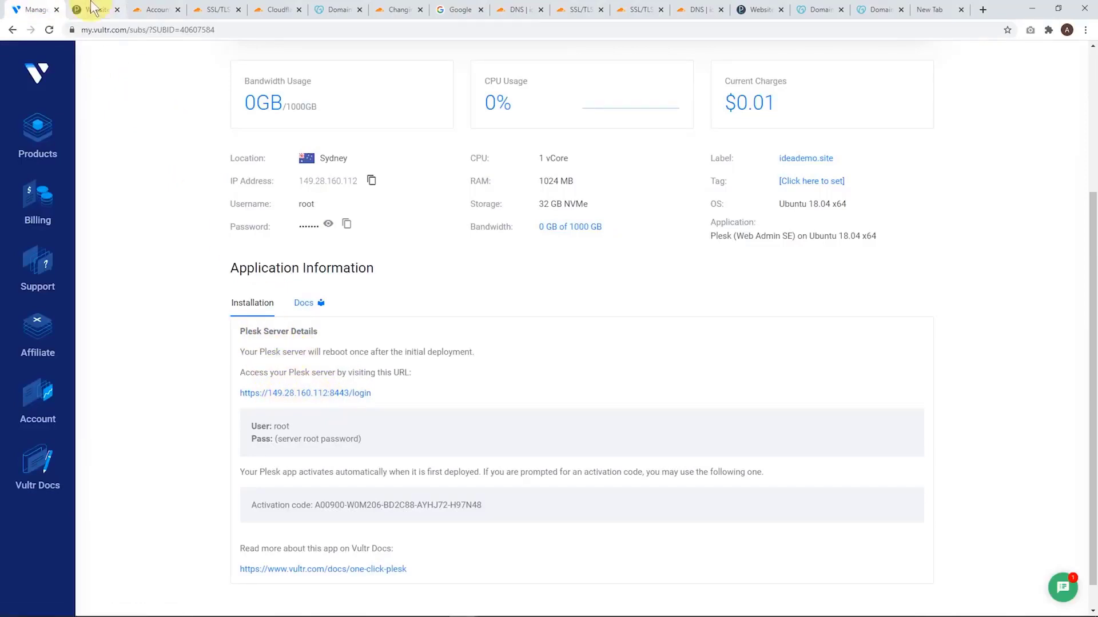
pyautogui.click(149, 9)
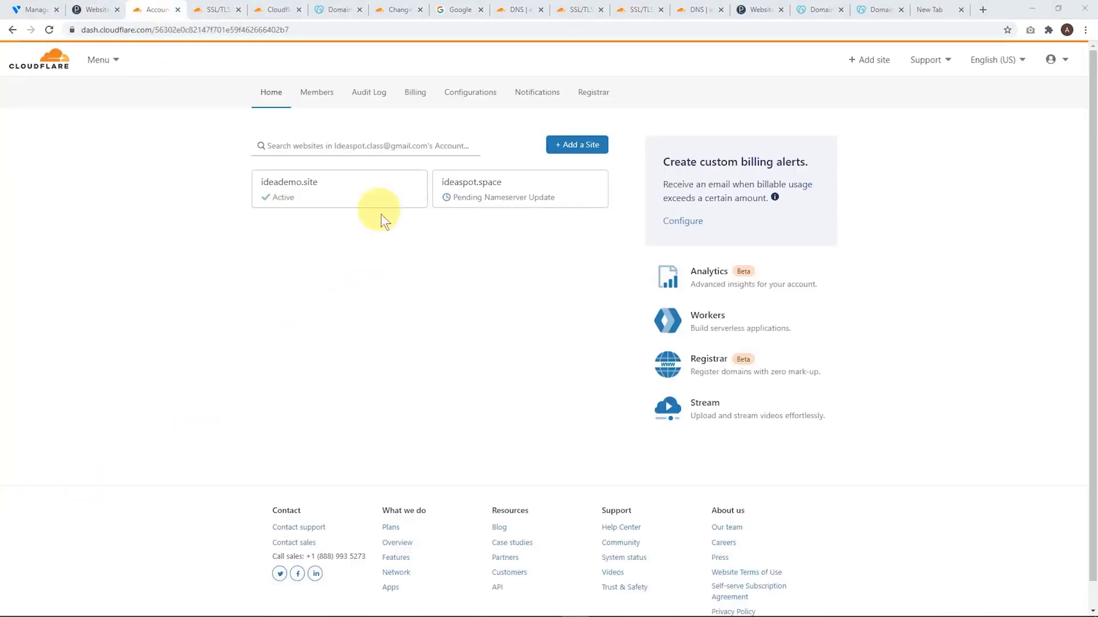
pyautogui.click(309, 201)
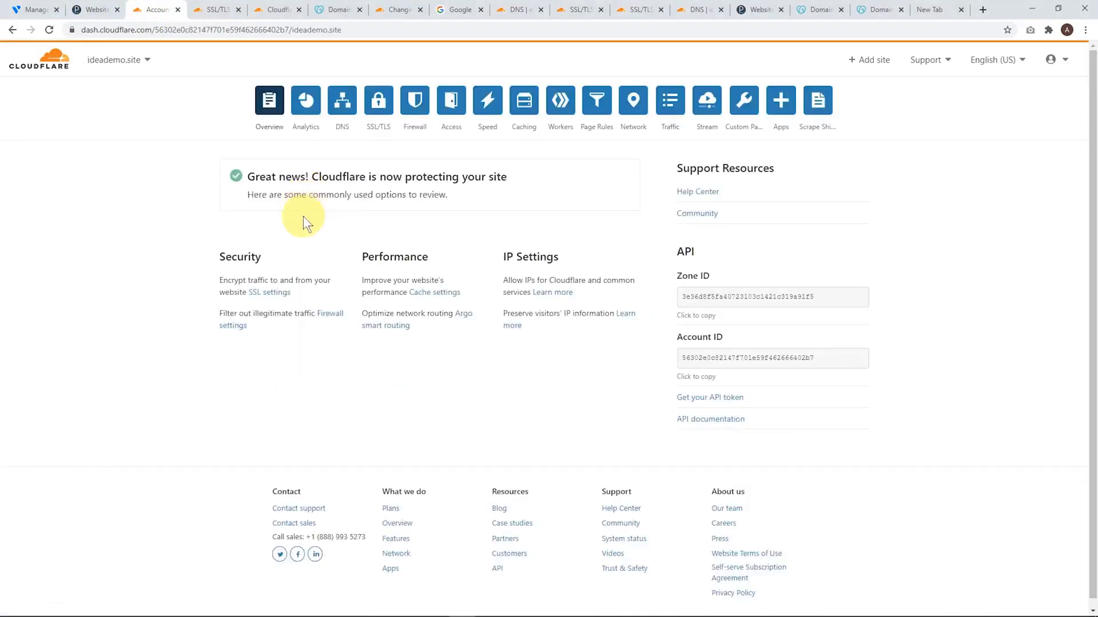
pyautogui.click(343, 109)
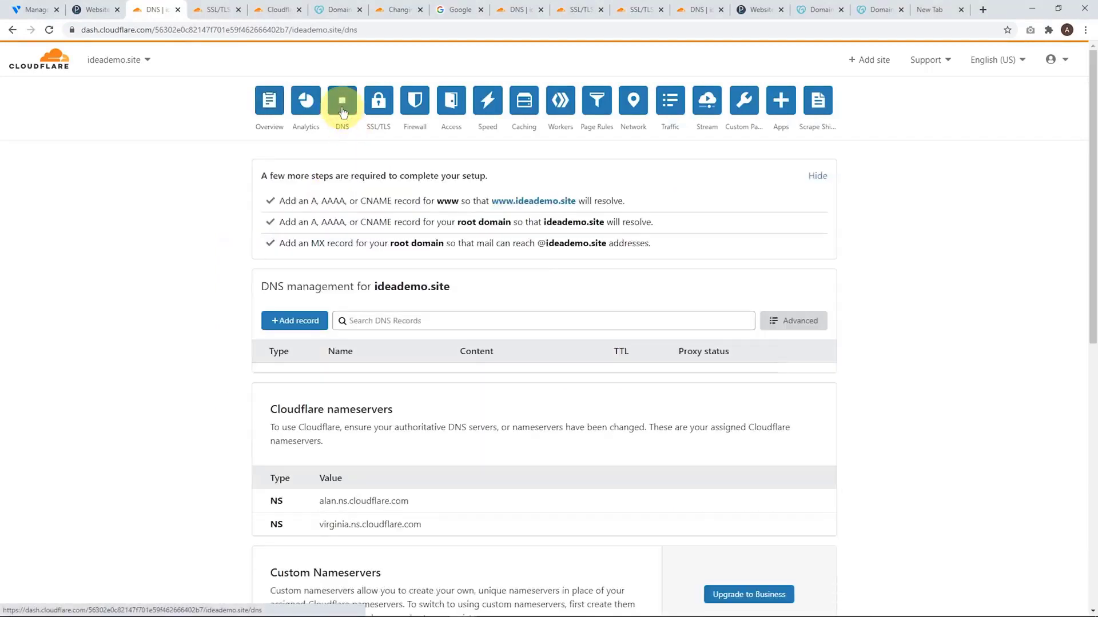
# Add a proxied A record named @ pointing to 149.28.160.112 and save it
pyautogui.click(281, 325)
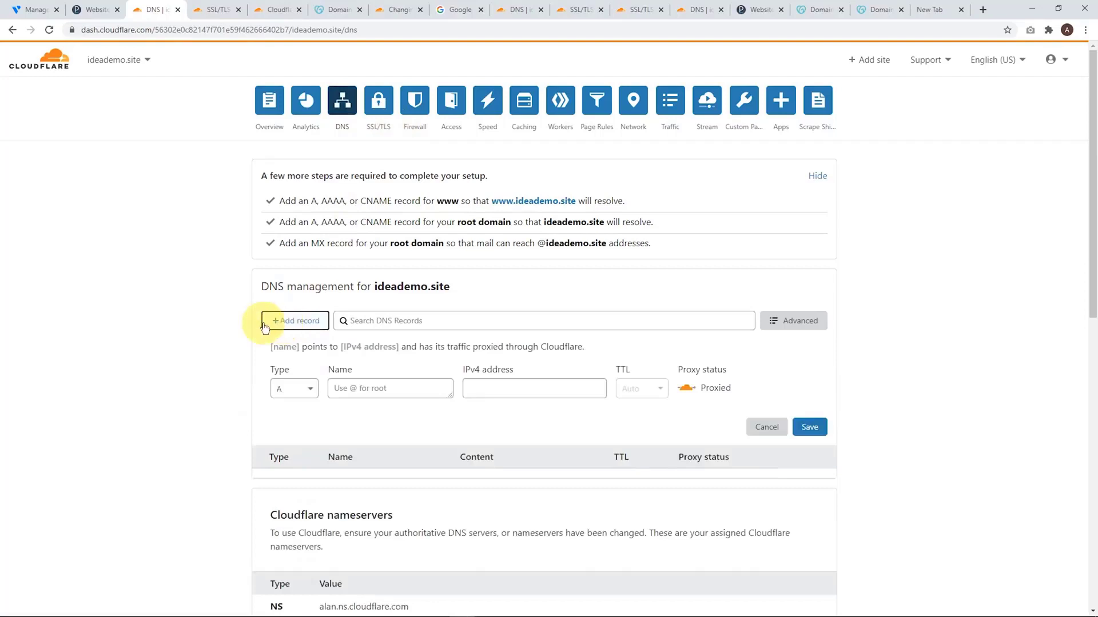
pyautogui.click(349, 389)
pyautogui.write('@')
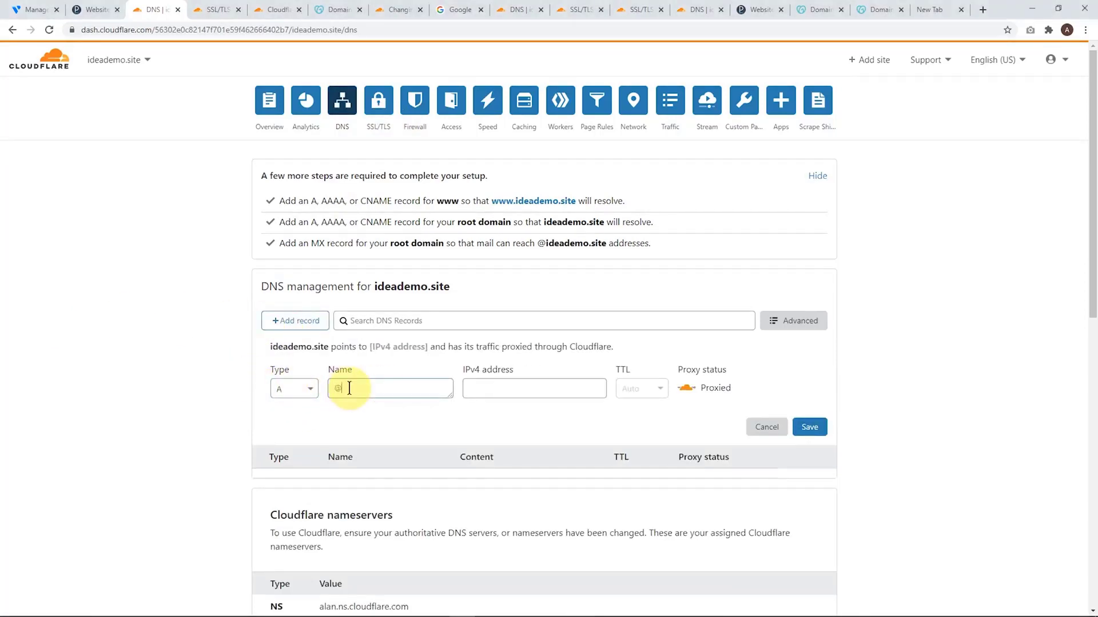
pyautogui.click(492, 382)
pyautogui.hotkey('ctrl', 'v')
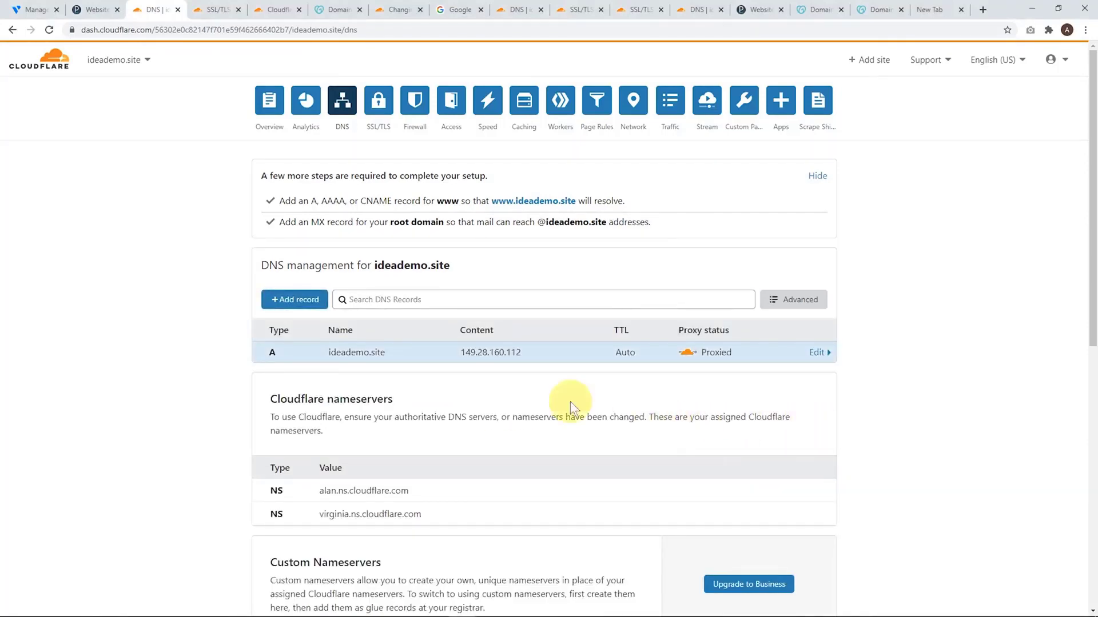
# Add a proxied CNAME record named www with ideademo.site as its target and save it
pyautogui.click(295, 300)
pyautogui.click(300, 368)
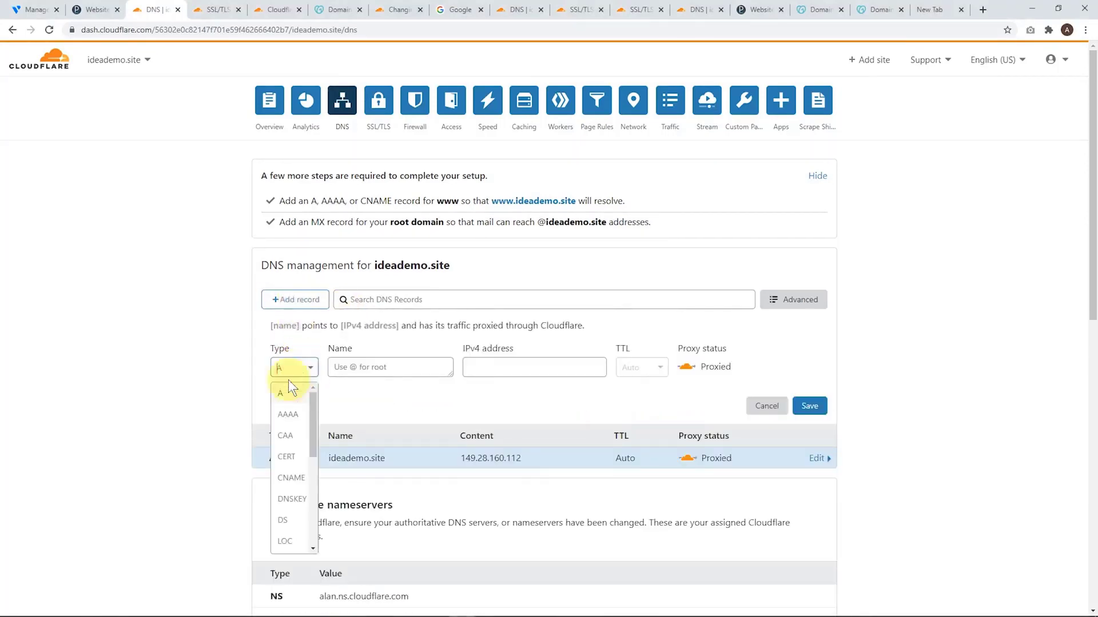
pyautogui.click(285, 480)
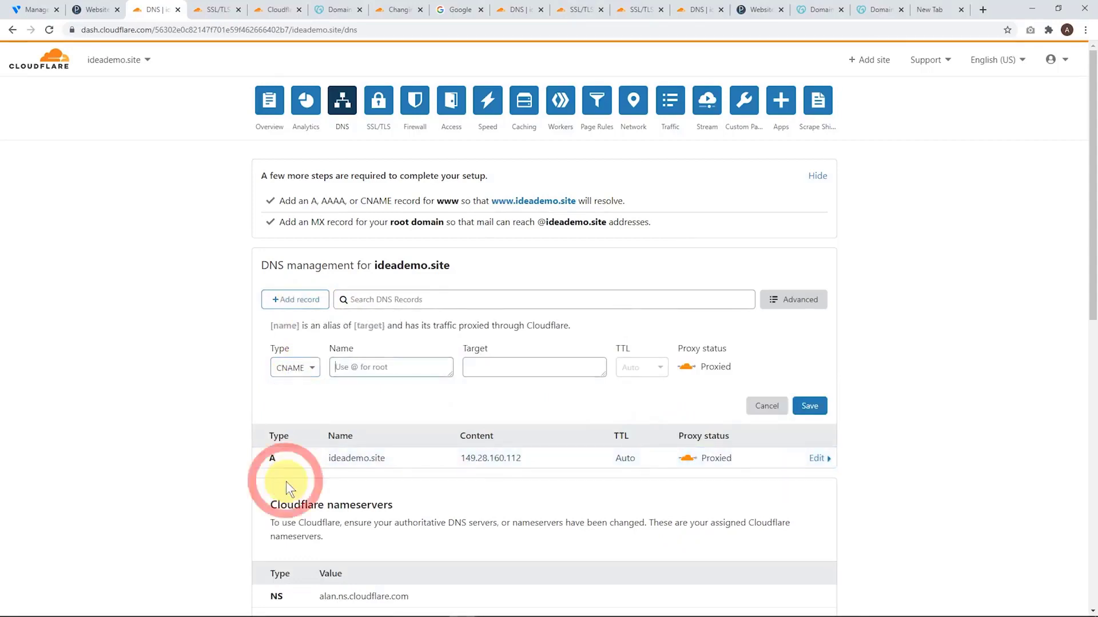
pyautogui.click(368, 370)
pyautogui.write('www')
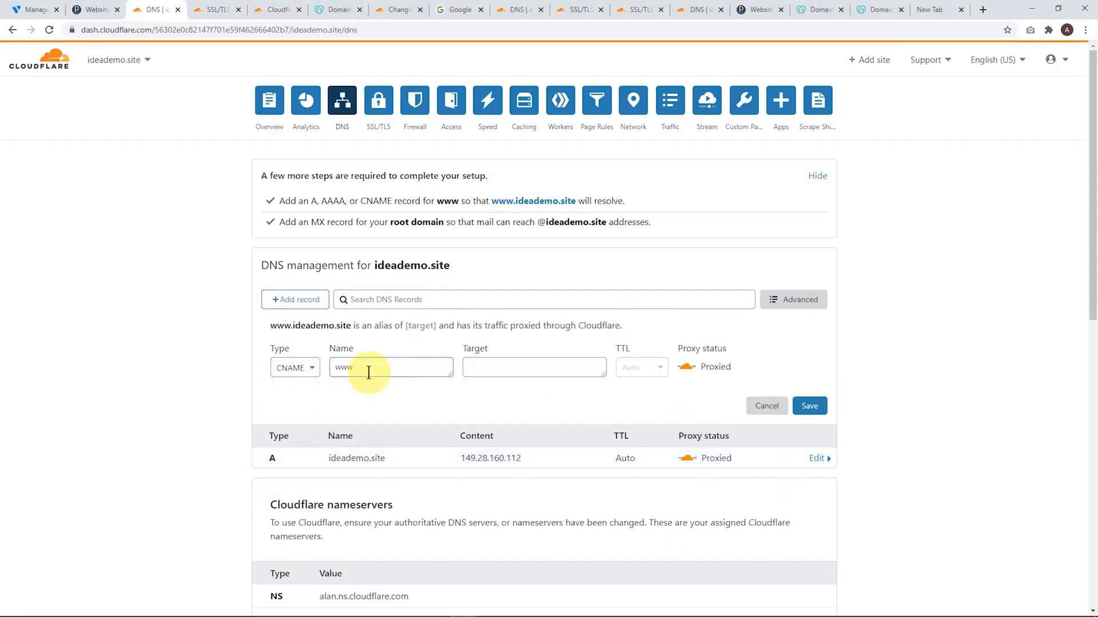
pyautogui.moveTo(392, 458); pyautogui.dragTo(318, 456)
pyautogui.hotkey('ctrl', 'c')
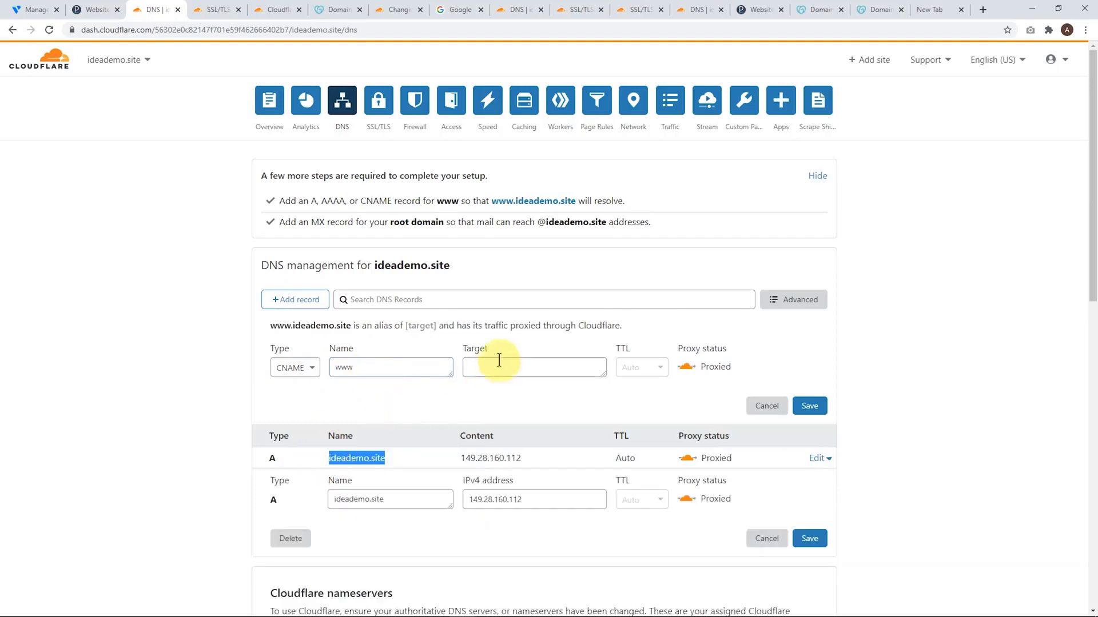
pyautogui.click(499, 361)
pyautogui.hotkey('ctrl', 'v')
pyautogui.click(810, 407)
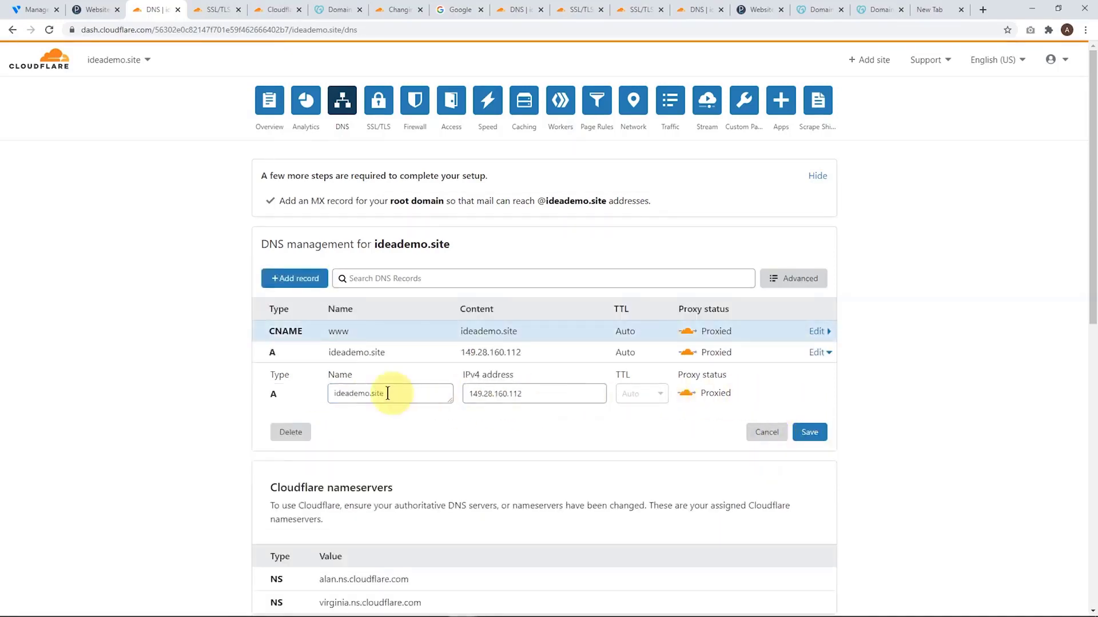
# Add a proxied A record named webmail pointing to 149.28.160.112 and save it, leaving no record open for editing
pyautogui.click(286, 278)
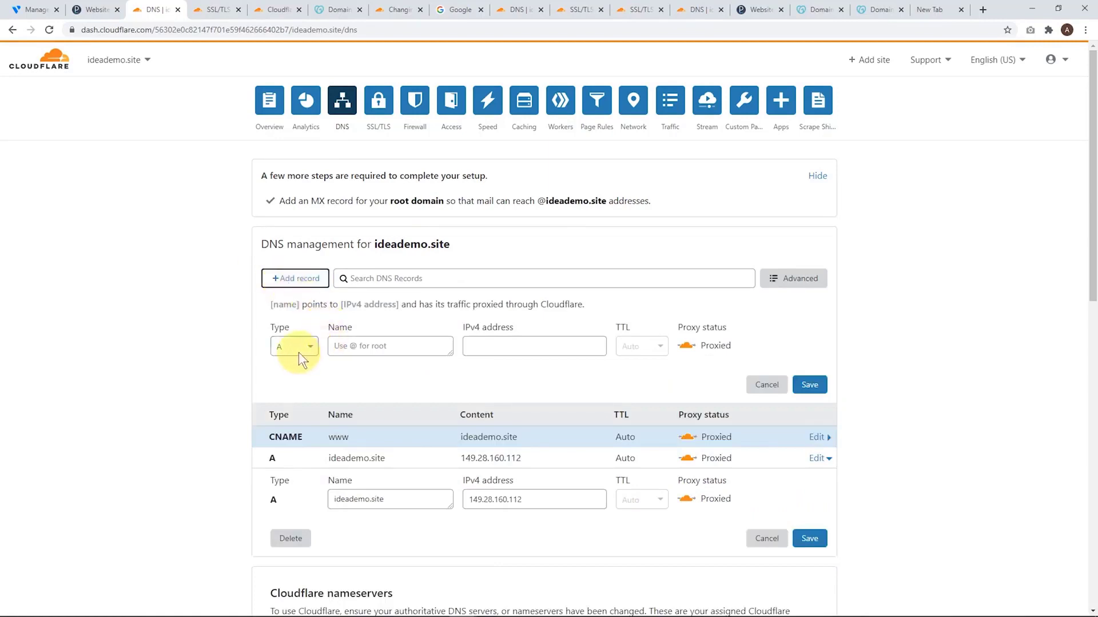
pyautogui.click(369, 346)
pyautogui.write('we')
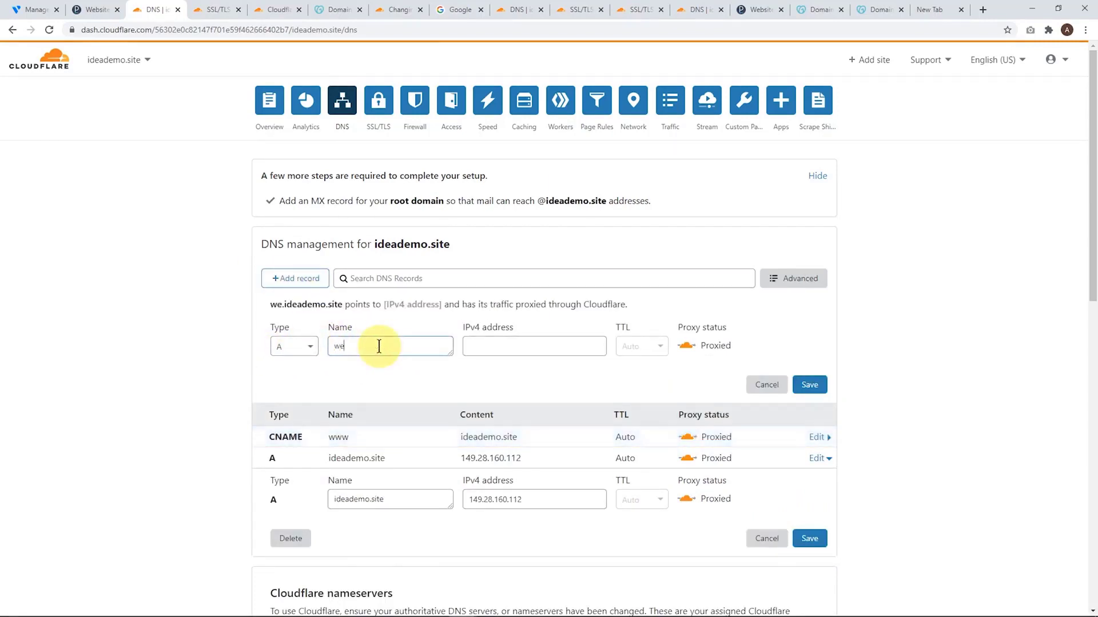
pyautogui.write('bmail')
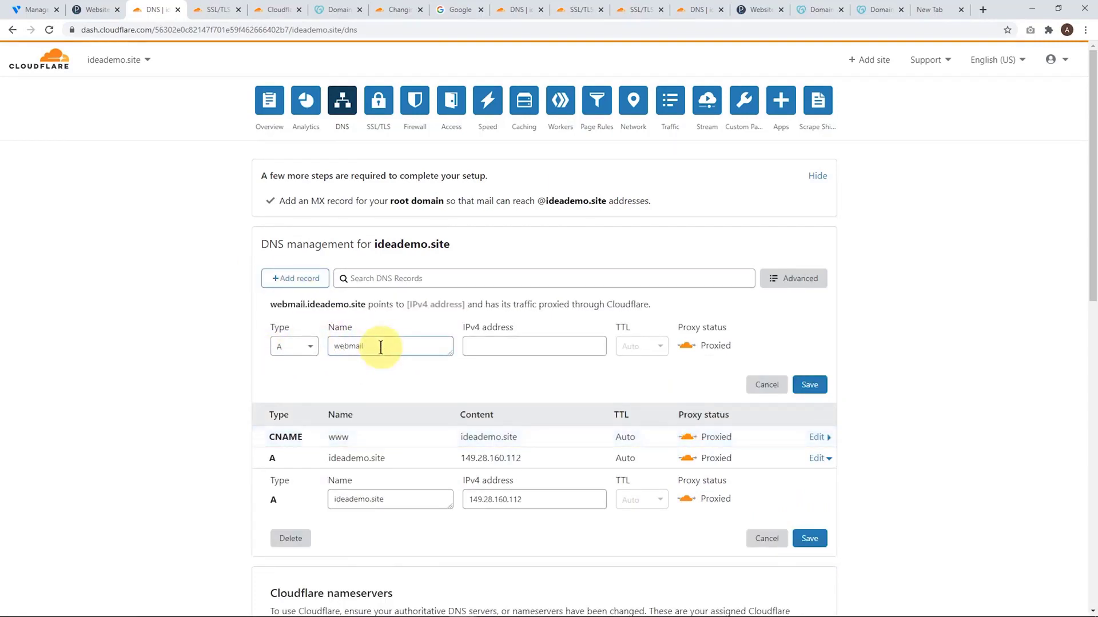
pyautogui.moveTo(521, 458); pyautogui.dragTo(455, 458)
pyautogui.hotkey('ctrl', 'c')
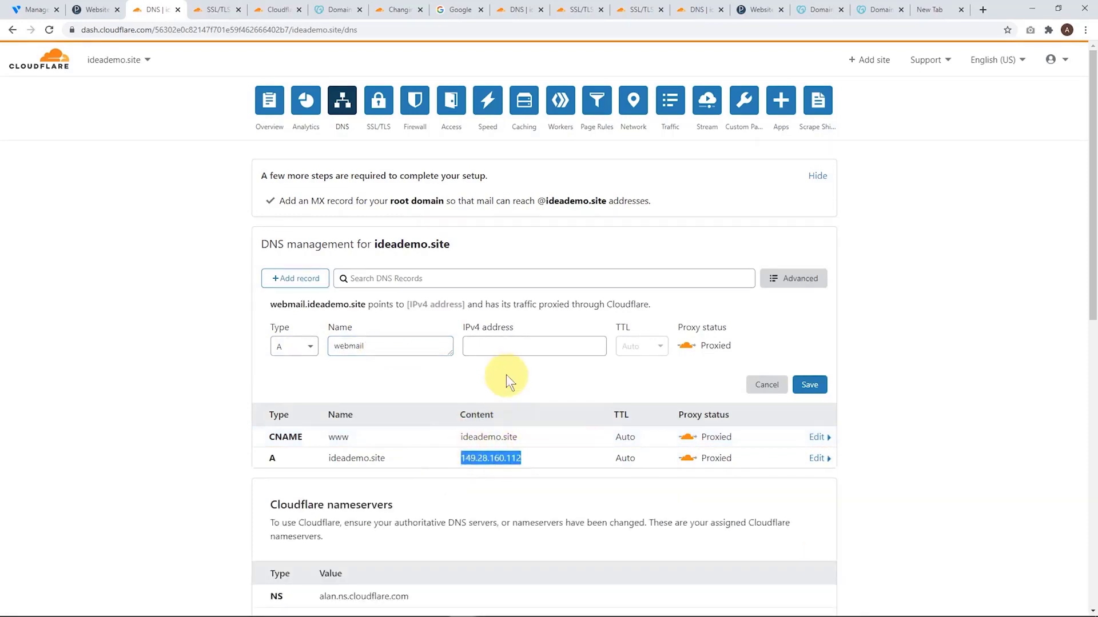
pyautogui.click(498, 348)
pyautogui.hotkey('ctrl', 'v')
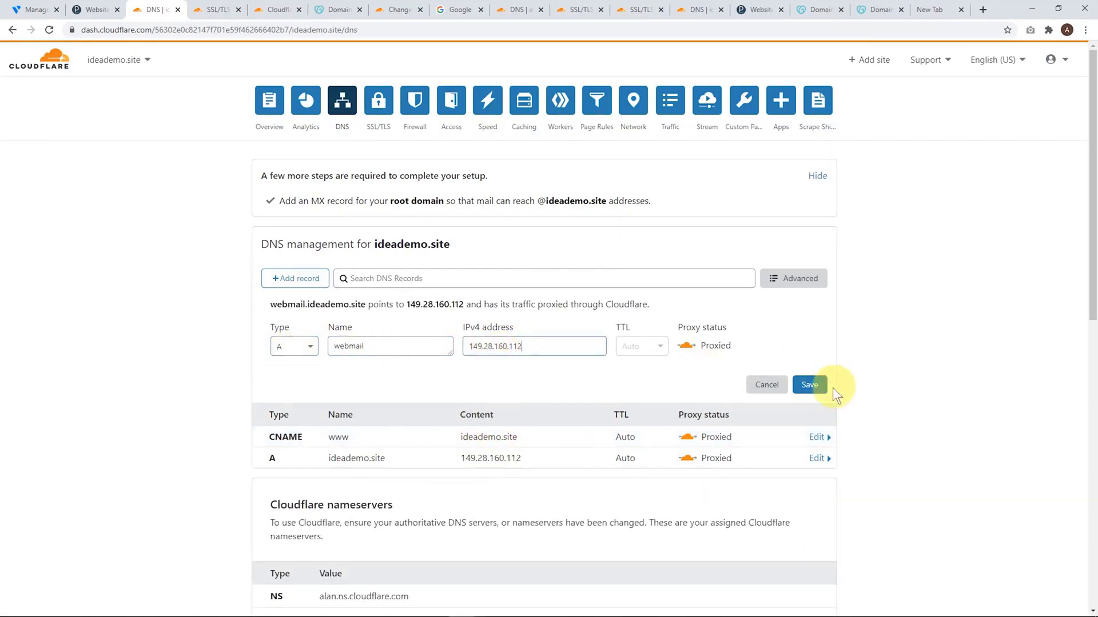
pyautogui.click(812, 382)
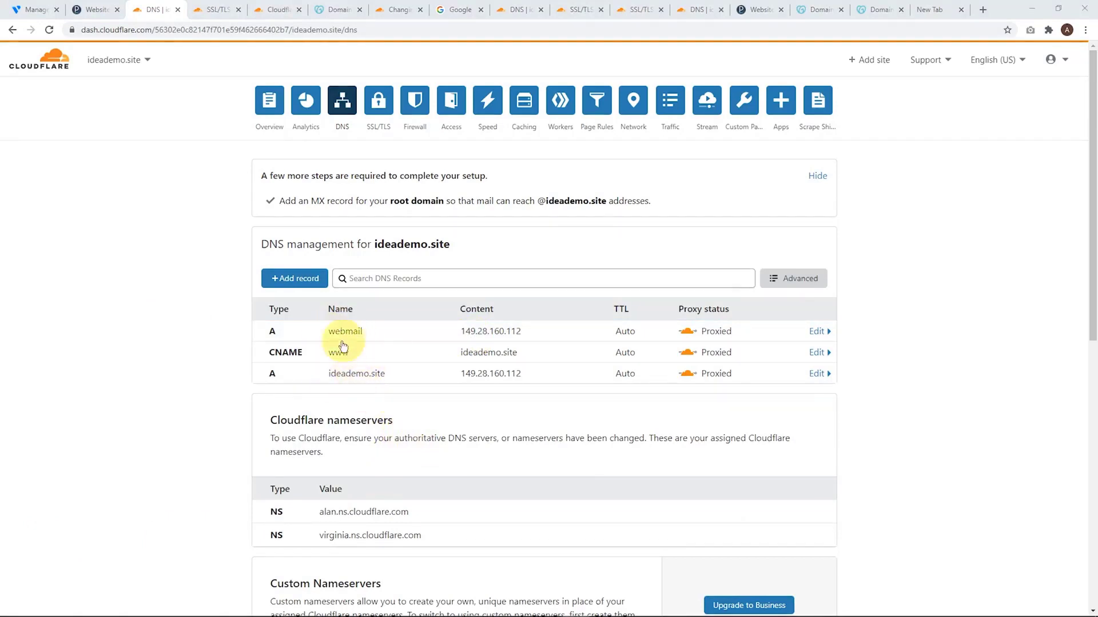
pyautogui.click(420, 379)
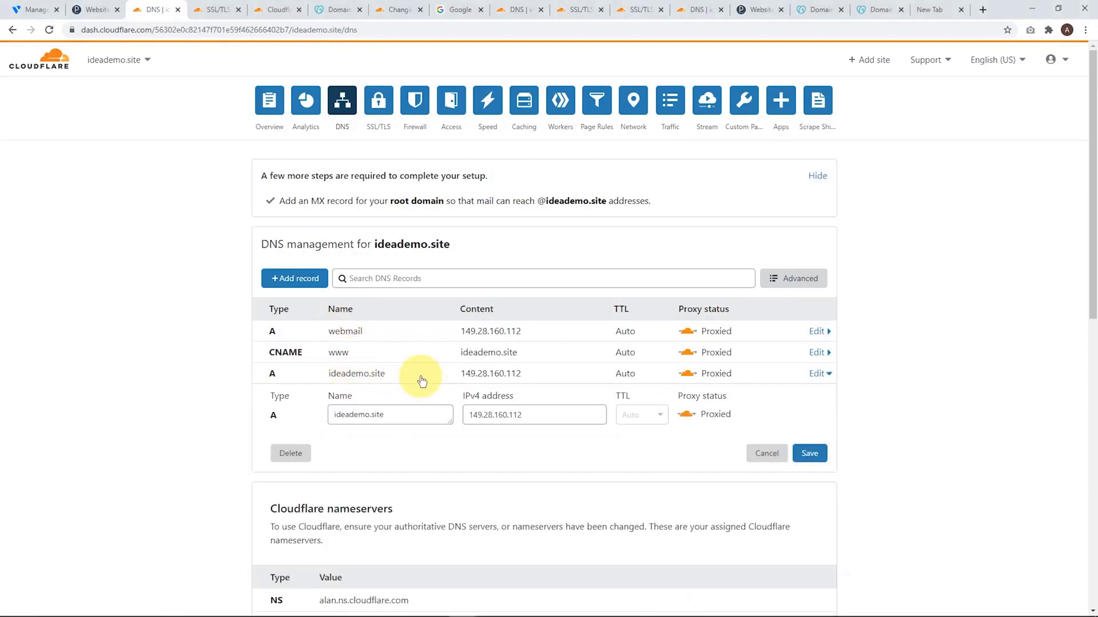
pyautogui.click(764, 454)
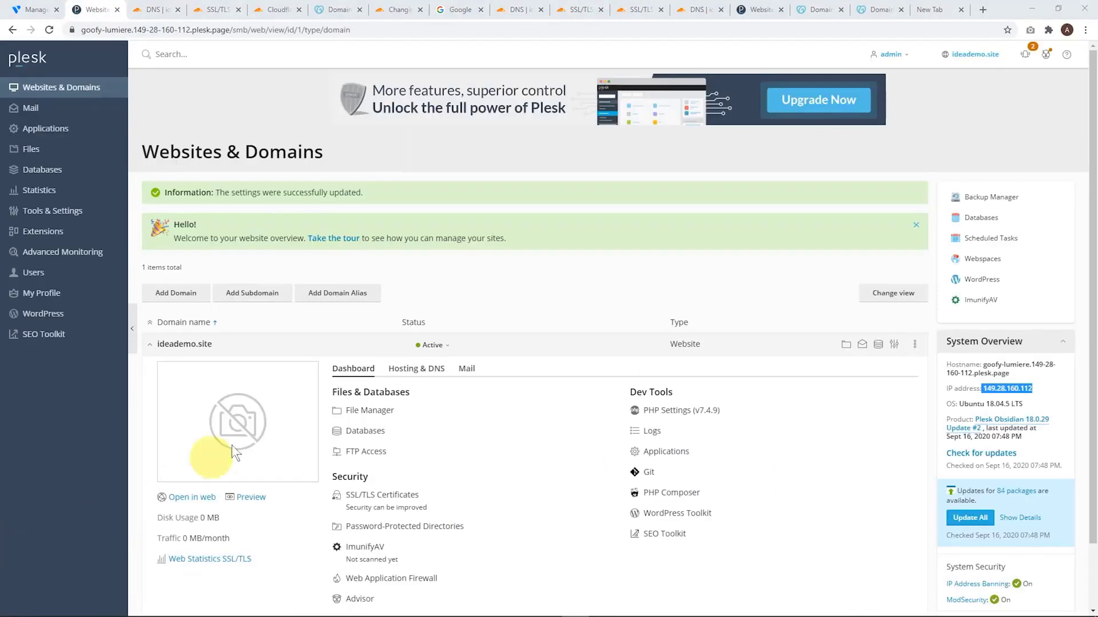
# Switch to Plesk and open the ideademo.site website in a new browser tab to check that it loads
pyautogui.rightClick(194, 495)
pyautogui.click(212, 506)
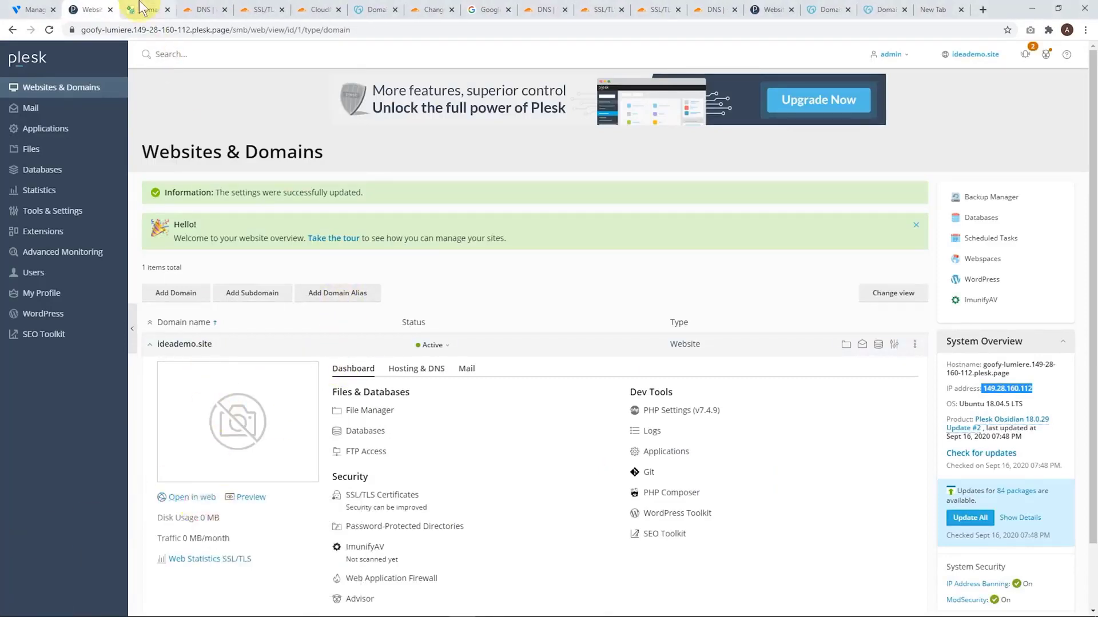
pyautogui.click(145, 9)
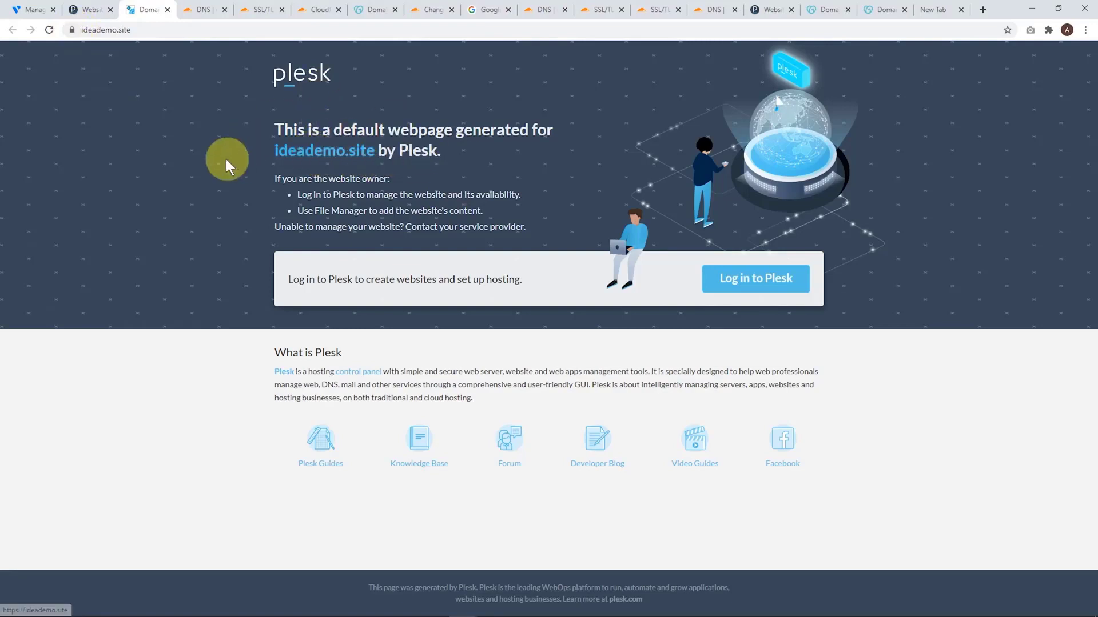
# Enable HSTS, Keep websites secured and OCSP Stapling in Plesk's SSL/TLS certificate settings for ideademo.site
pyautogui.click(88, 10)
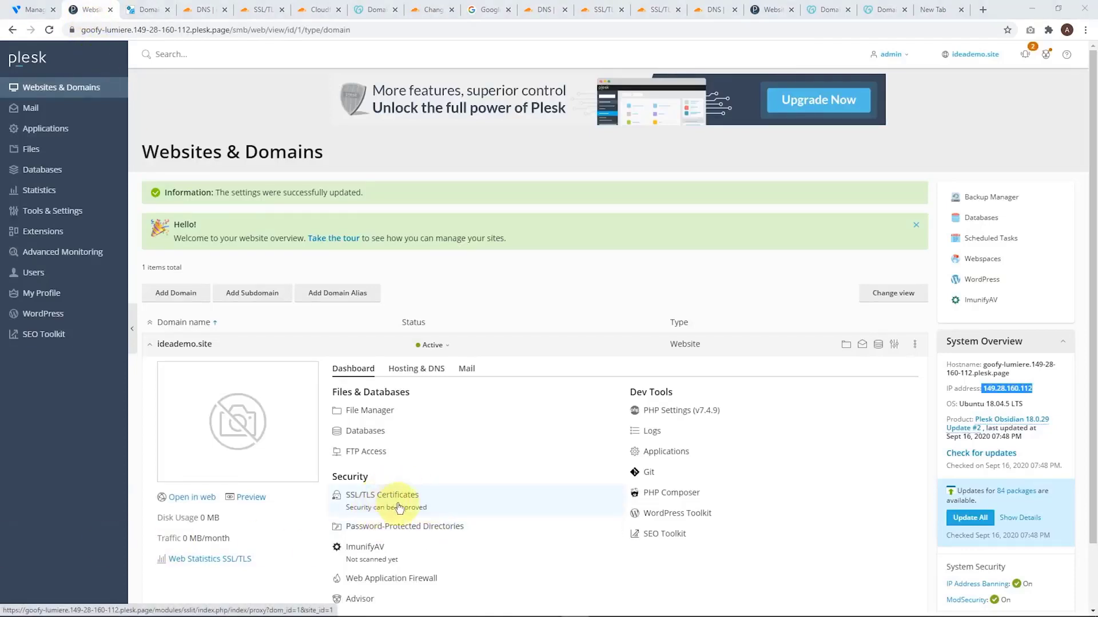
pyautogui.click(380, 508)
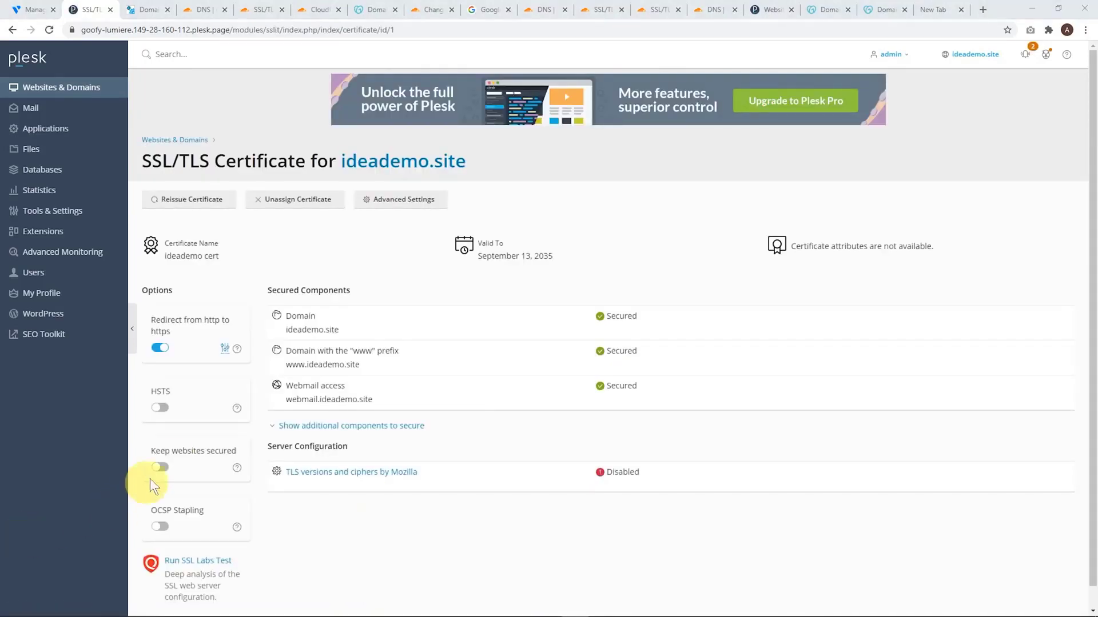
pyautogui.click(157, 409)
pyautogui.click(236, 505)
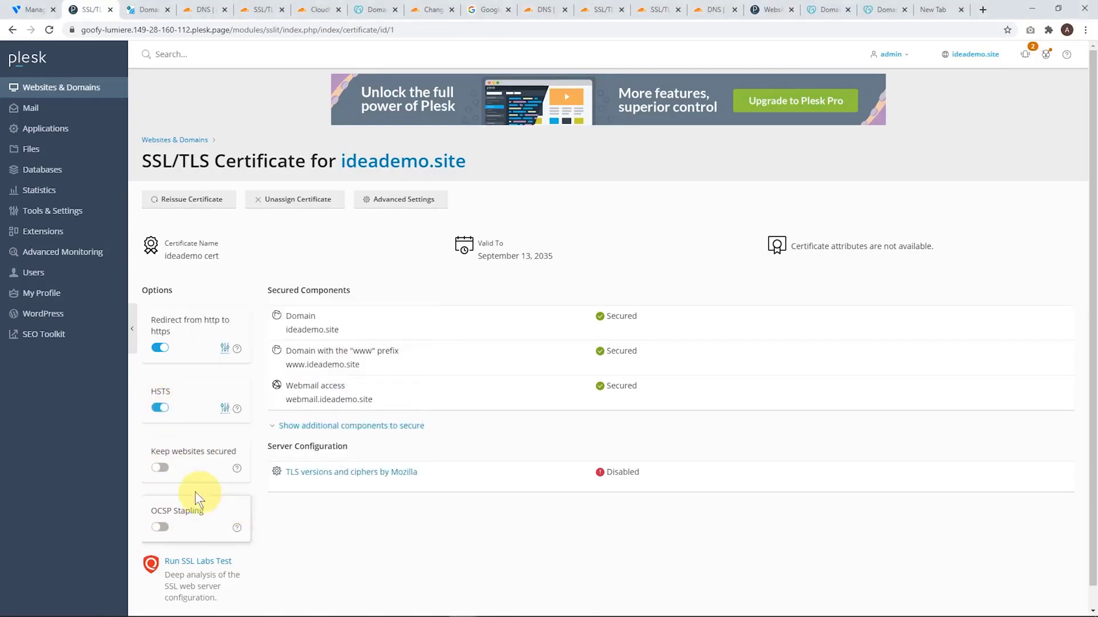
pyautogui.click(162, 470)
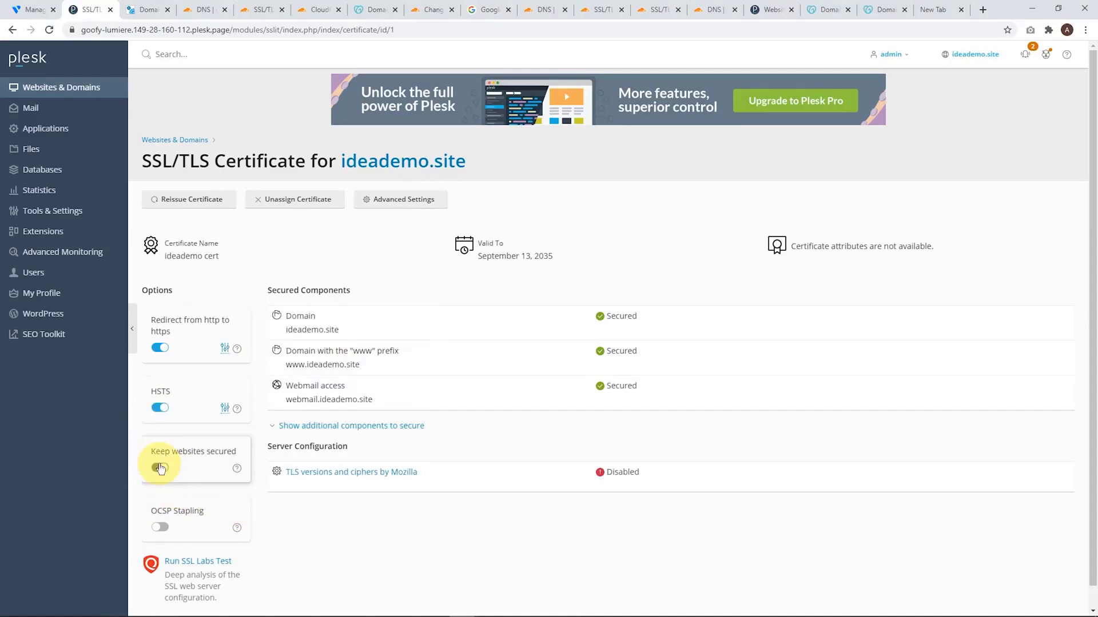
pyautogui.click(160, 529)
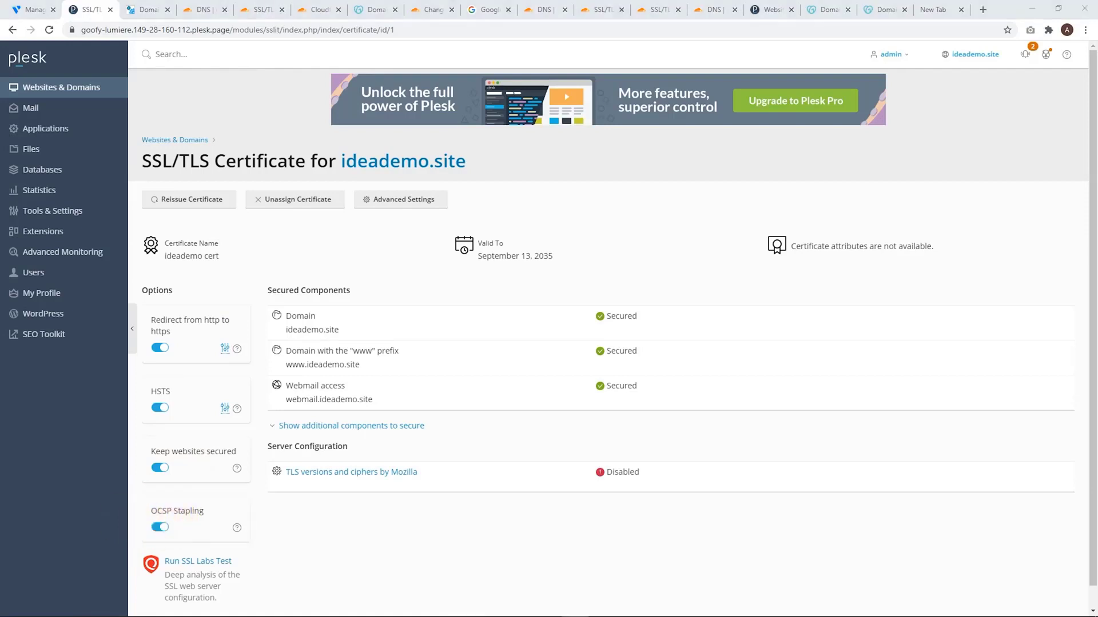
# Enable and sync TLS versions and ciphers by Mozilla with the Intermediate (recommended) configuration, and return to the websites and domains overview
pyautogui.click(342, 478)
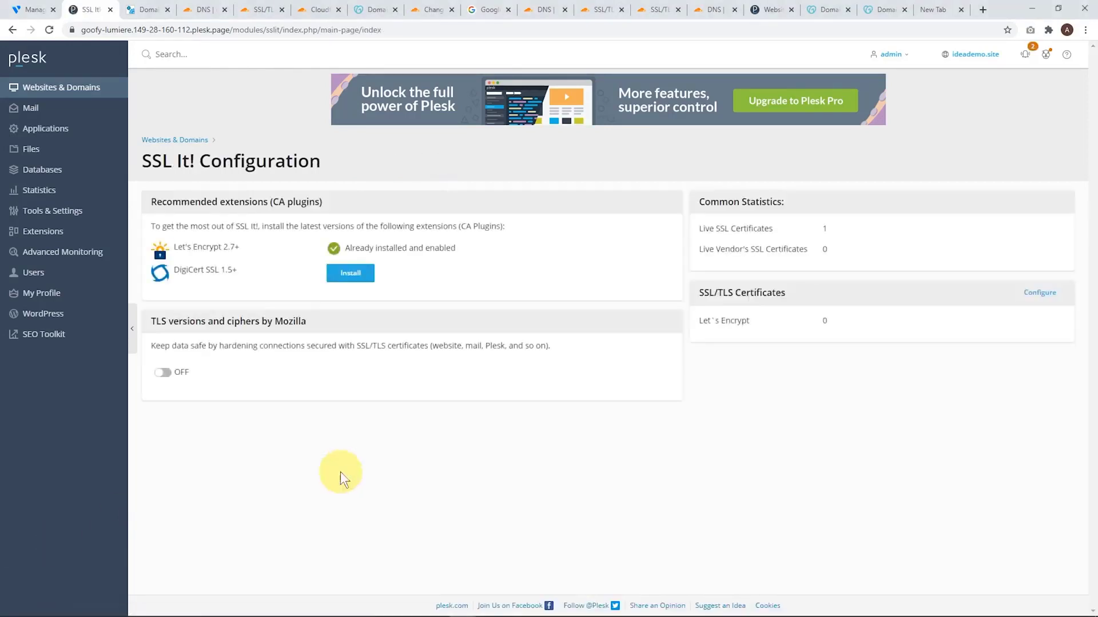
pyautogui.click(165, 376)
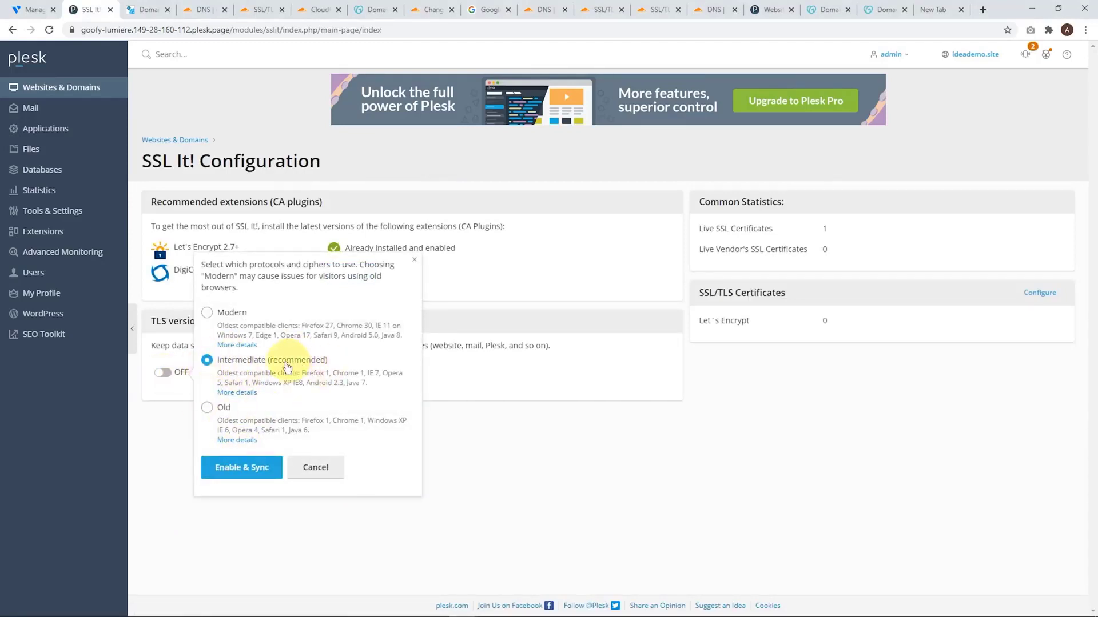
pyautogui.click(235, 468)
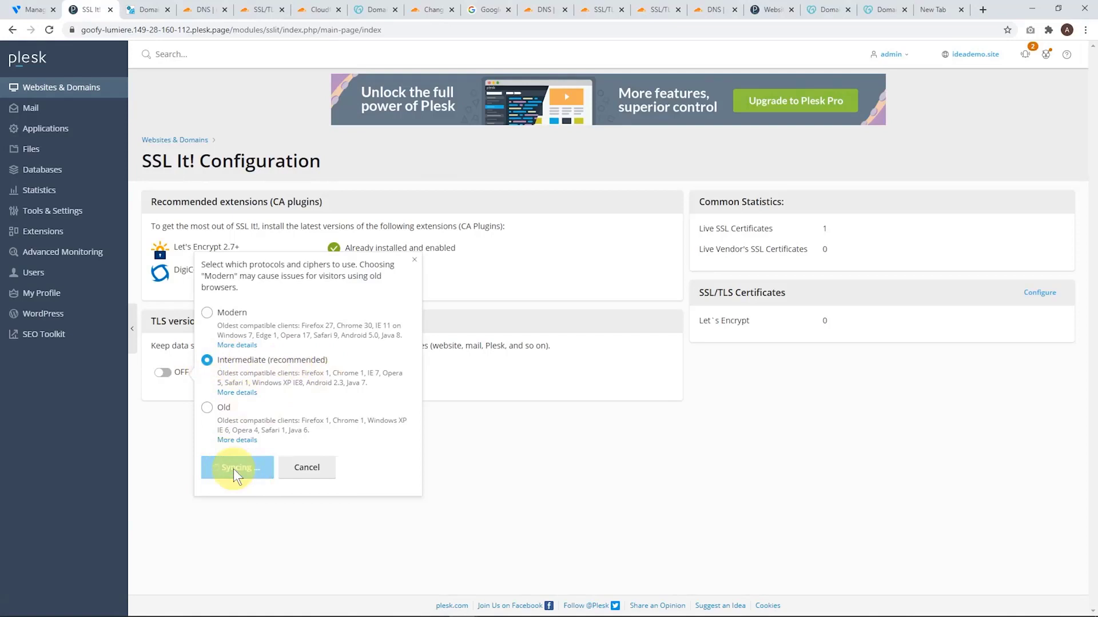
pyautogui.click(76, 90)
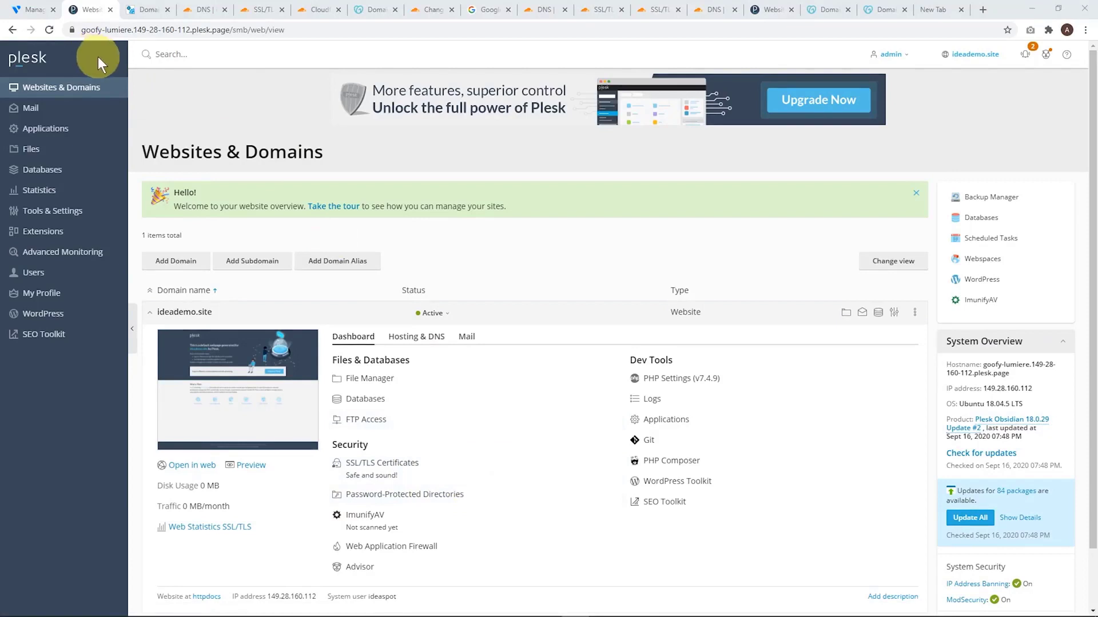
# Open the Install and Update Plesk page from the server's tools and settings
pyautogui.click(61, 209)
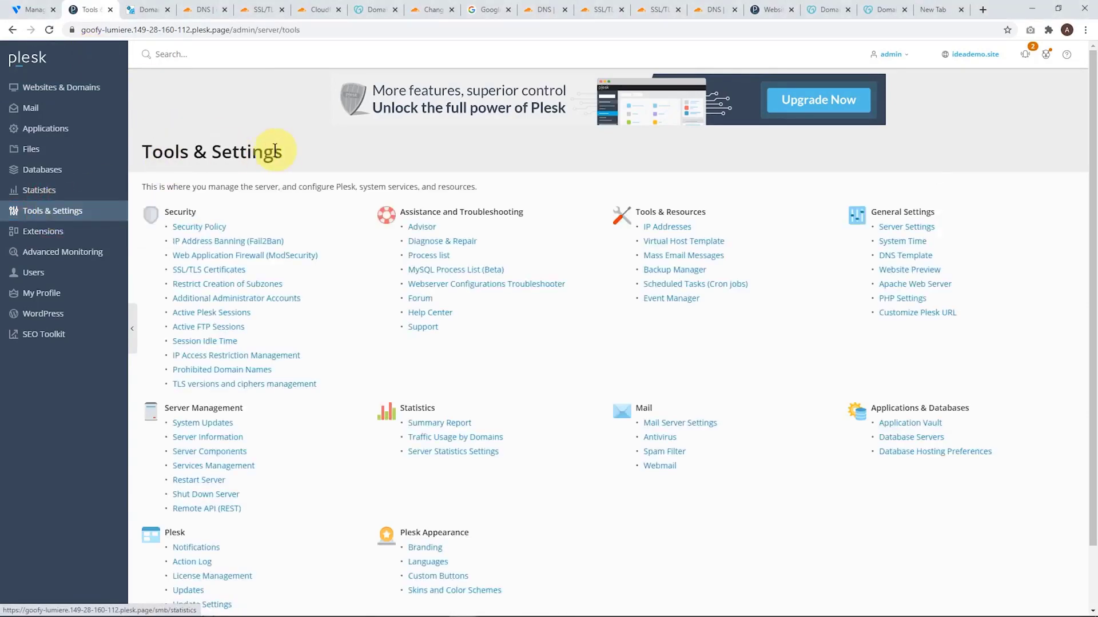
pyautogui.scroll(-2, 257, 434)
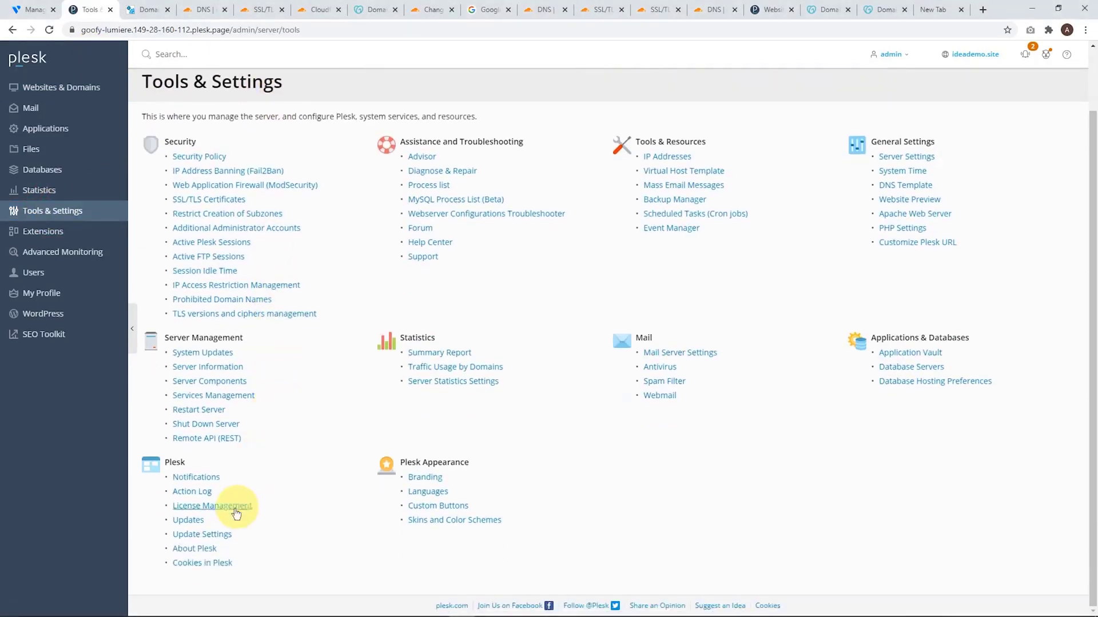
pyautogui.click(194, 520)
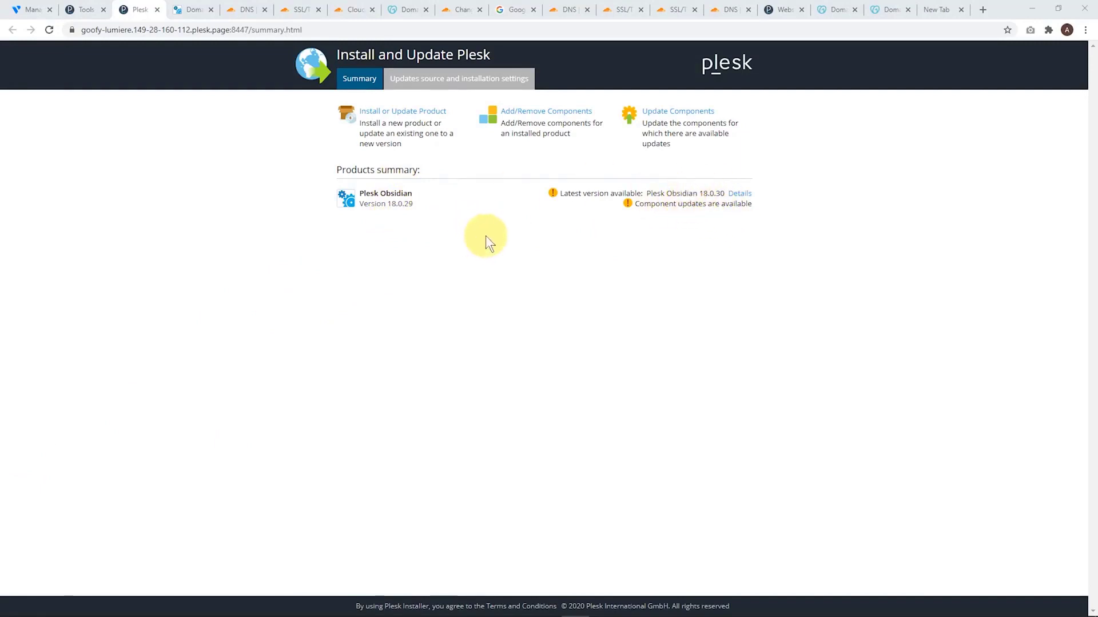
# Update Plesk Obsidian to version 18.0.30 and return to the installer's product summary
pyautogui.click(393, 113)
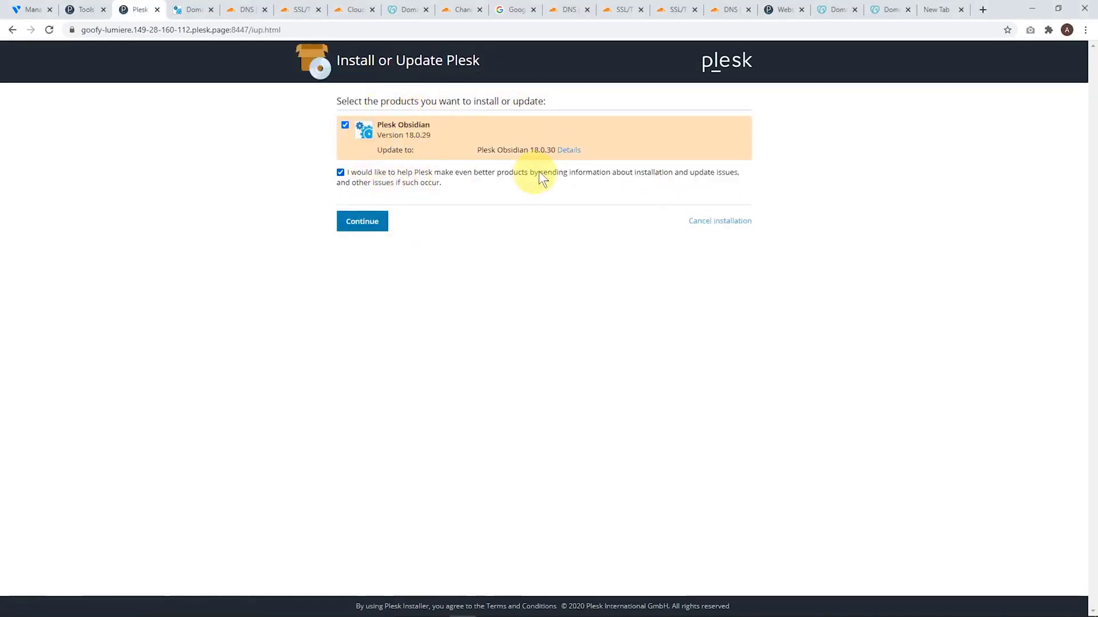
pyautogui.click(360, 224)
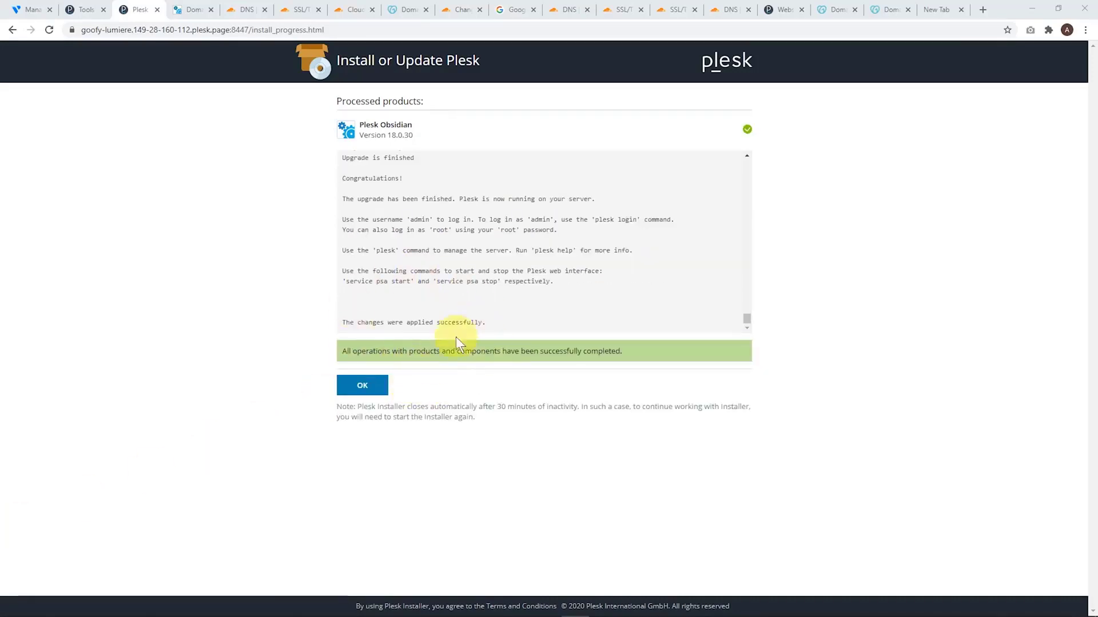
pyautogui.click(364, 385)
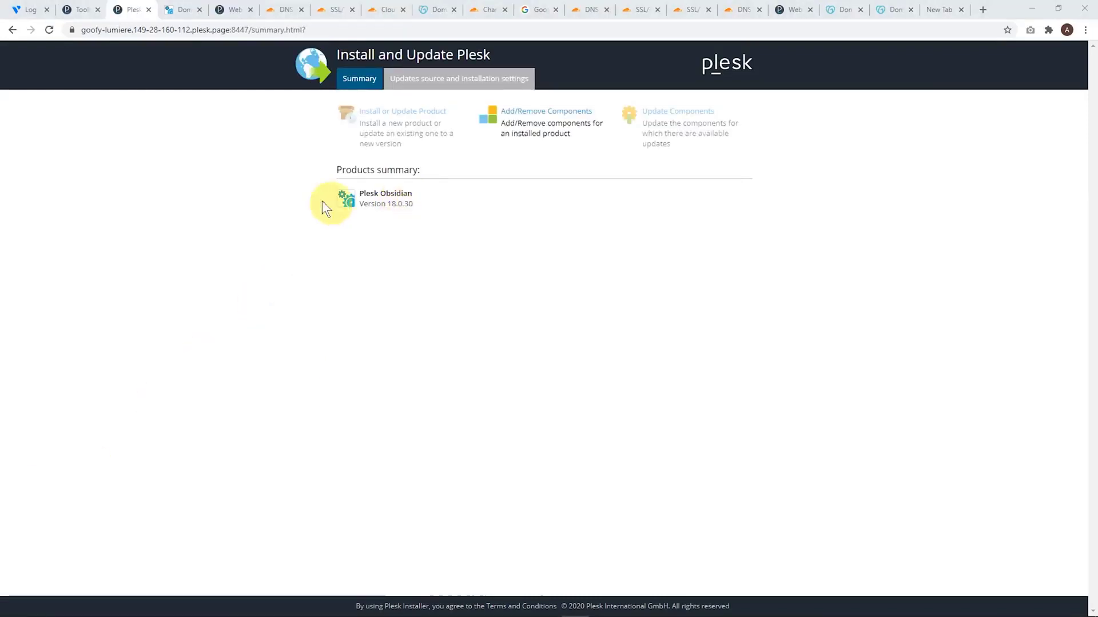
# Open the Update Settings from the server's tools and settings in a new browser tab to review the automatic update options
pyautogui.click(83, 11)
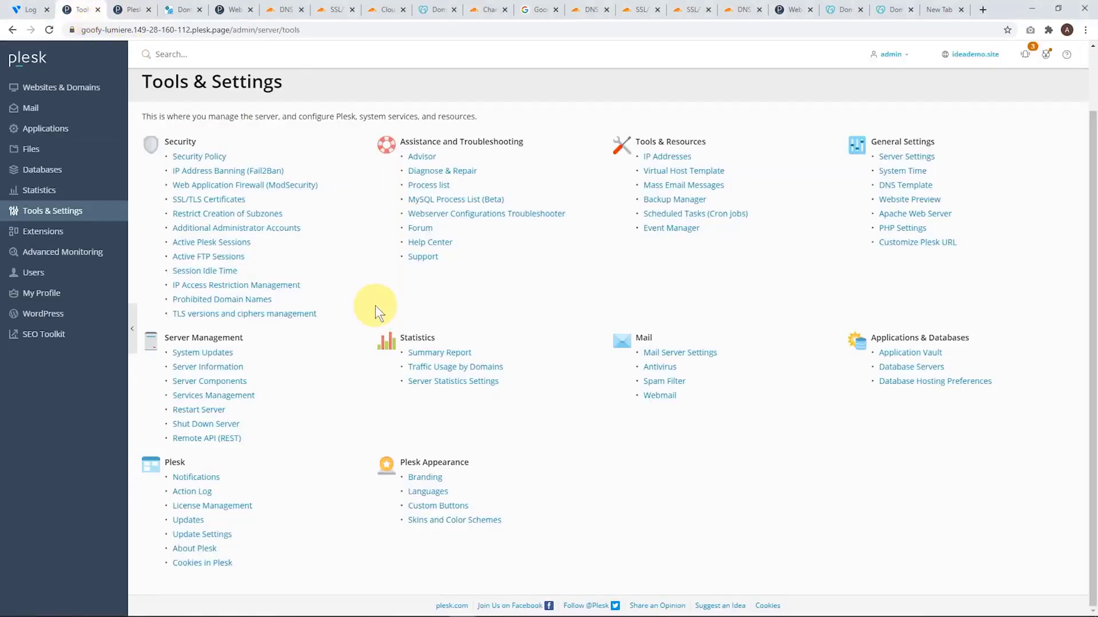
pyautogui.rightClick(227, 534)
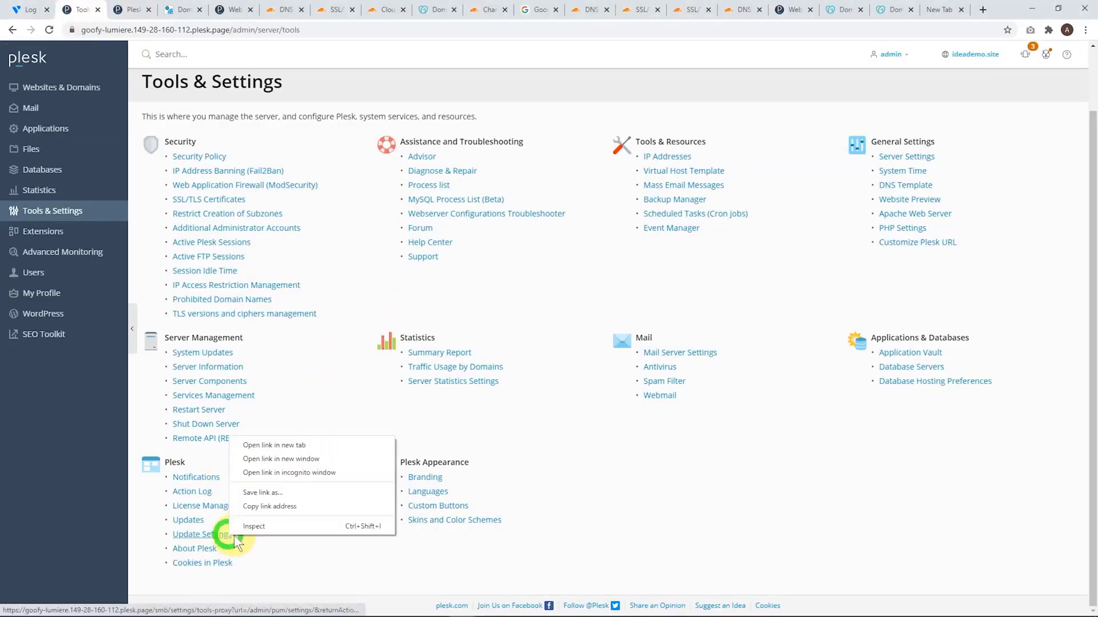
pyautogui.click(279, 445)
pyautogui.click(122, 10)
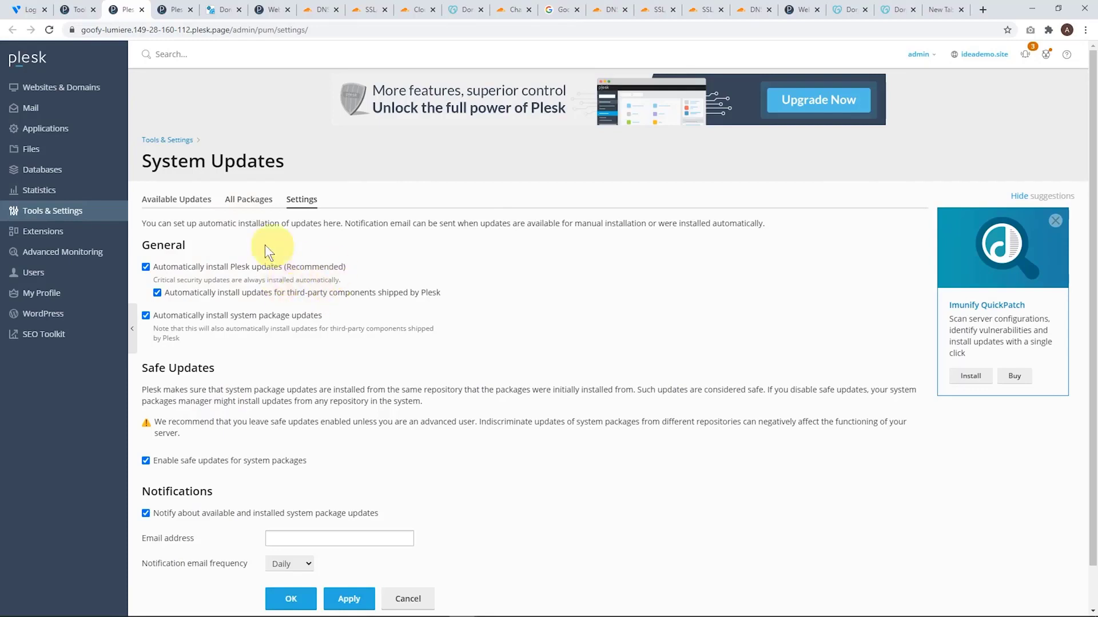
# Install all available system package updates from the server's System Updates page and reload the update list
pyautogui.click(77, 10)
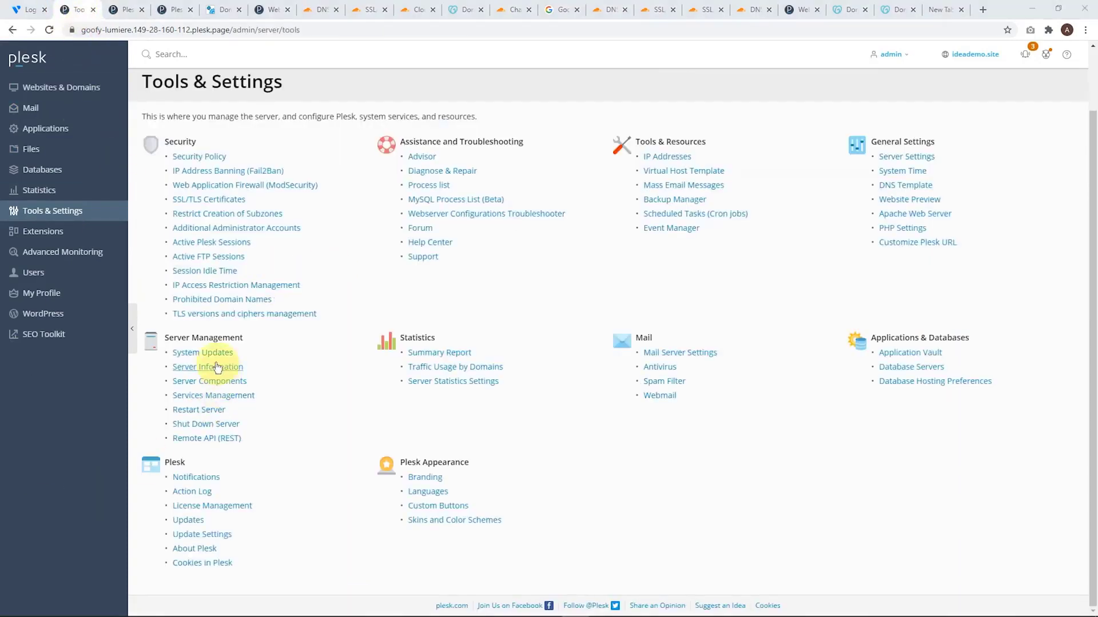
pyautogui.click(198, 353)
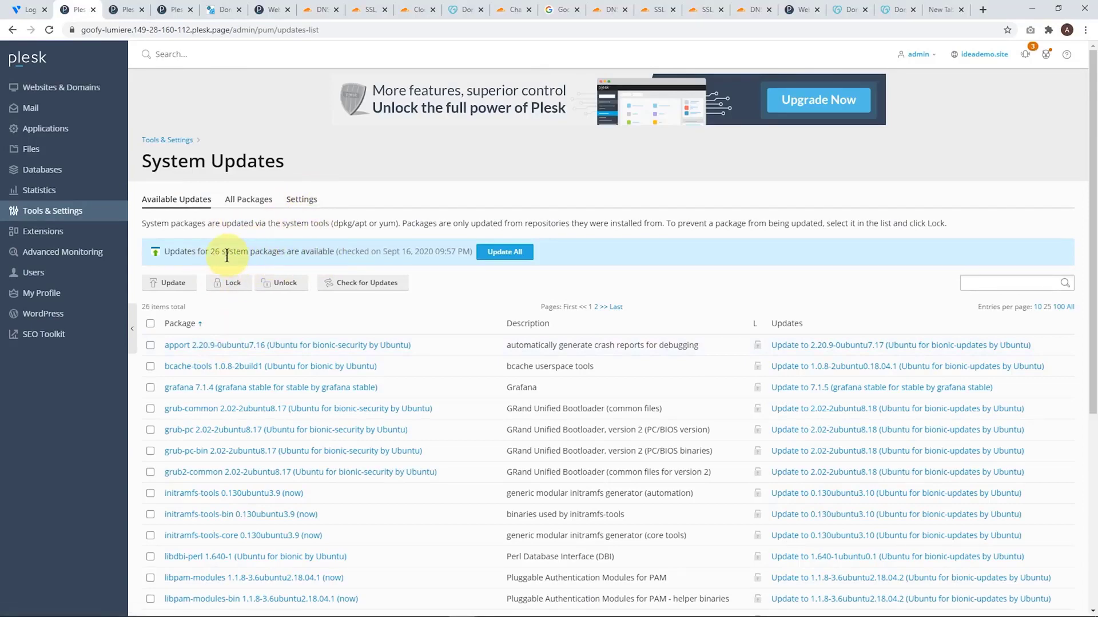
pyautogui.click(503, 252)
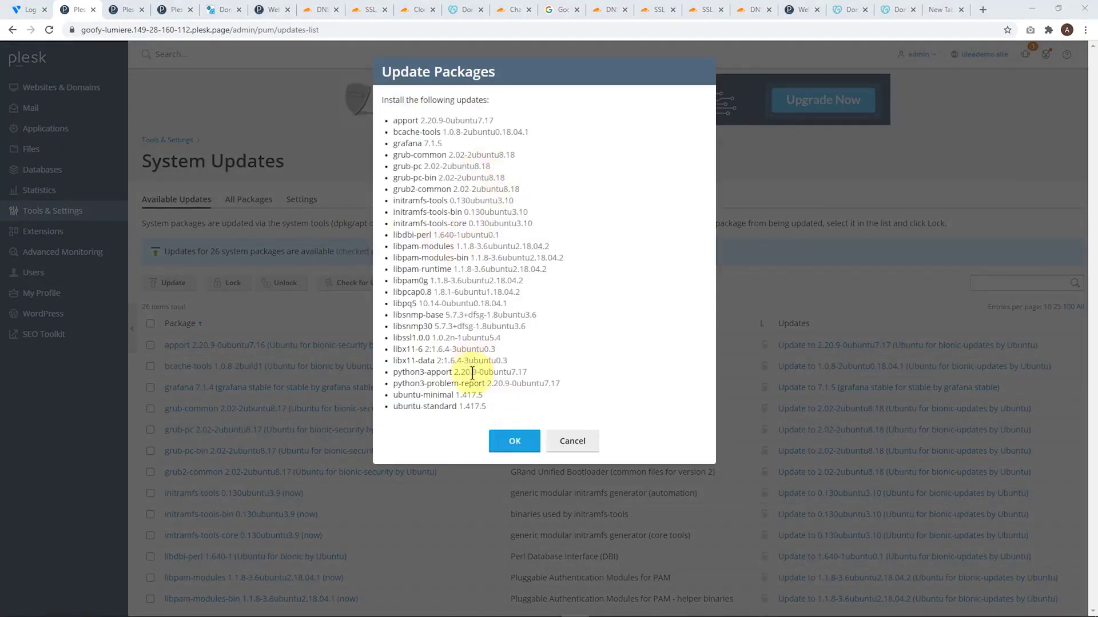
pyautogui.click(517, 442)
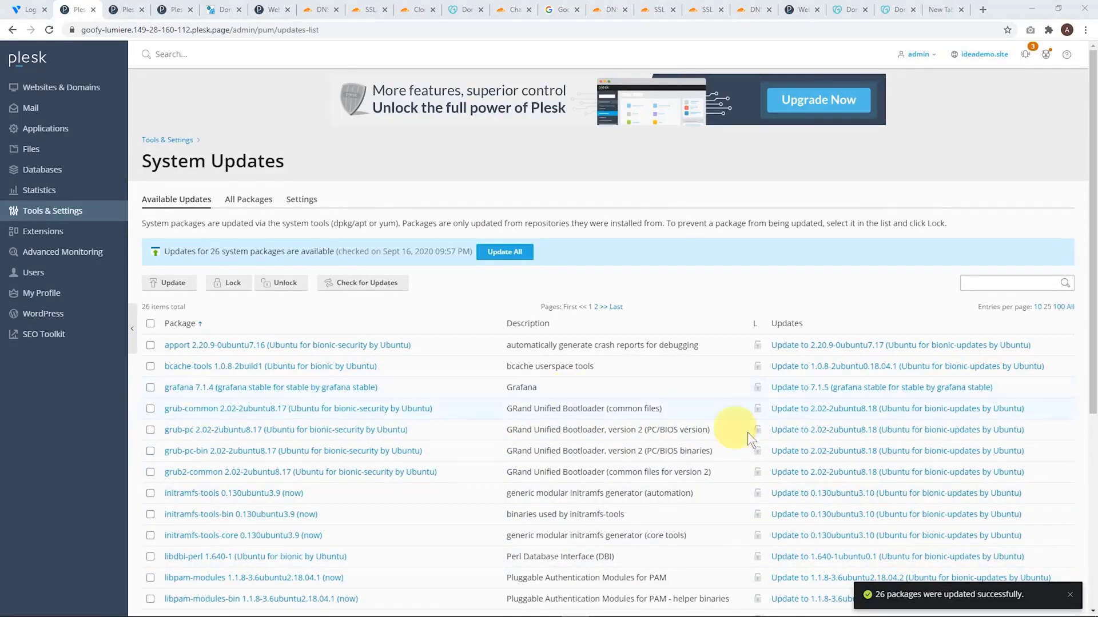
pyautogui.click(1070, 598)
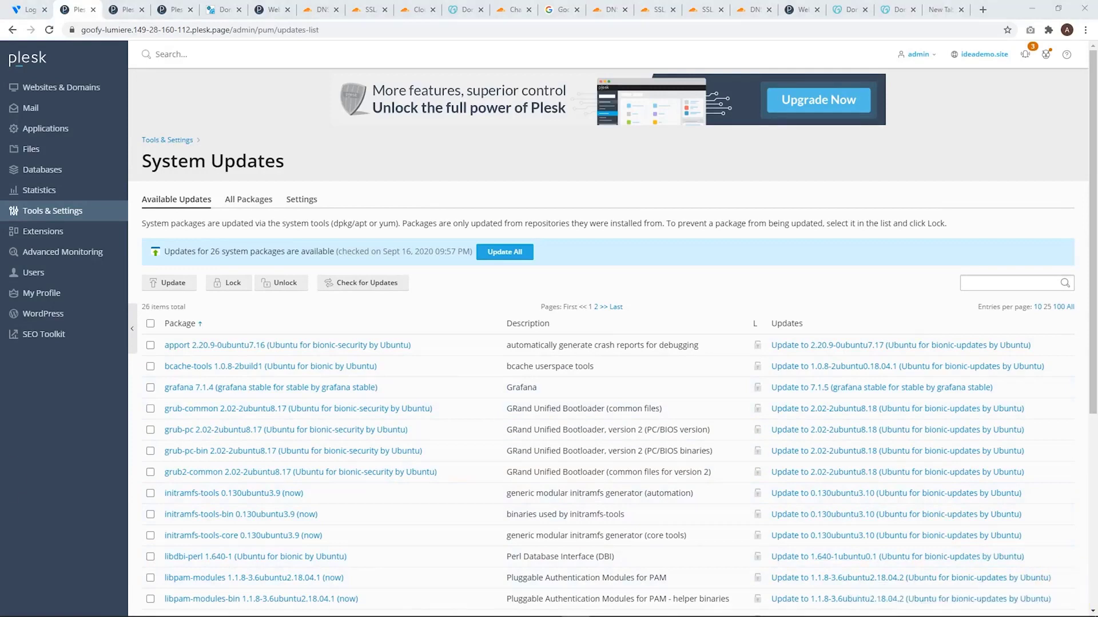
pyautogui.click(50, 33)
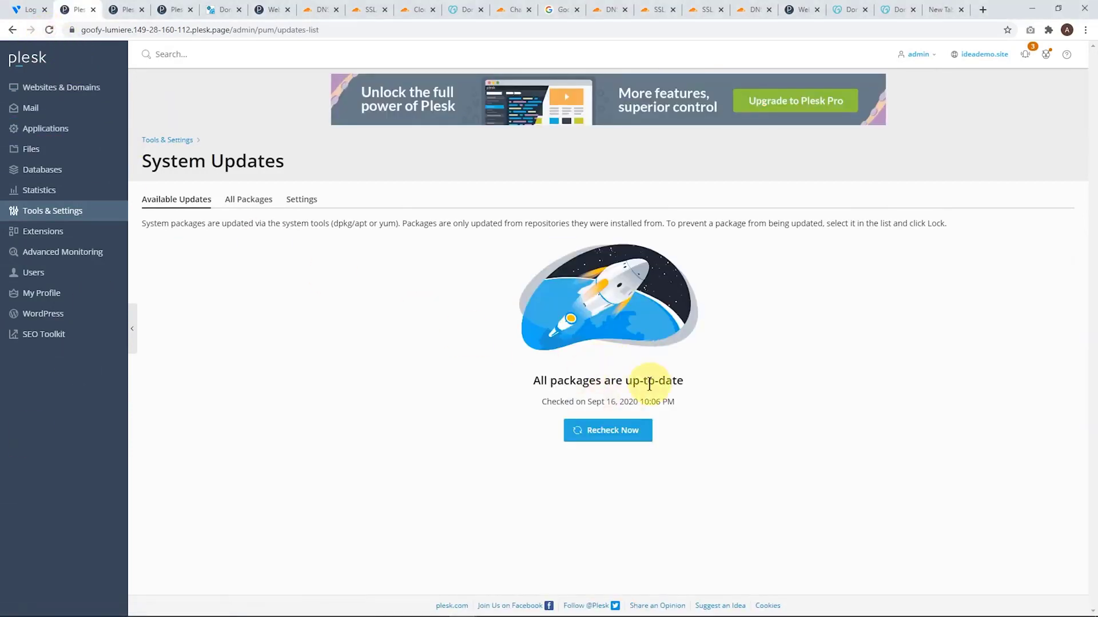
# Install WordPress on https ideademo.site with the title IdeaSpot and a generated administrator password, declining the offer to install plugins
pyautogui.click(59, 324)
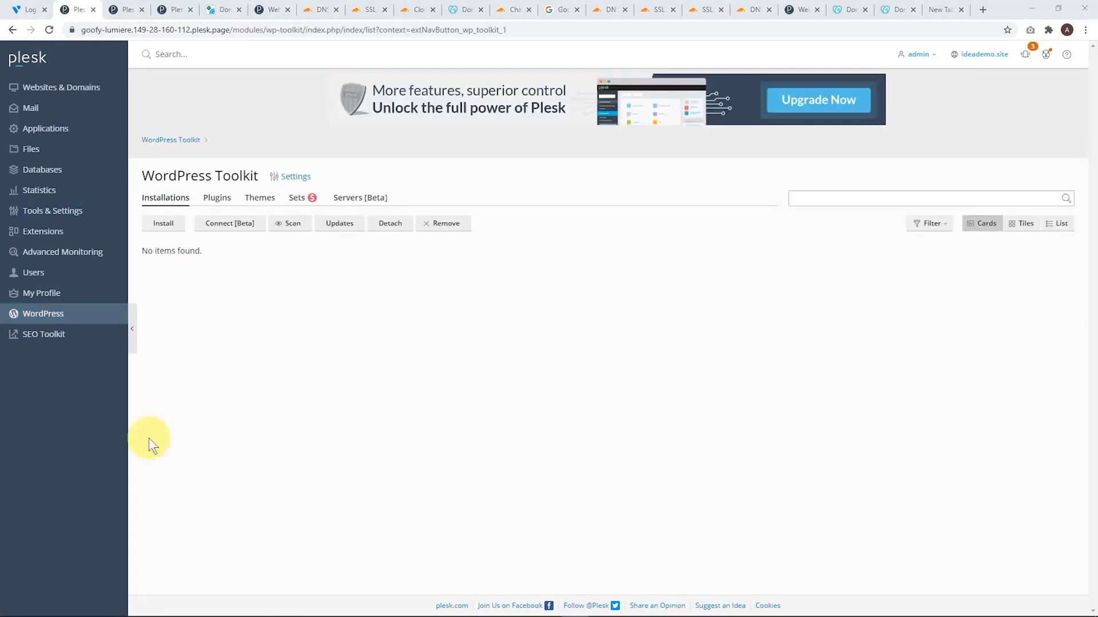
pyautogui.click(164, 223)
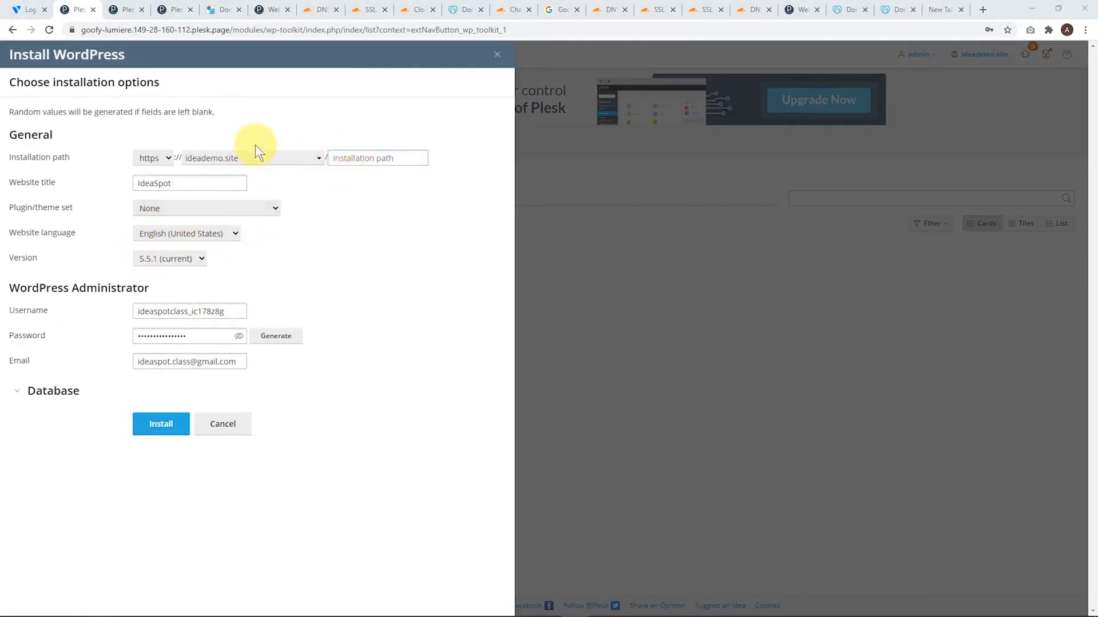
pyautogui.click(364, 157)
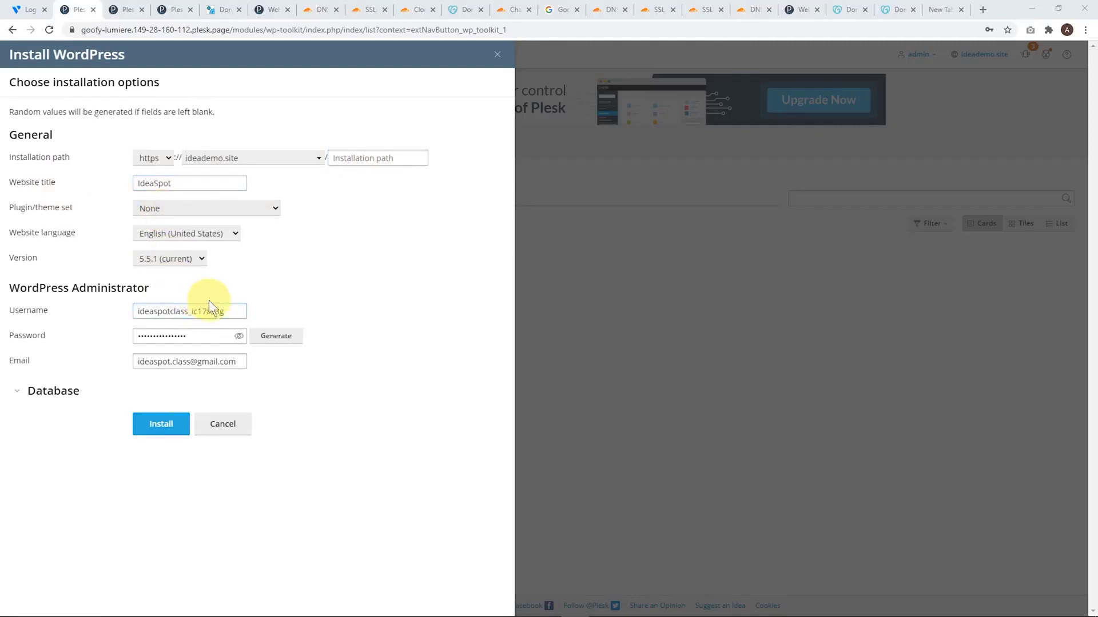
pyautogui.click(239, 339)
pyautogui.click(274, 336)
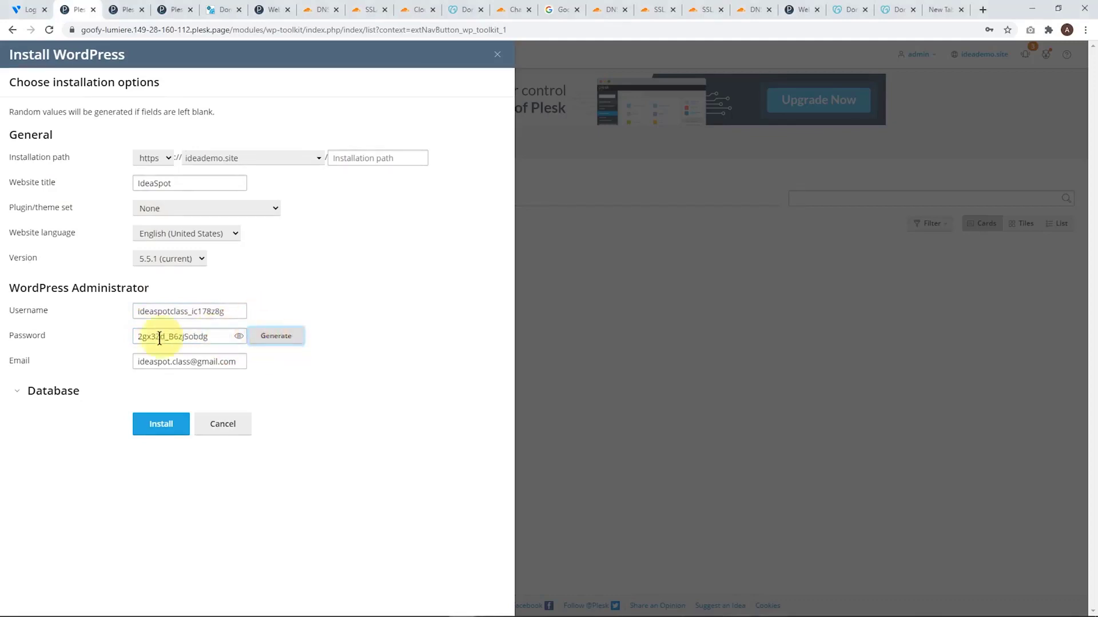
pyautogui.click(239, 336)
pyautogui.click(181, 334)
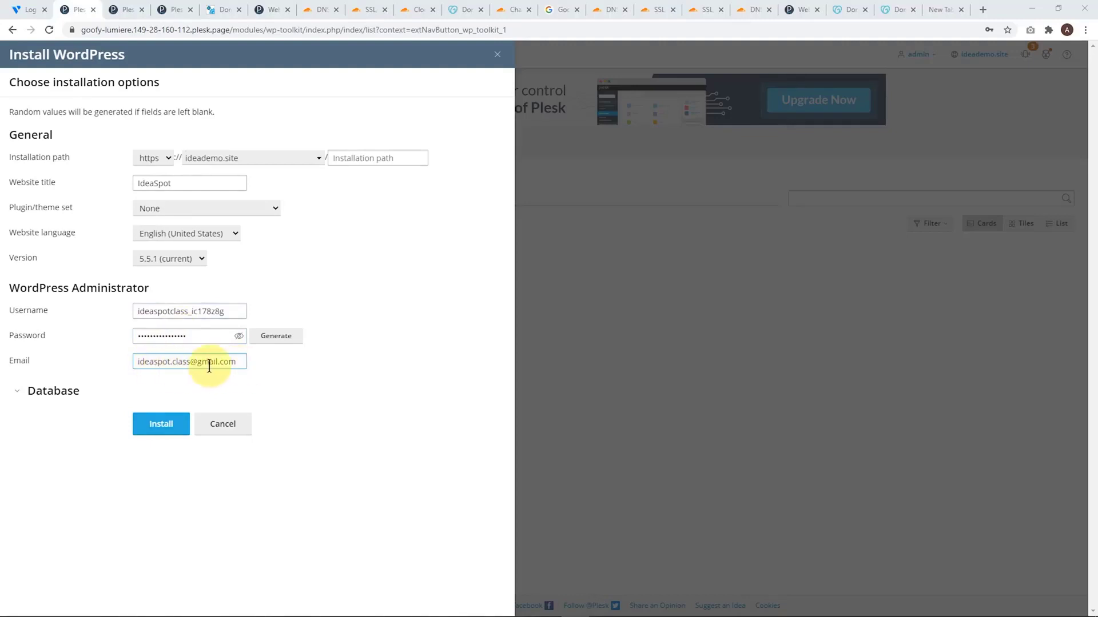
pyautogui.click(160, 428)
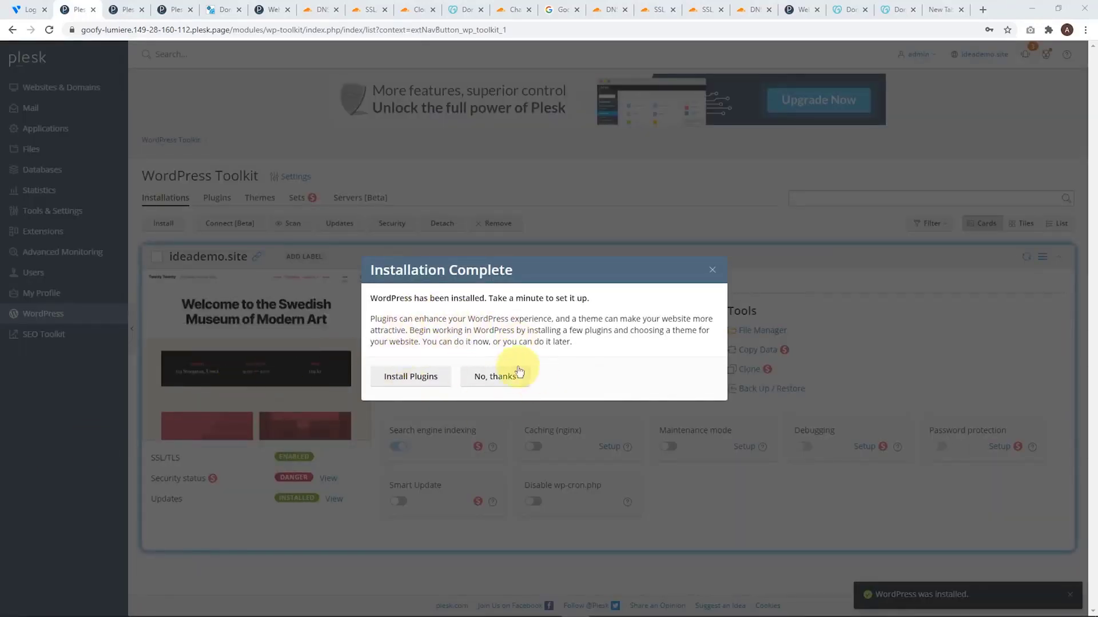
pyautogui.click(518, 374)
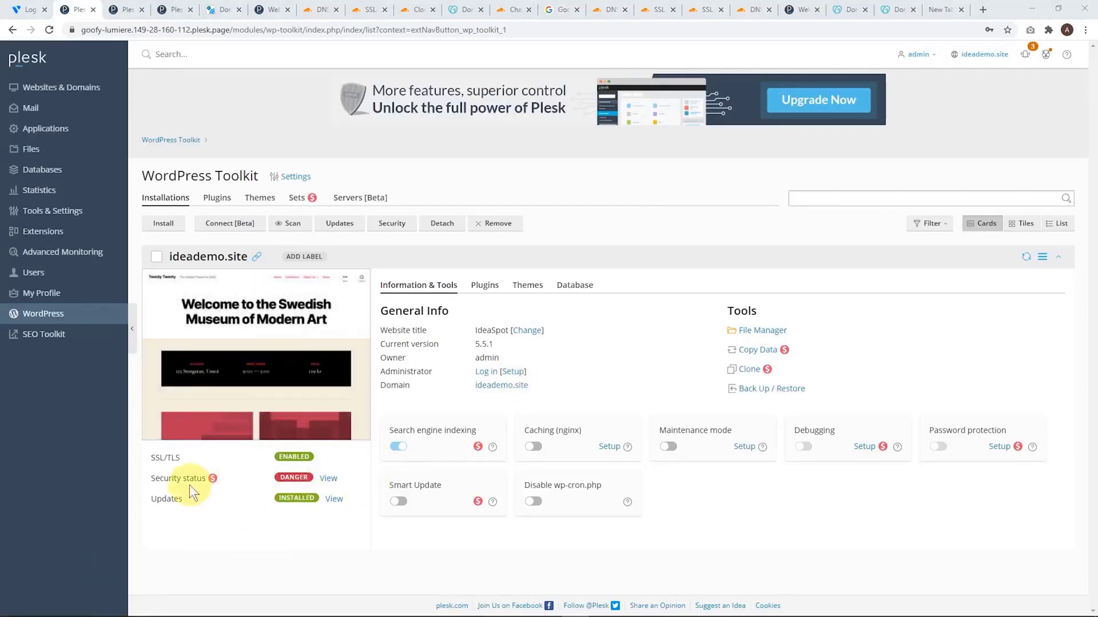
# Run a security check on the ideademo.site WordPress installation and enable nginx caching for it
pyautogui.click(328, 480)
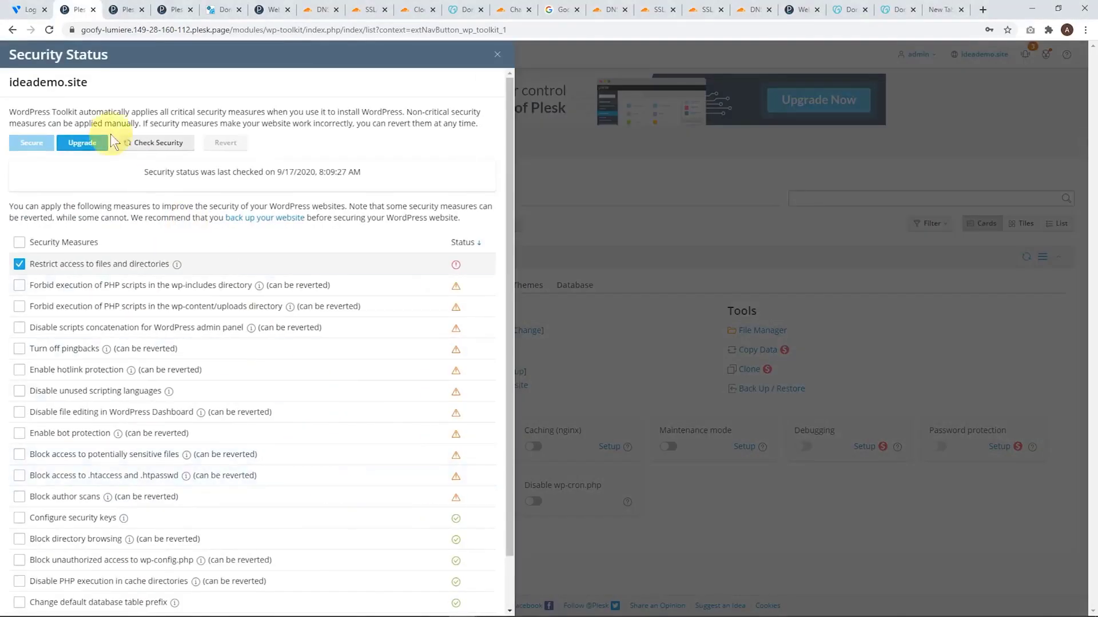
pyautogui.click(141, 144)
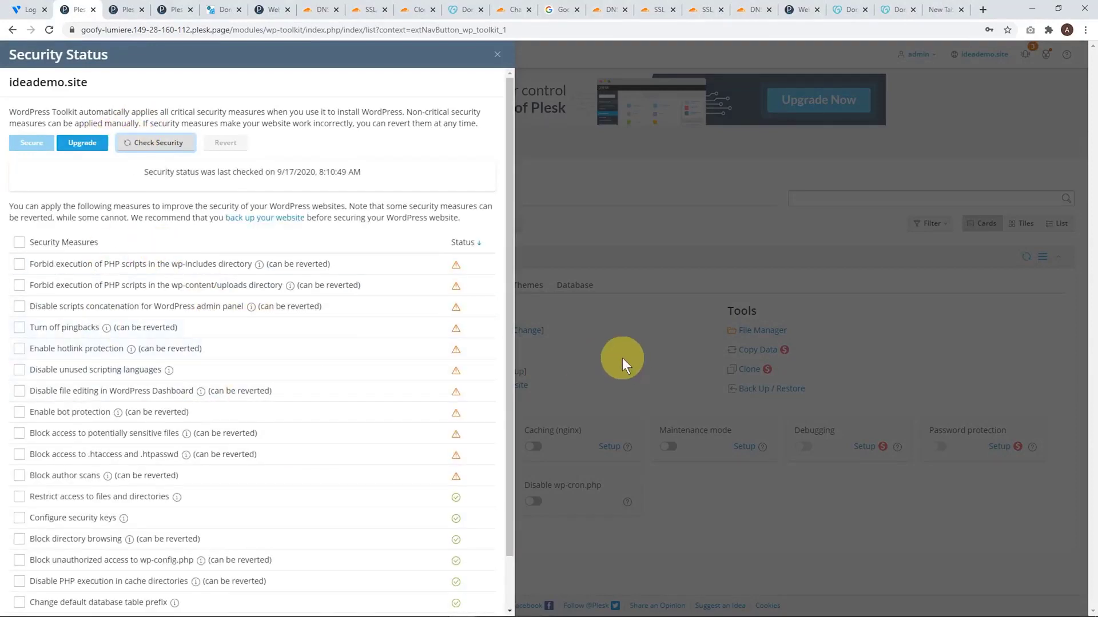
pyautogui.click(505, 59)
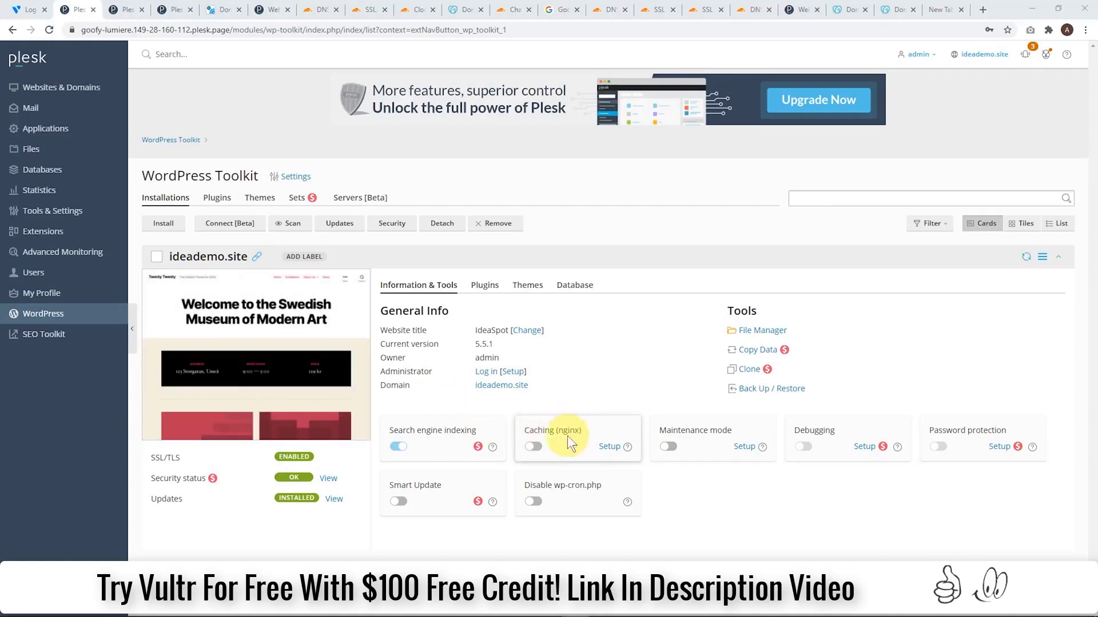
pyautogui.click(534, 447)
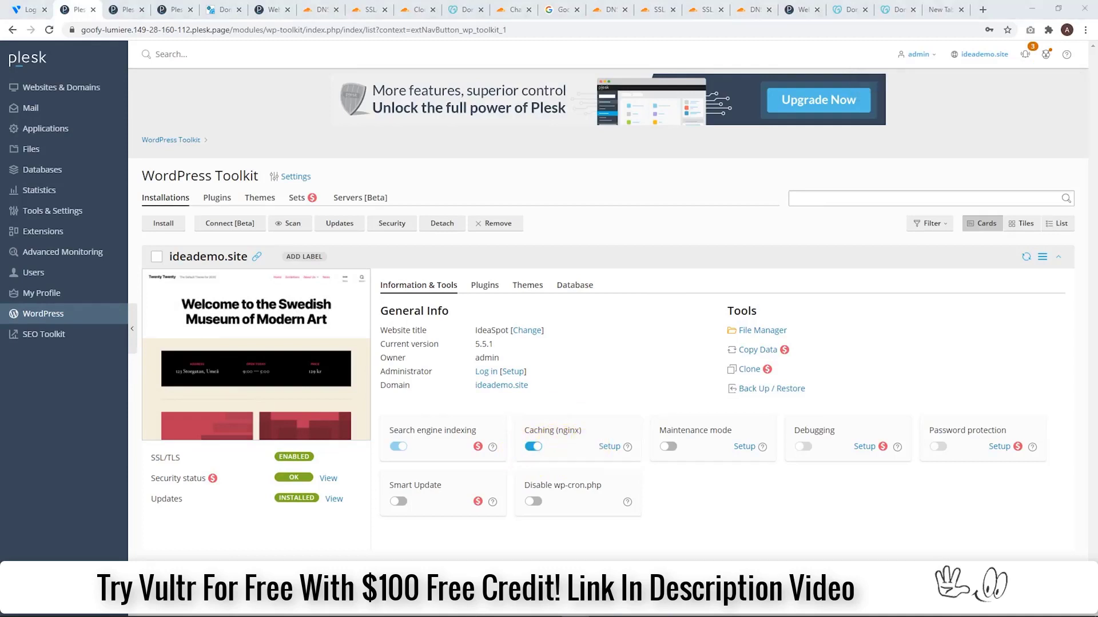
# Open the ideademo.site website in a new browser tab and look over the WordPress homepage
pyautogui.moveTo(285, 312)
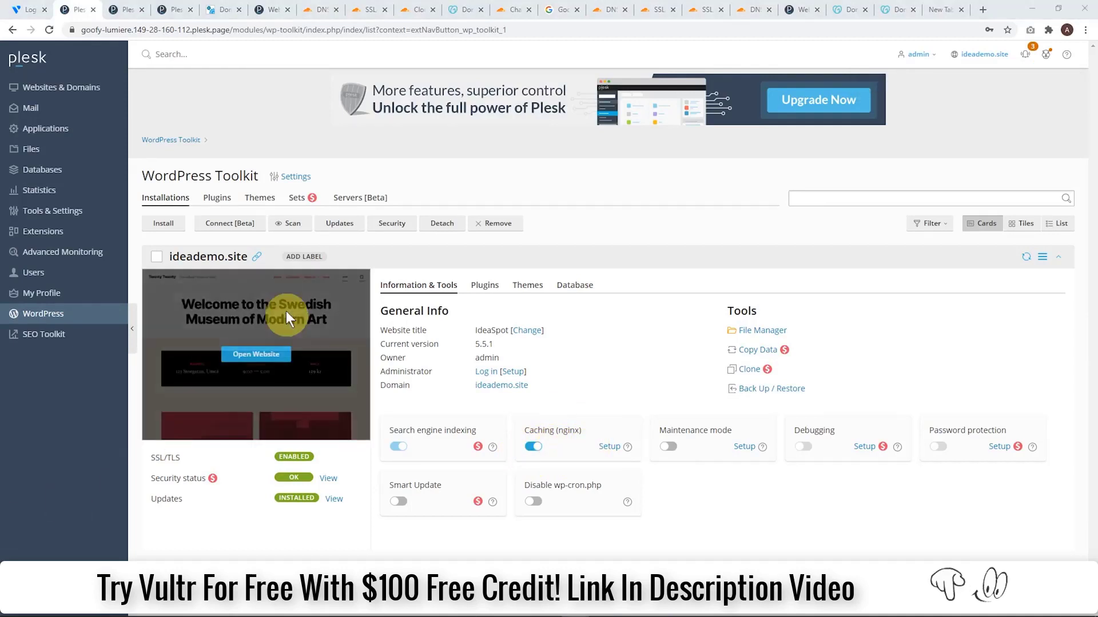
pyautogui.rightClick(256, 258)
pyautogui.click(267, 270)
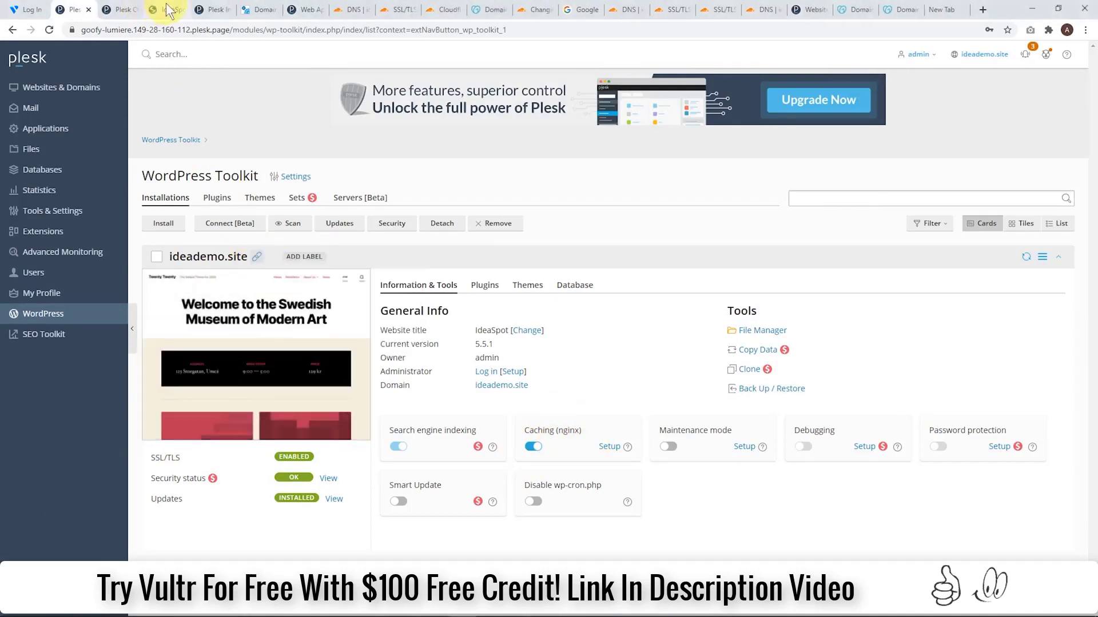
pyautogui.click(166, 7)
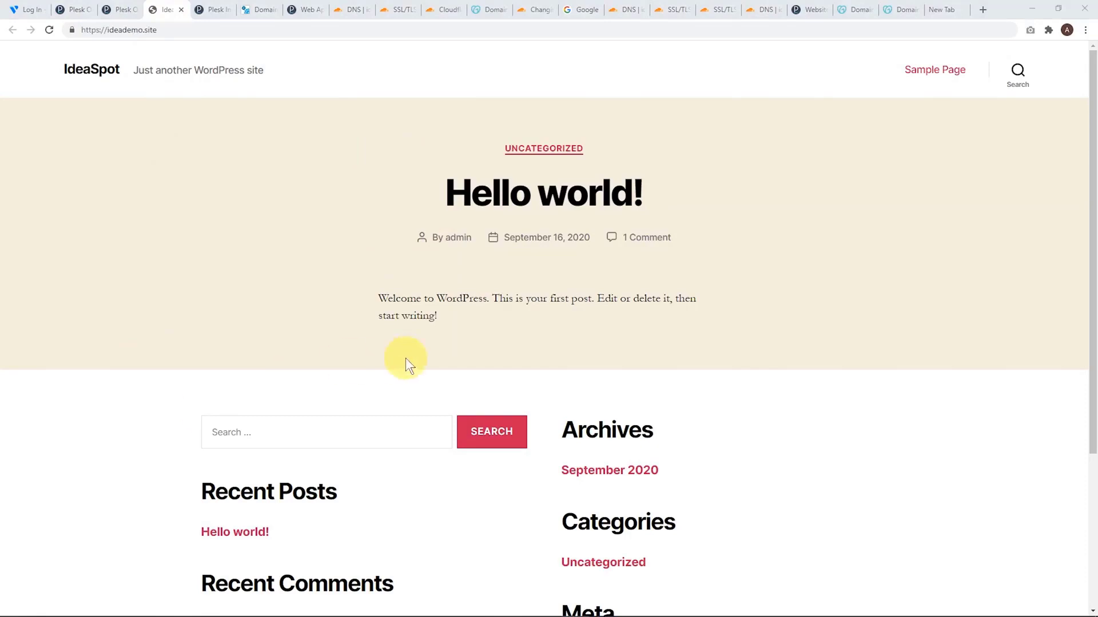
pyautogui.scroll(-2, 406, 358)
pyautogui.scroll(2, 581, 486)
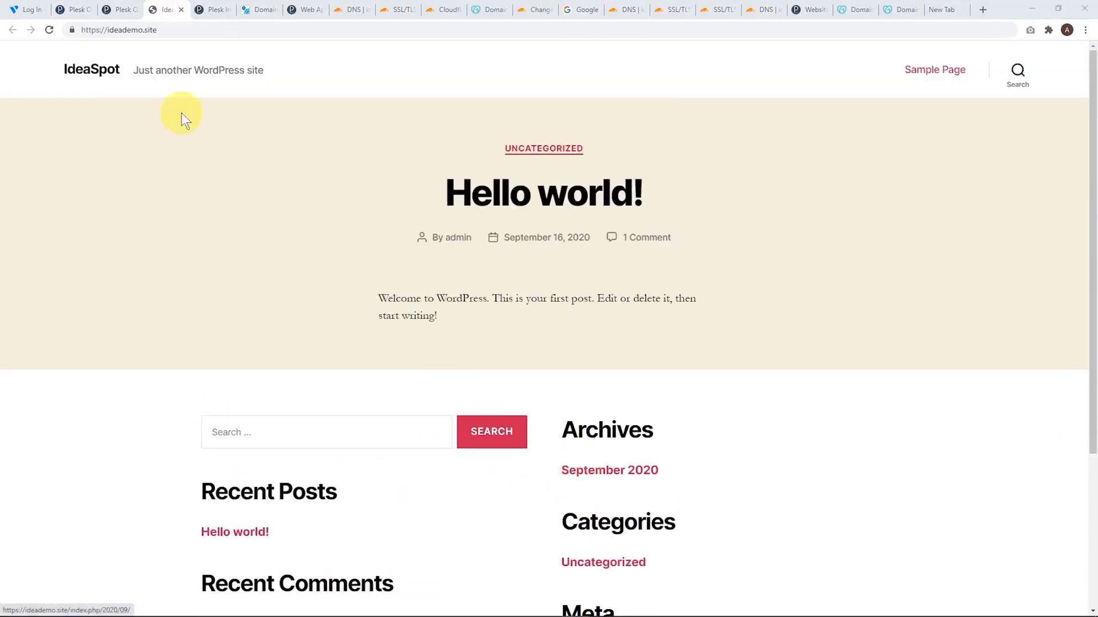
# Go to ideademo.site/wp-admin and log in to WordPress with the administrator's e-mail and password
pyautogui.click(177, 30)
pyautogui.click(177, 29)
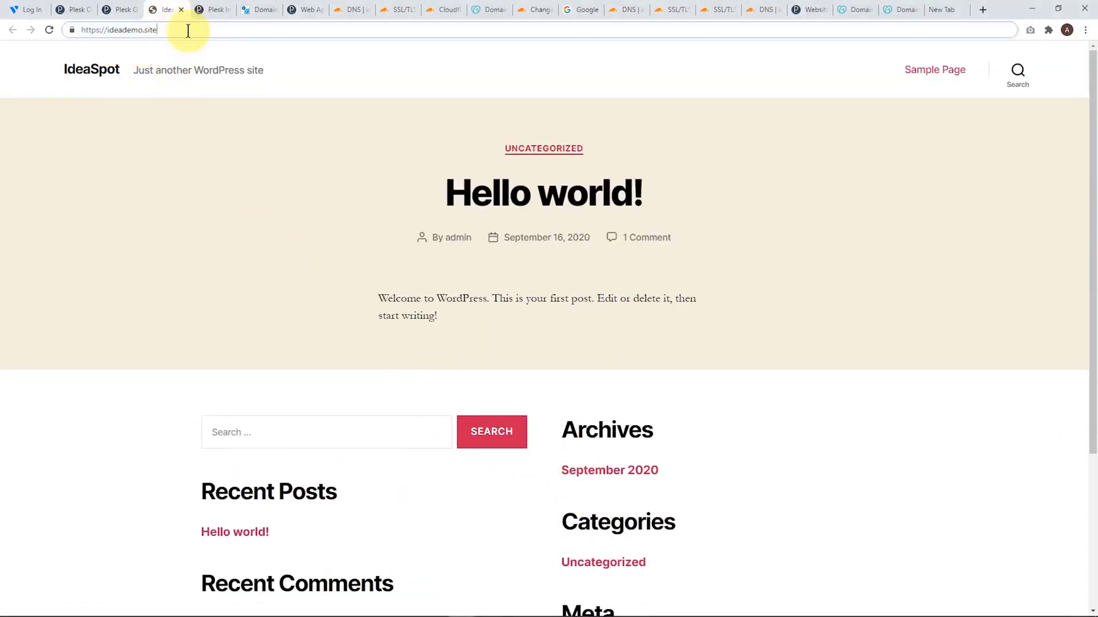
pyautogui.write('/wp-admin')
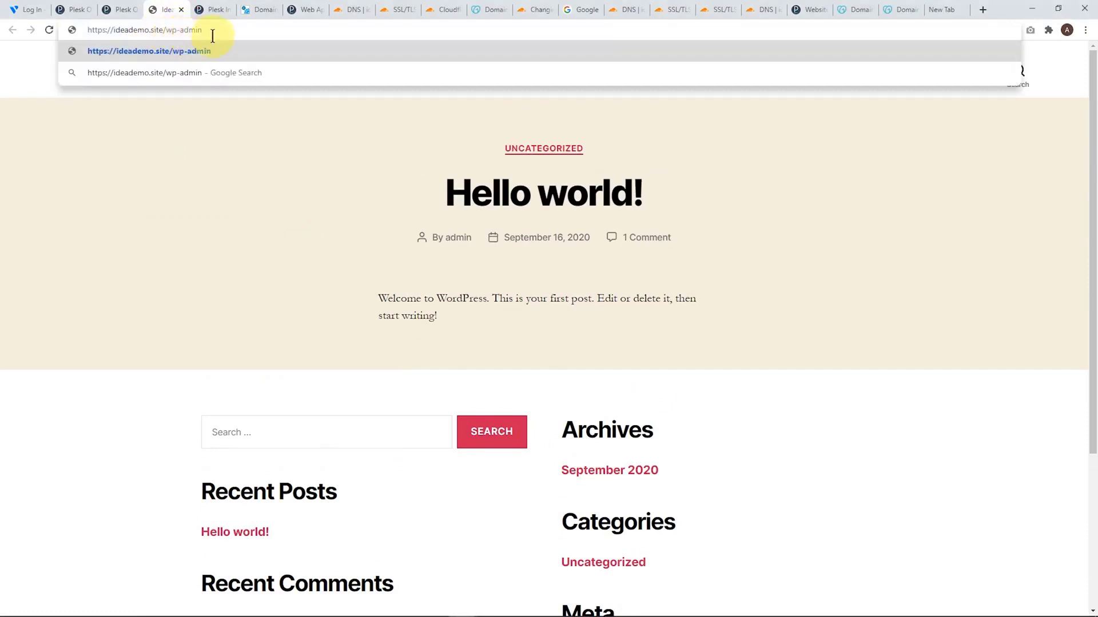
pyautogui.press('Return')
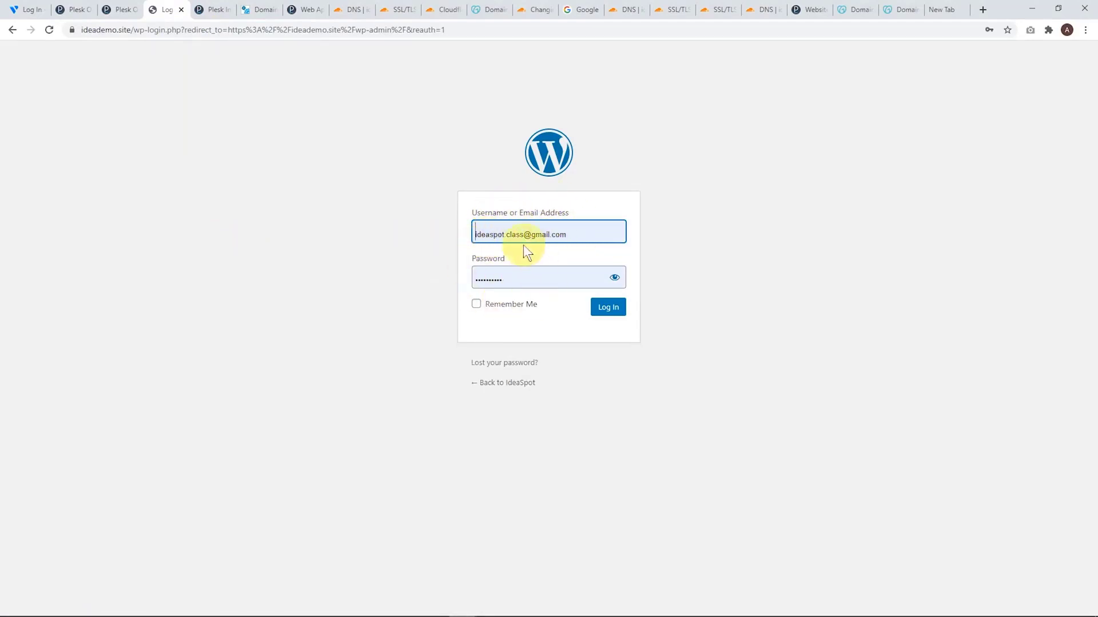
pyautogui.click(515, 232)
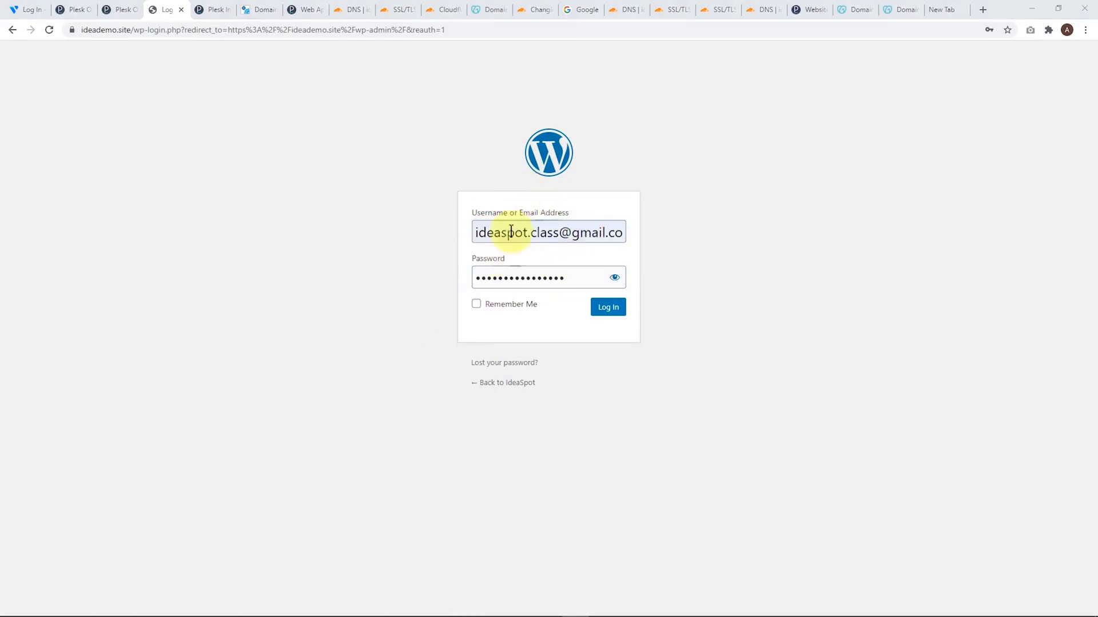
pyautogui.click(593, 309)
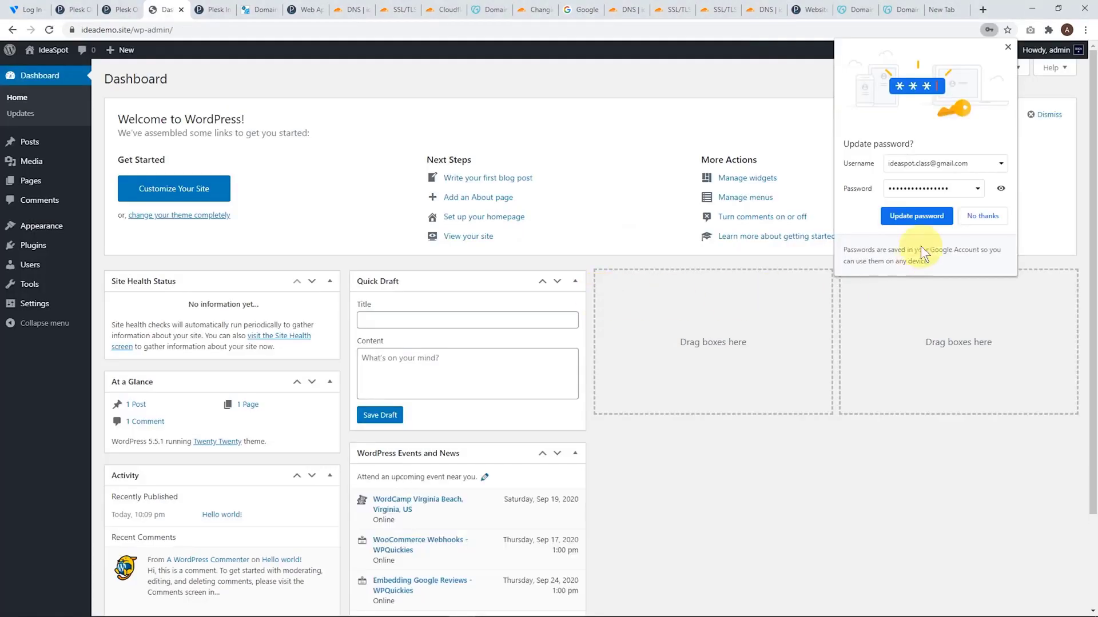
pyautogui.click(914, 218)
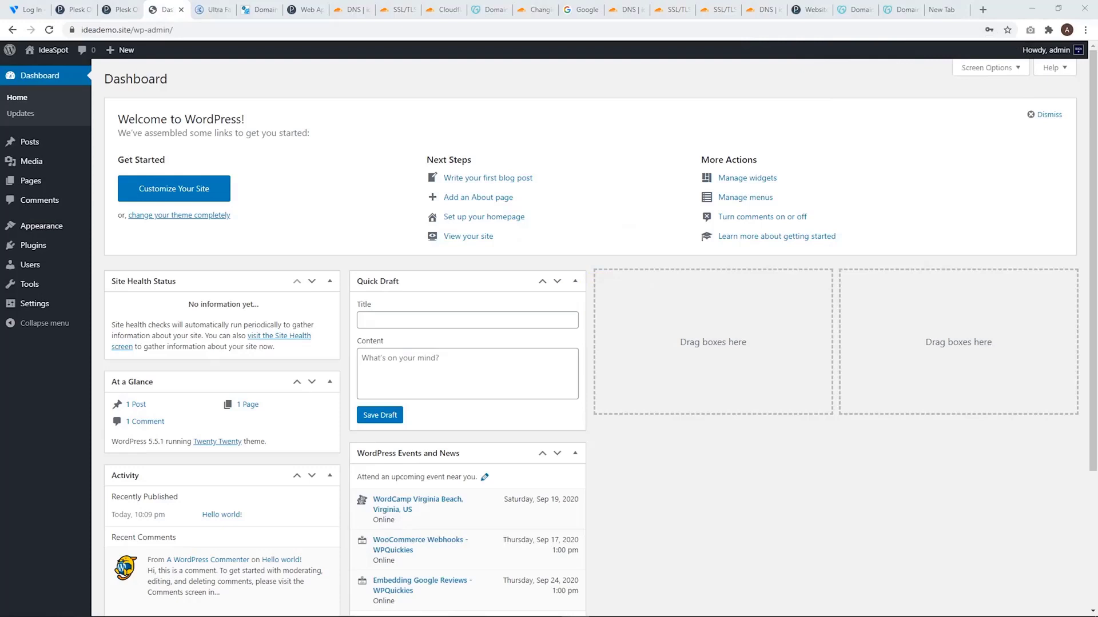
# Open the WordPress theme upload form and download the free Kadence theme from kadence-theme.com
pyautogui.moveTo(58, 233)
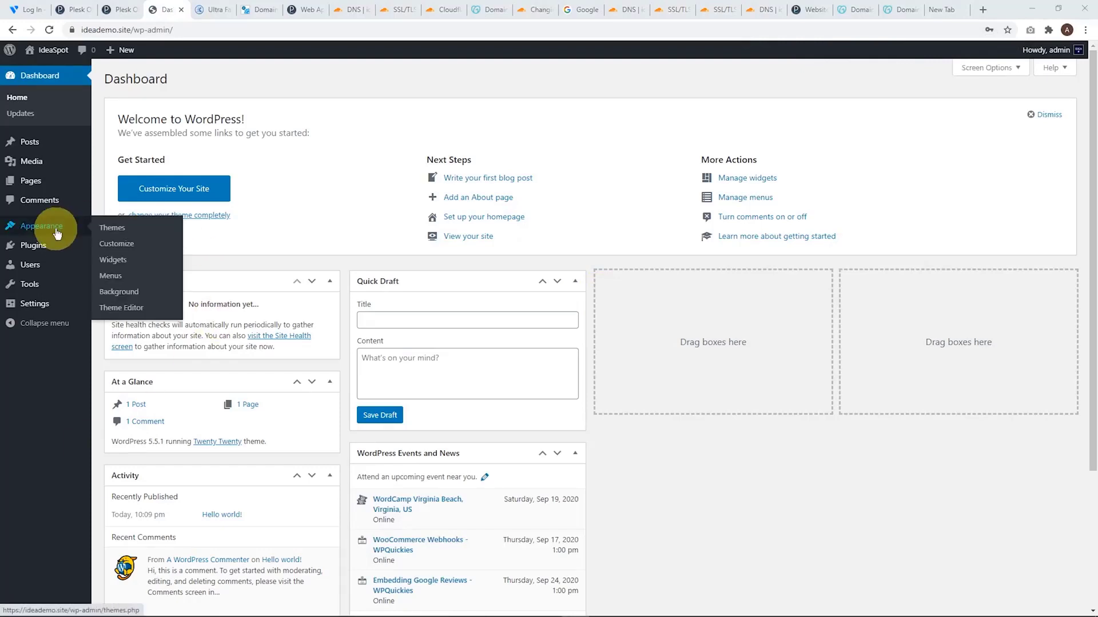
pyautogui.click(102, 229)
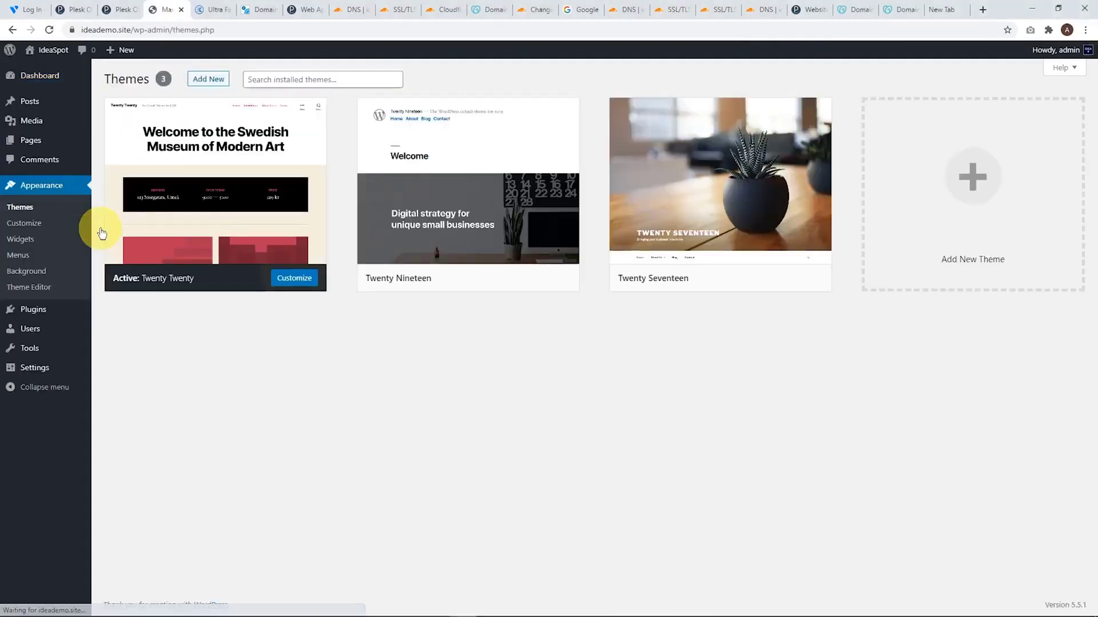
pyautogui.click(210, 81)
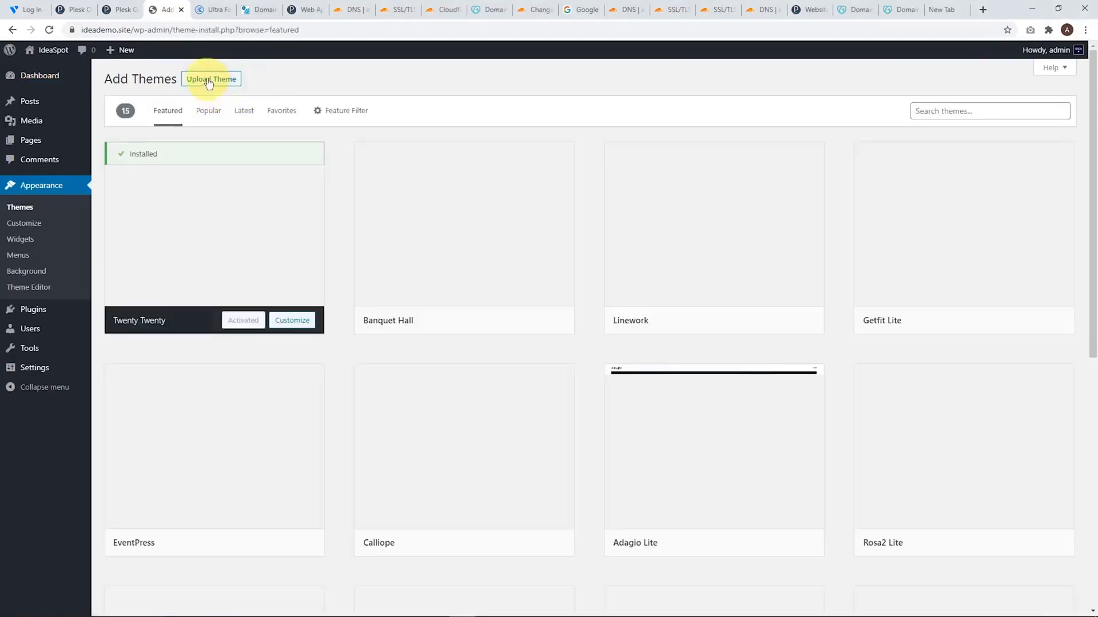
pyautogui.click(209, 83)
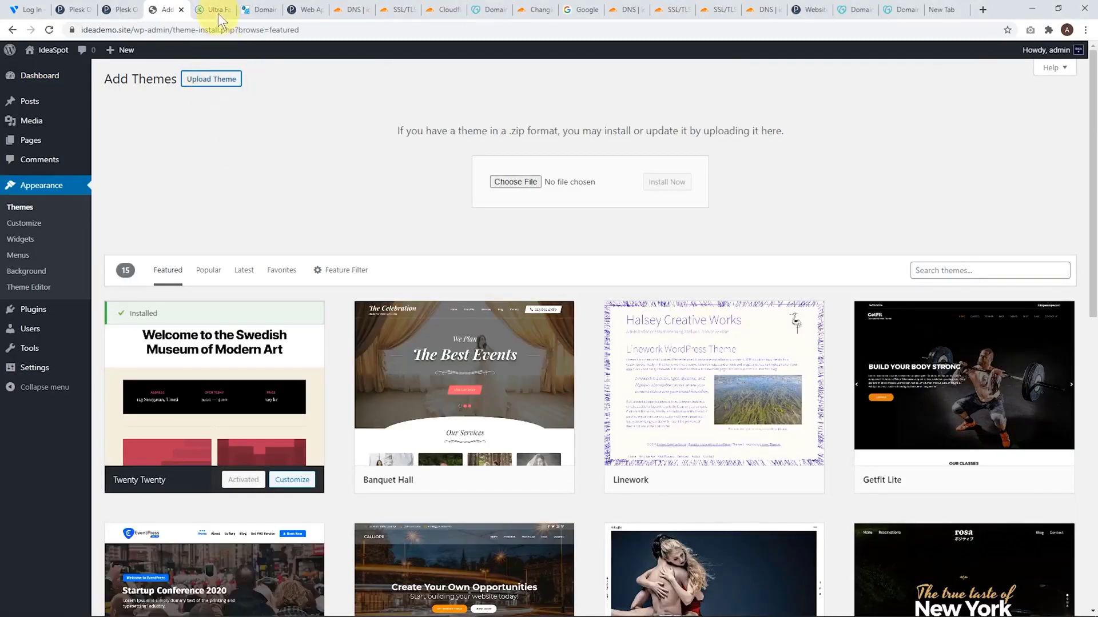
pyautogui.click(212, 9)
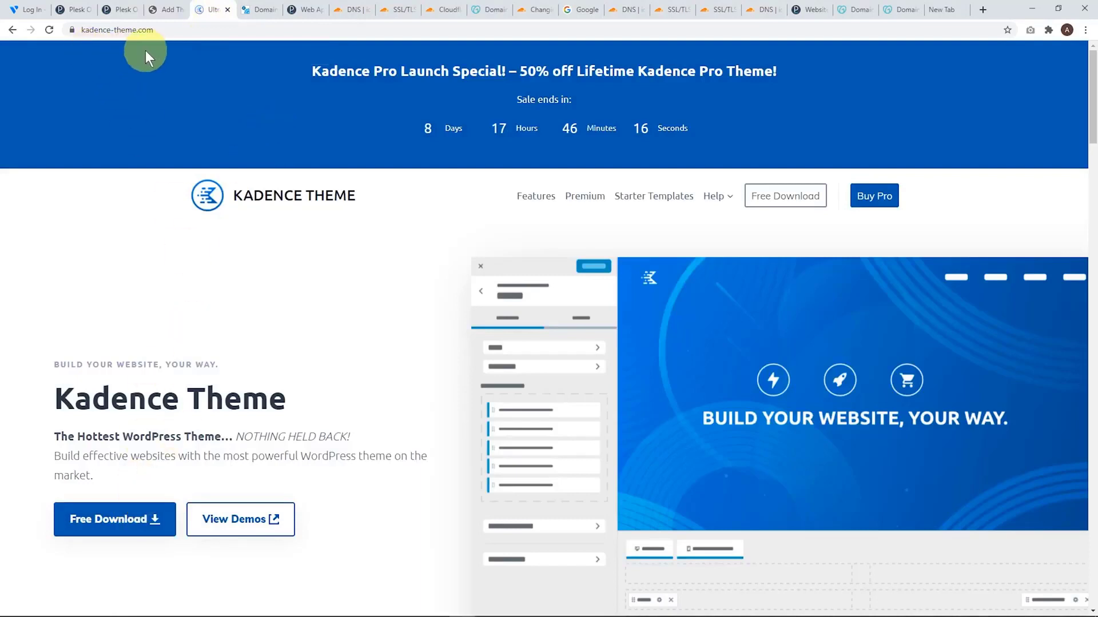
pyautogui.click(125, 521)
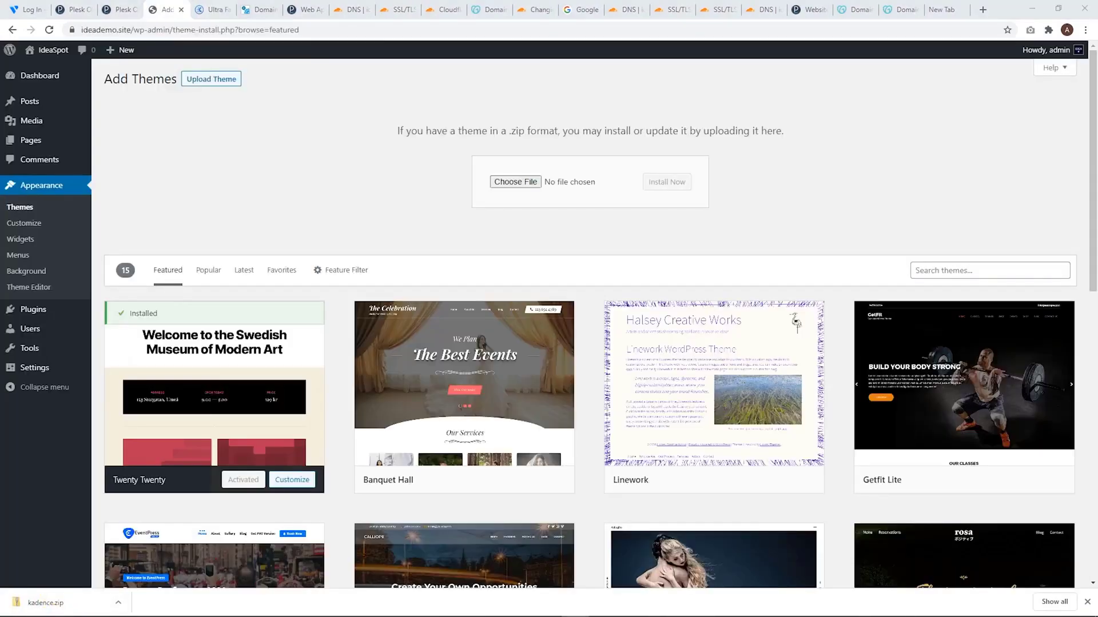
# Upload kadence.zip from the Downloads folder to WordPress, install it and activate the Kadence theme
pyautogui.click(514, 182)
pyautogui.click(79, 108)
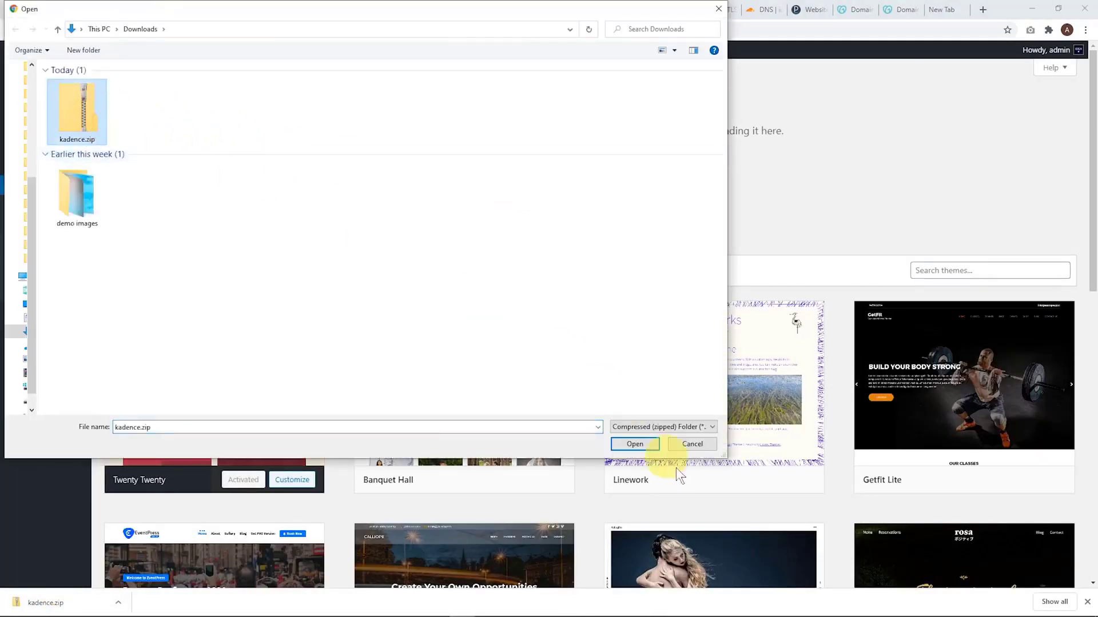
pyautogui.click(633, 445)
pyautogui.click(654, 186)
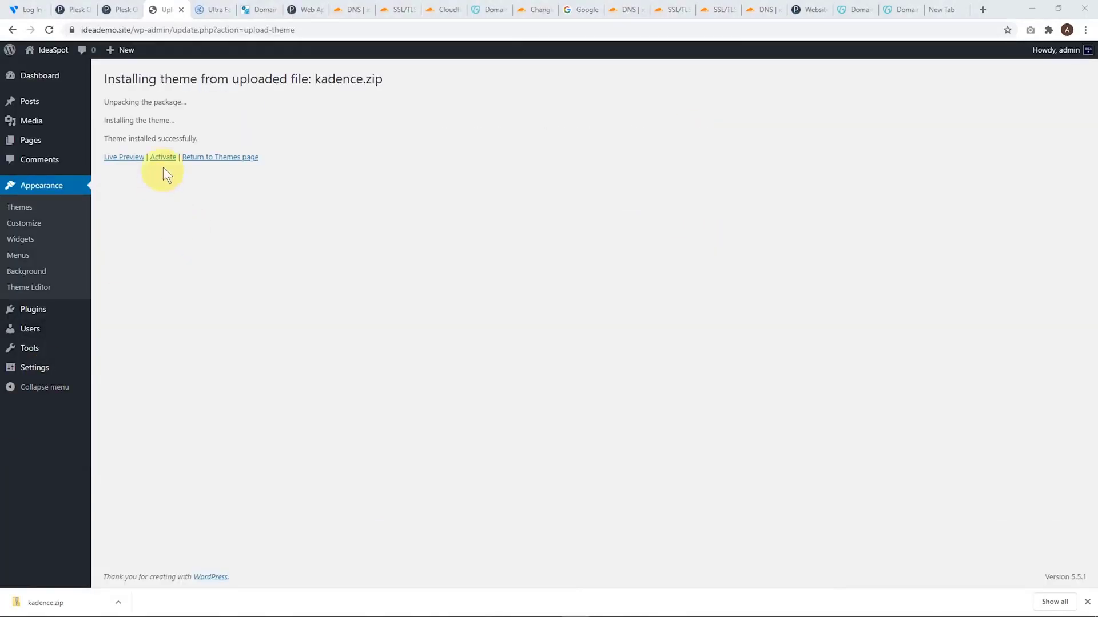
pyautogui.click(163, 157)
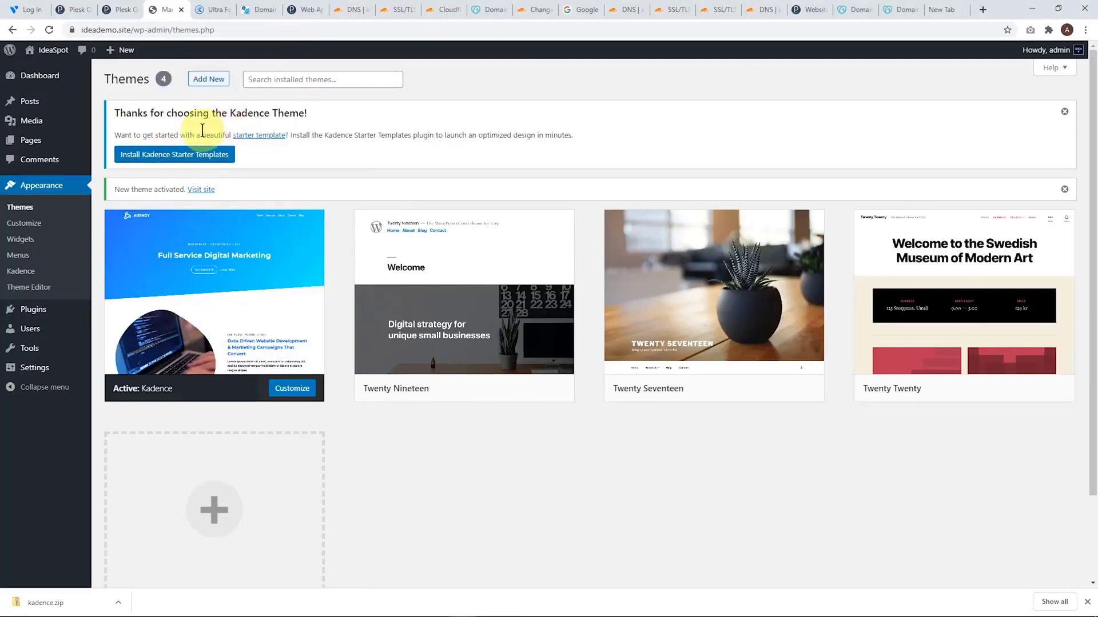
# Install Kadence Starter Templates, import the Agency template with the blue and cyan color scheme, and view the resulting site
pyautogui.click(190, 154)
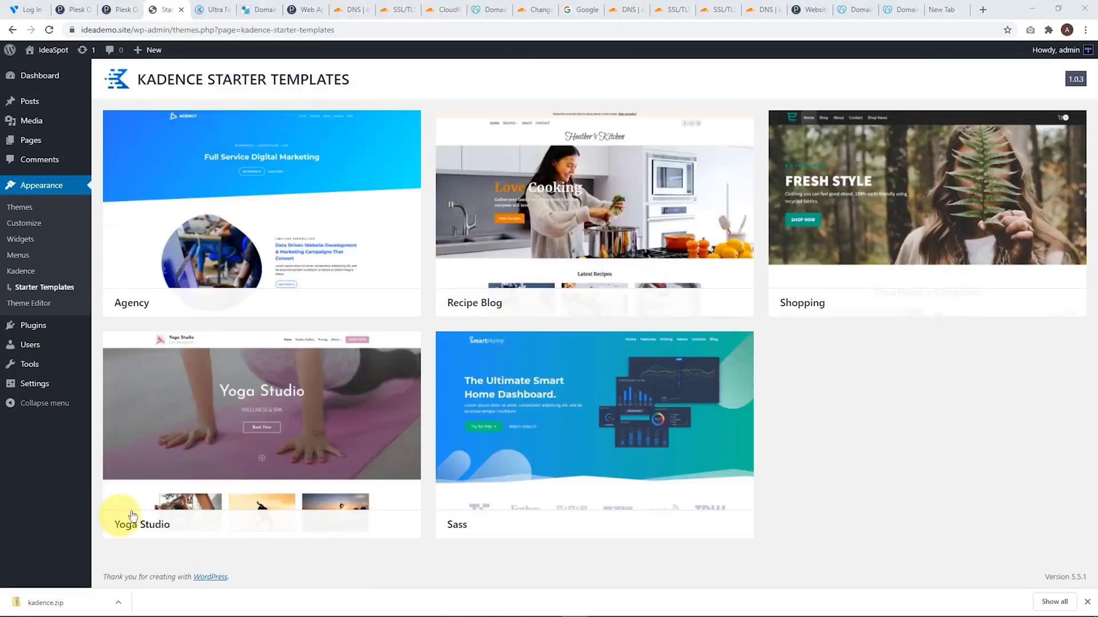
pyautogui.click(253, 208)
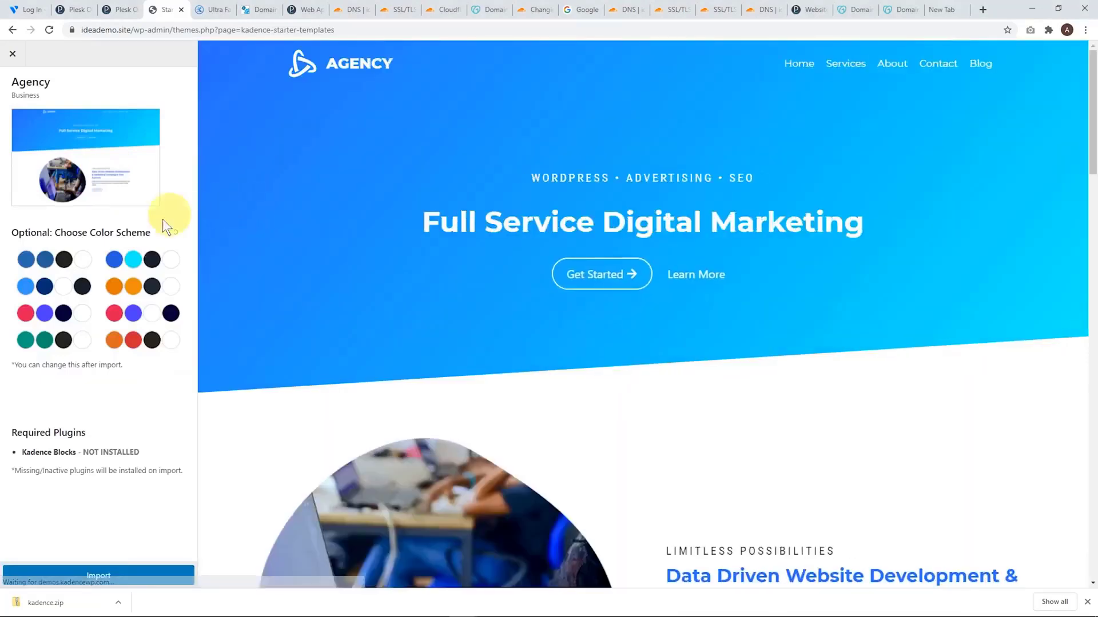
pyautogui.click(152, 258)
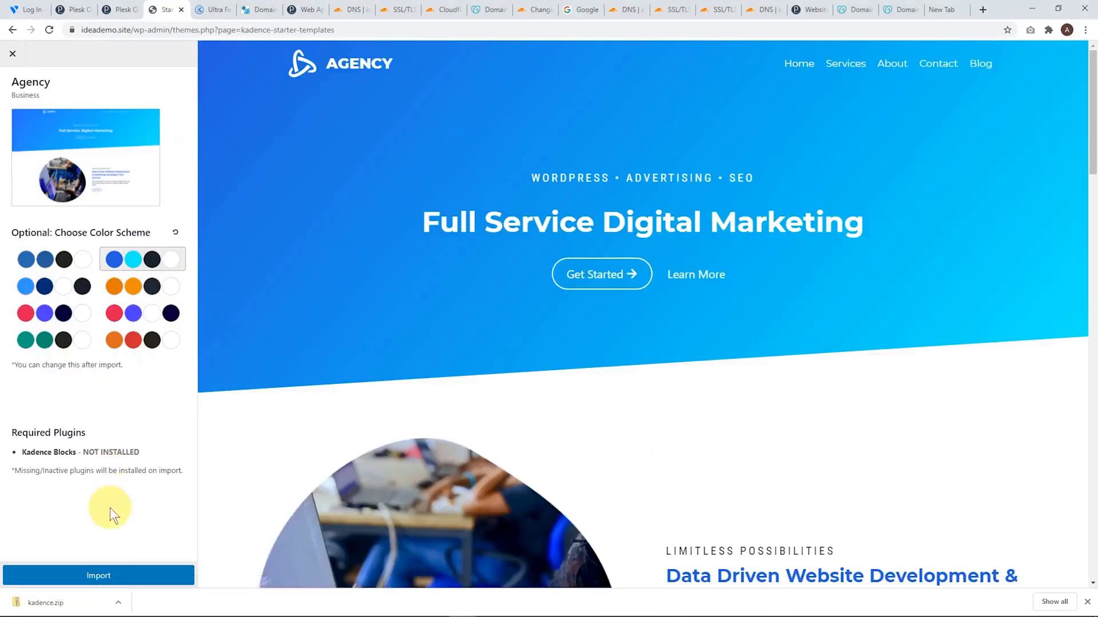
pyautogui.click(99, 572)
pyautogui.click(456, 391)
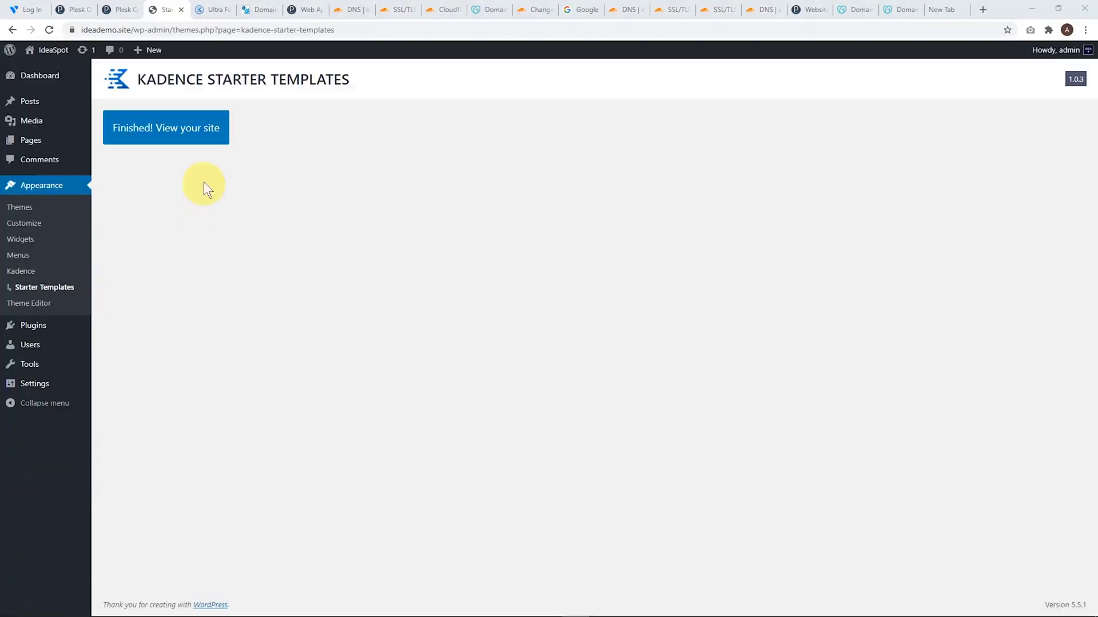
pyautogui.click(152, 132)
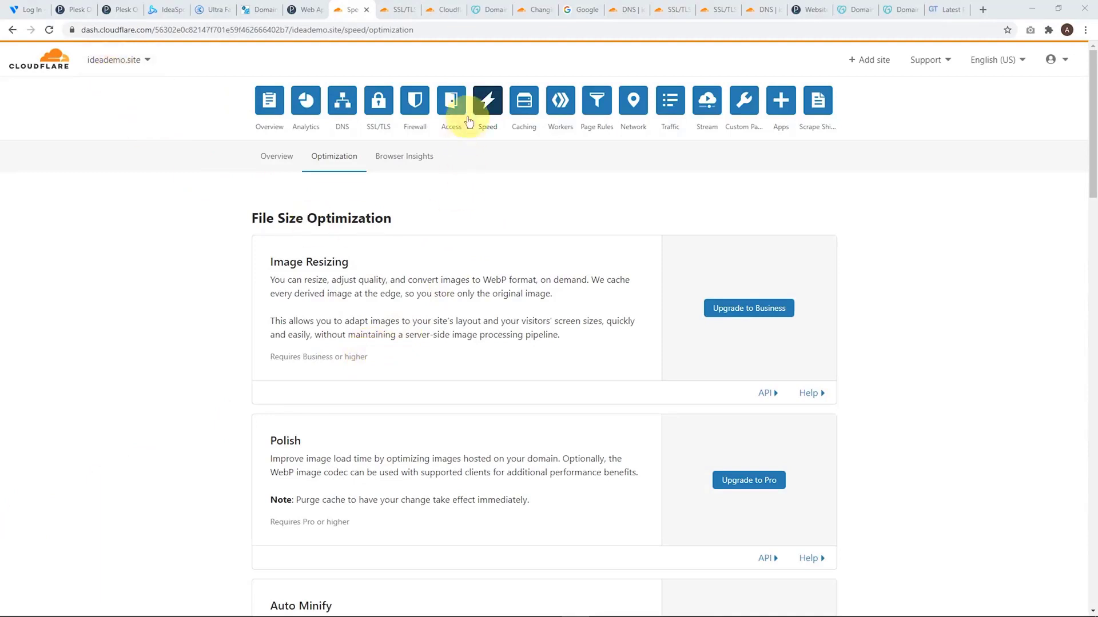
# Enable Auto Minify for JavaScript, CSS and HTML in Cloudflare's speed optimization settings for ideademo.site
pyautogui.scroll(-5, 572, 200)
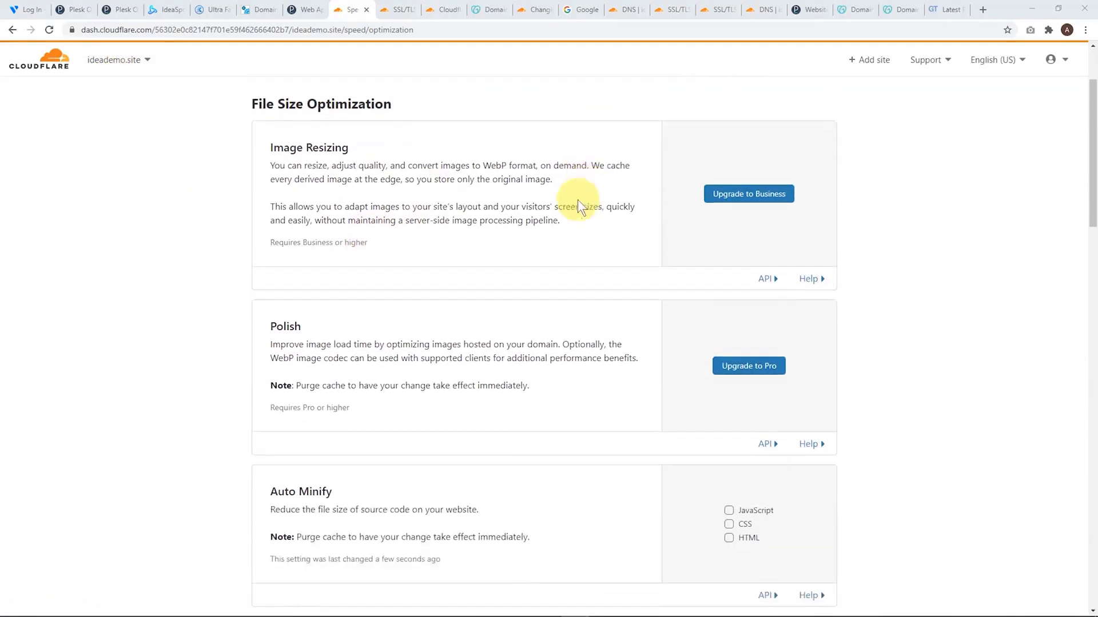
pyautogui.click(741, 341)
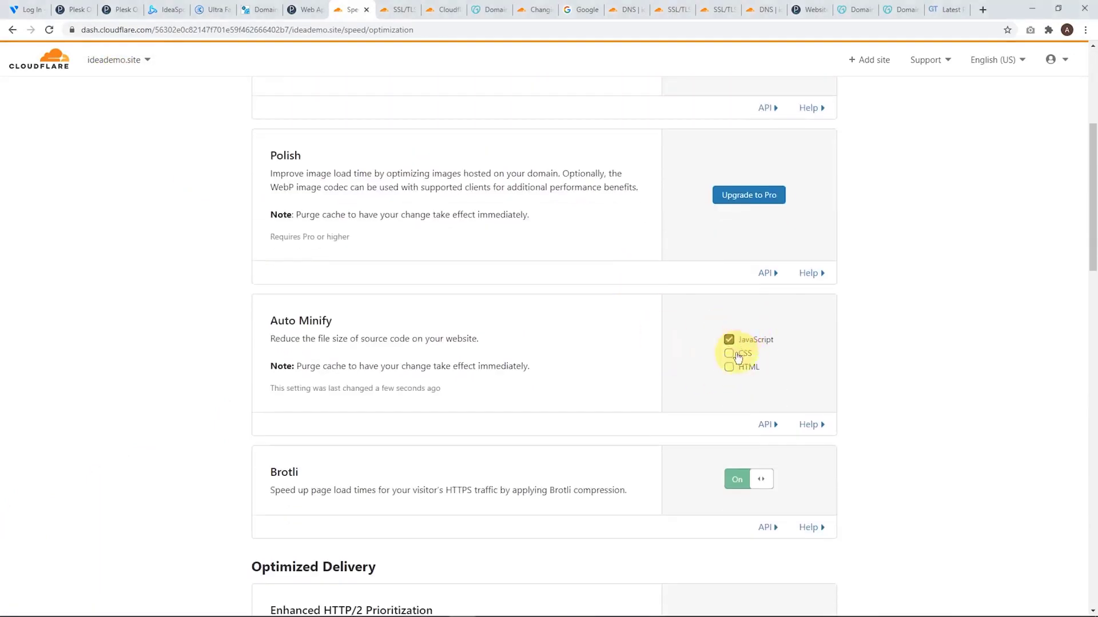
pyautogui.click(732, 353)
pyautogui.click(733, 367)
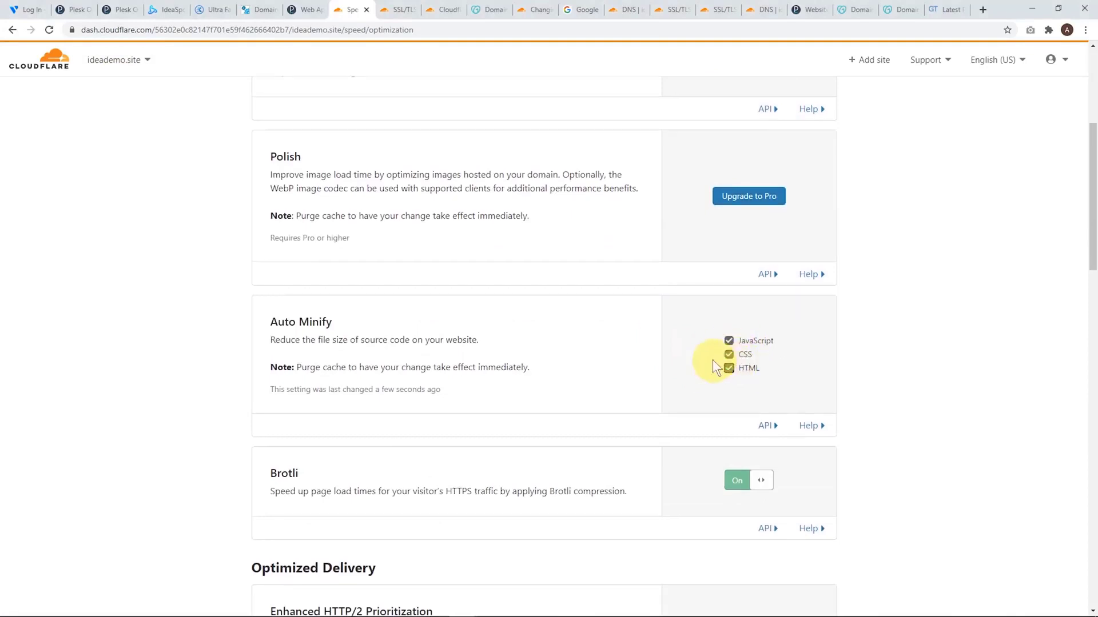
# Turn on Rocket Loader for ideademo.site in Cloudflare's optimization settings
pyautogui.scroll(-5, 710, 357)
pyautogui.scroll(-6, 672, 343)
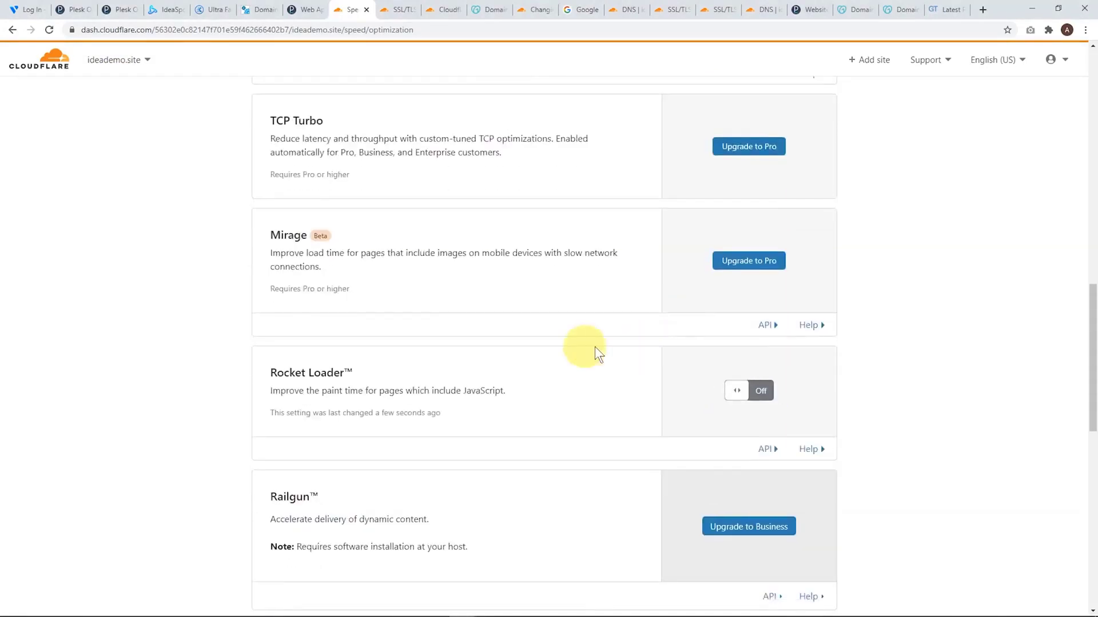
pyautogui.click(746, 390)
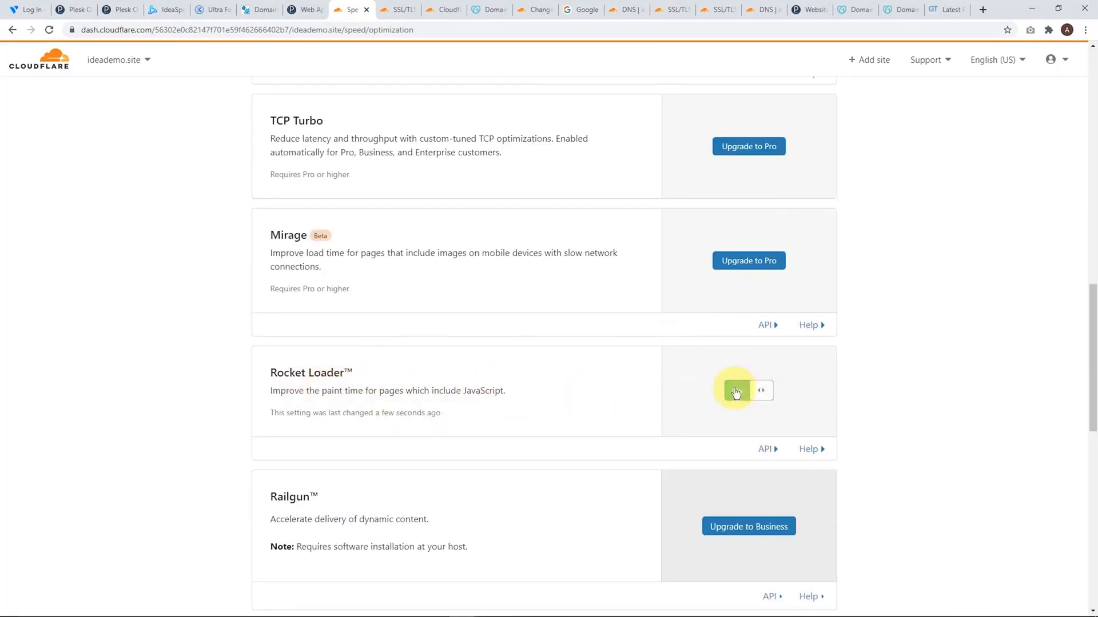
pyautogui.scroll(-3, 584, 384)
pyautogui.scroll(-3, 595, 374)
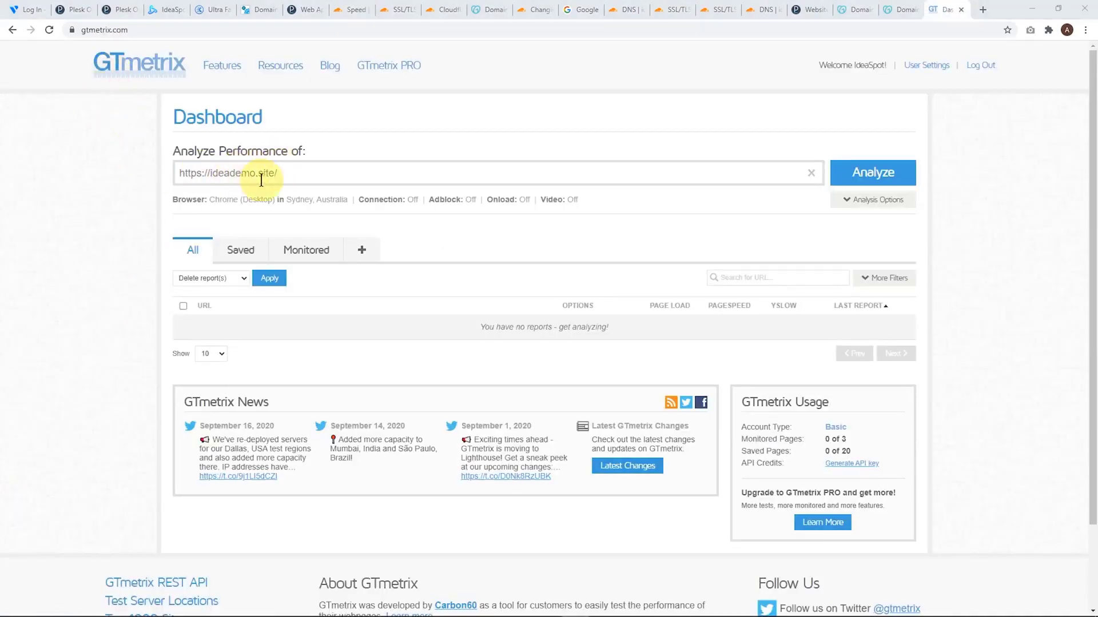
pyautogui.click(868, 186)
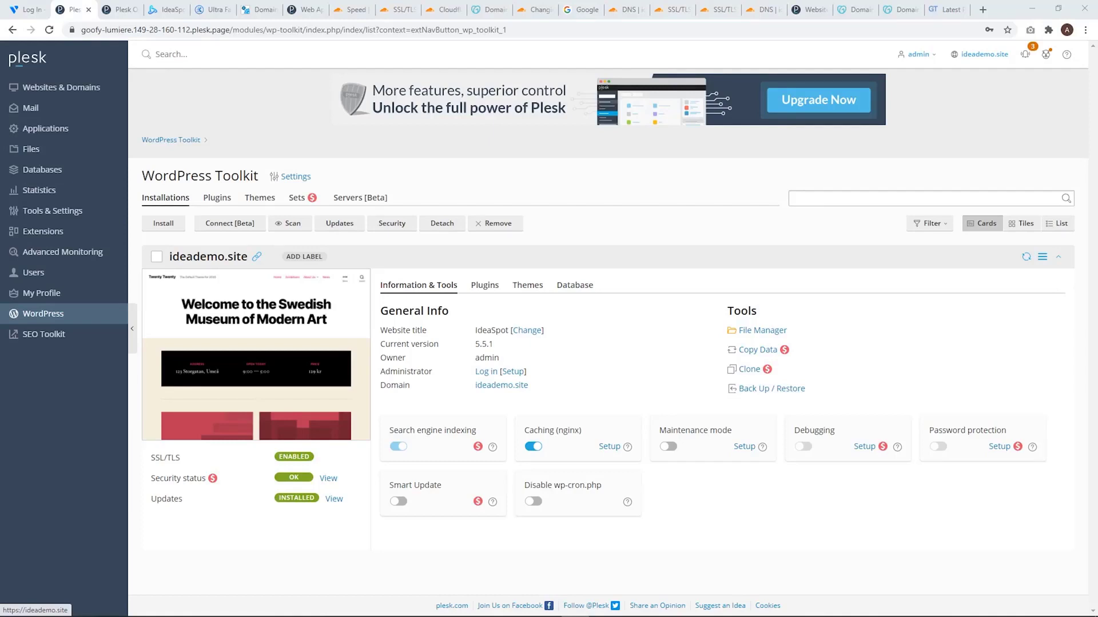
# Return to Plesk, accept the ImunifyAV license agreement and scan ideademo.site for malware
pyautogui.click(34, 60)
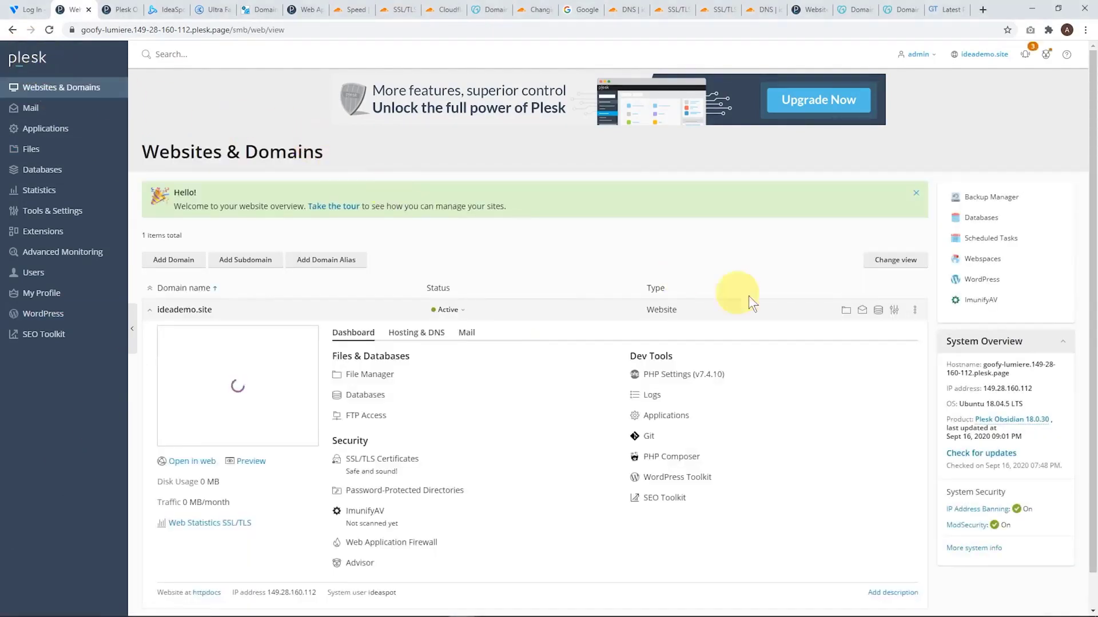
pyautogui.click(979, 301)
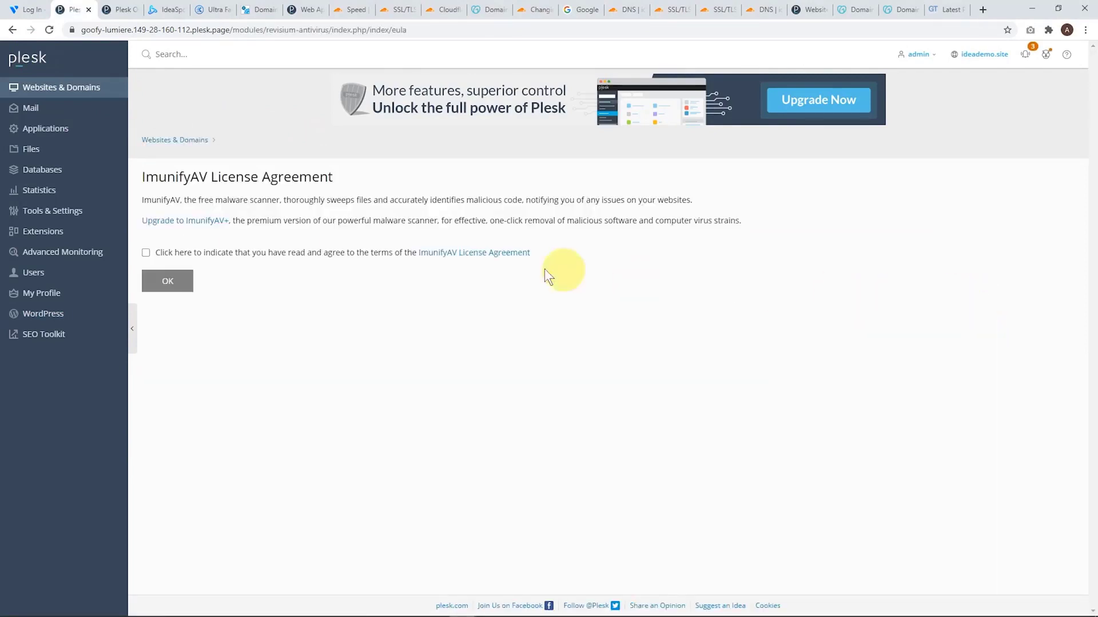
pyautogui.click(146, 253)
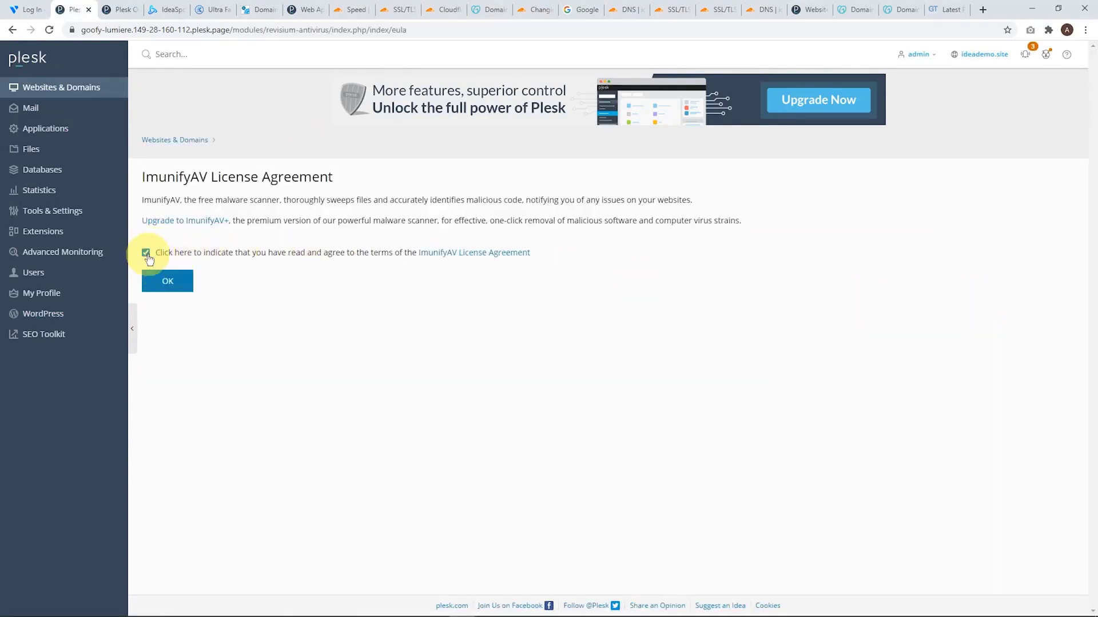
pyautogui.click(167, 281)
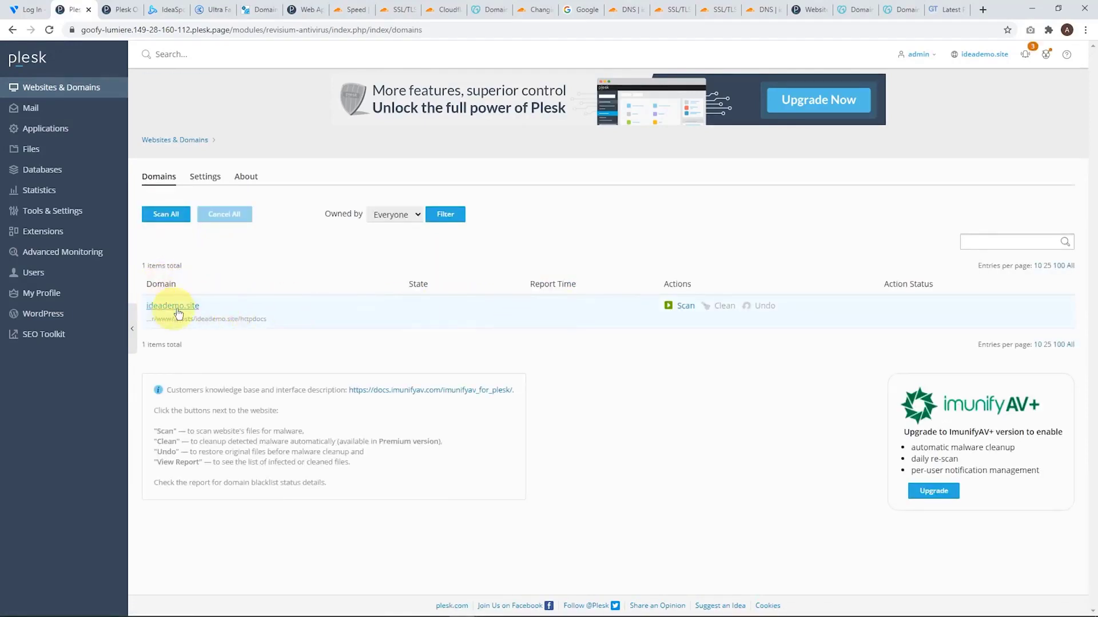
pyautogui.click(683, 306)
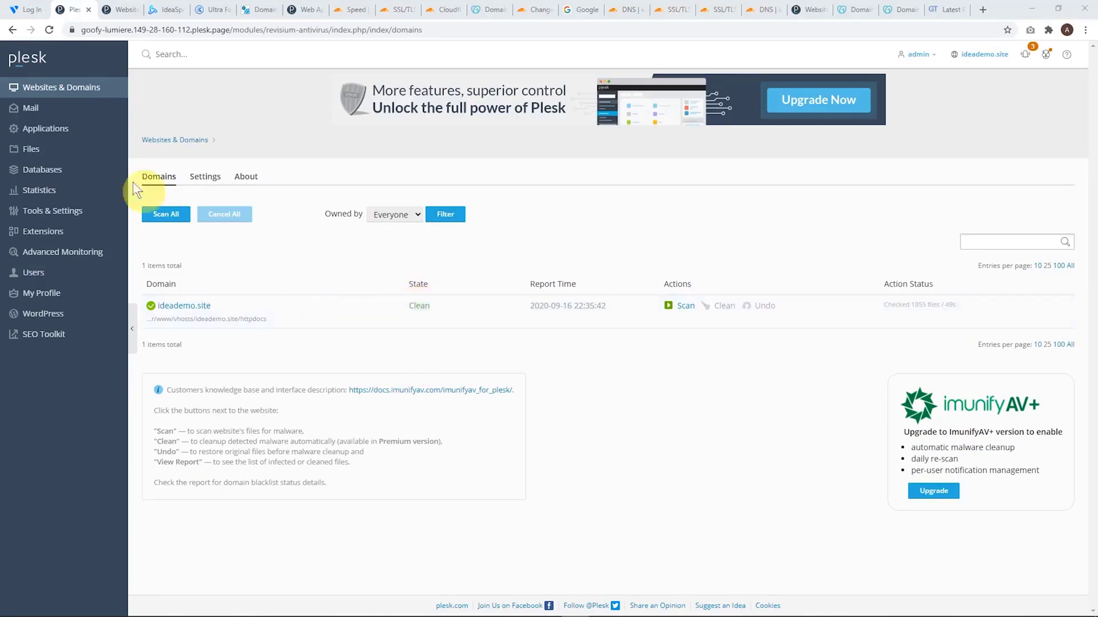
# Create a full backup of the subscription in Plesk's Backup Manager, including mail, user files and databases
pyautogui.click(30, 61)
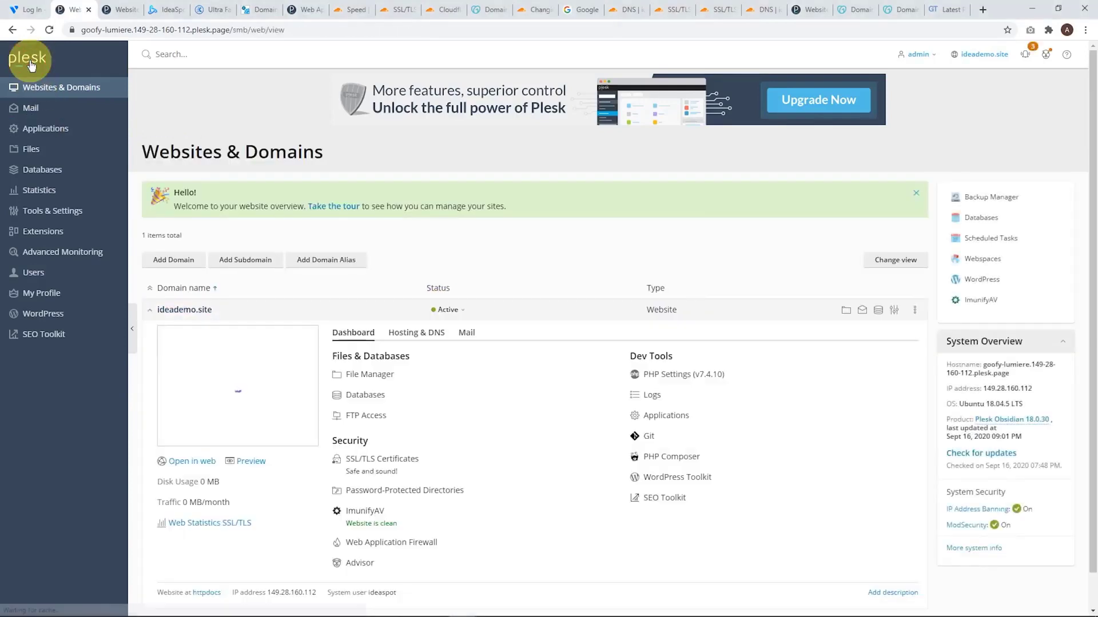
pyautogui.click(975, 200)
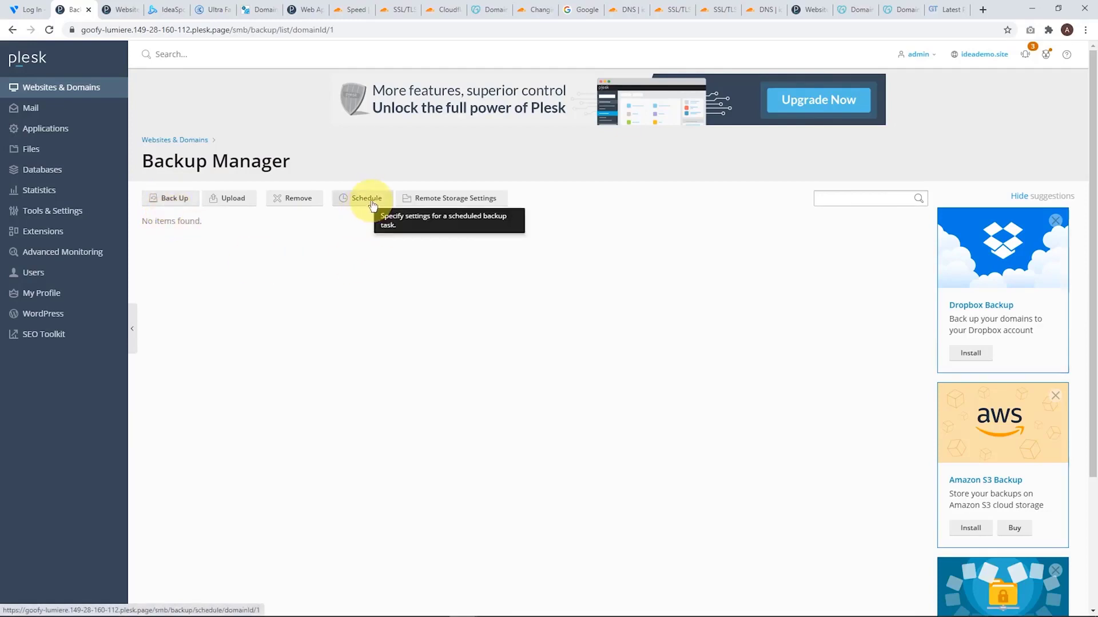
pyautogui.click(162, 198)
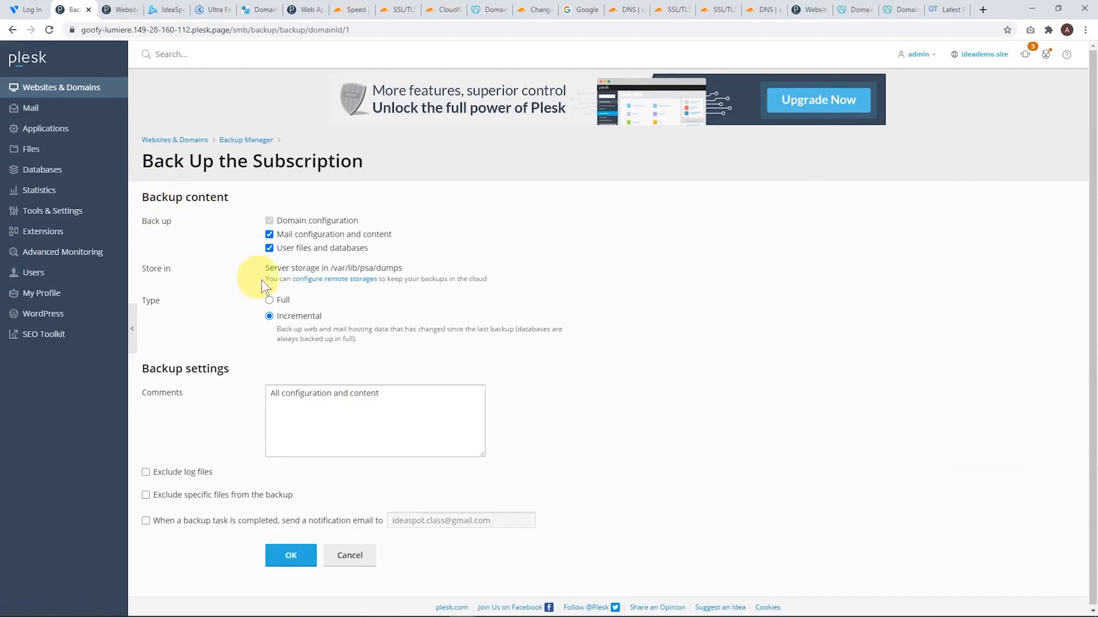
pyautogui.click(270, 302)
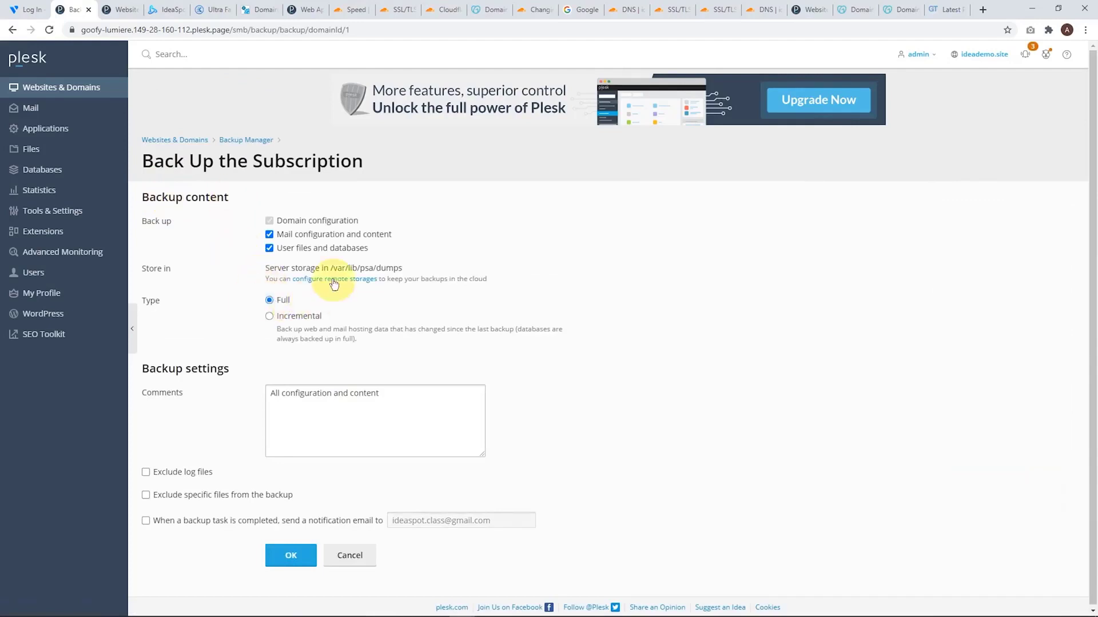
pyautogui.click(292, 558)
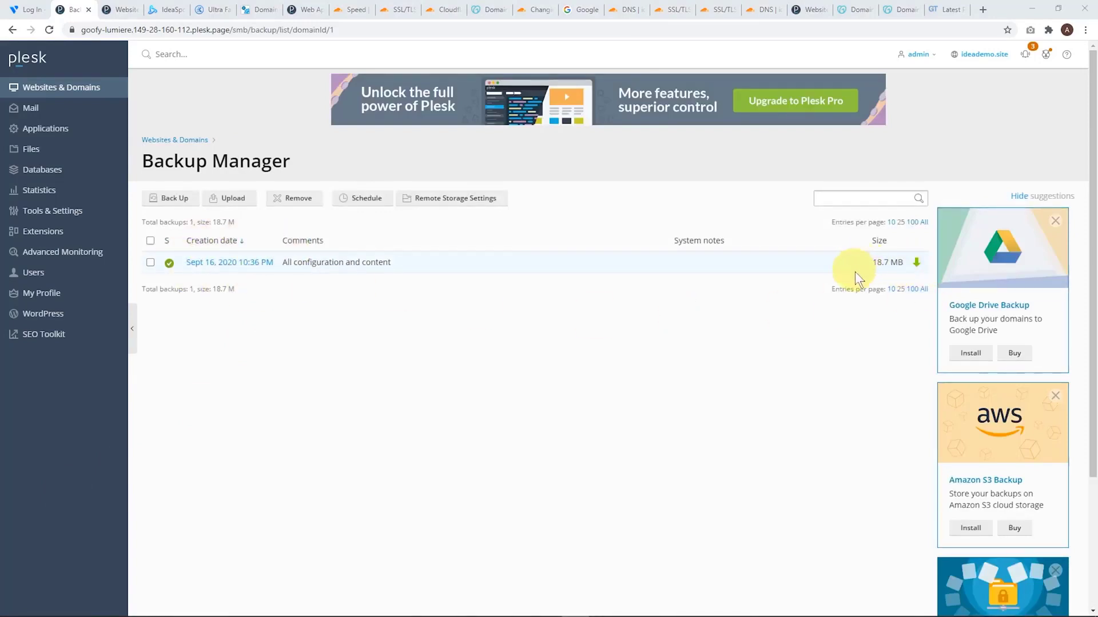
# Download the newly created backup file with password protection, filling in and repeating the backup password
pyautogui.click(915, 267)
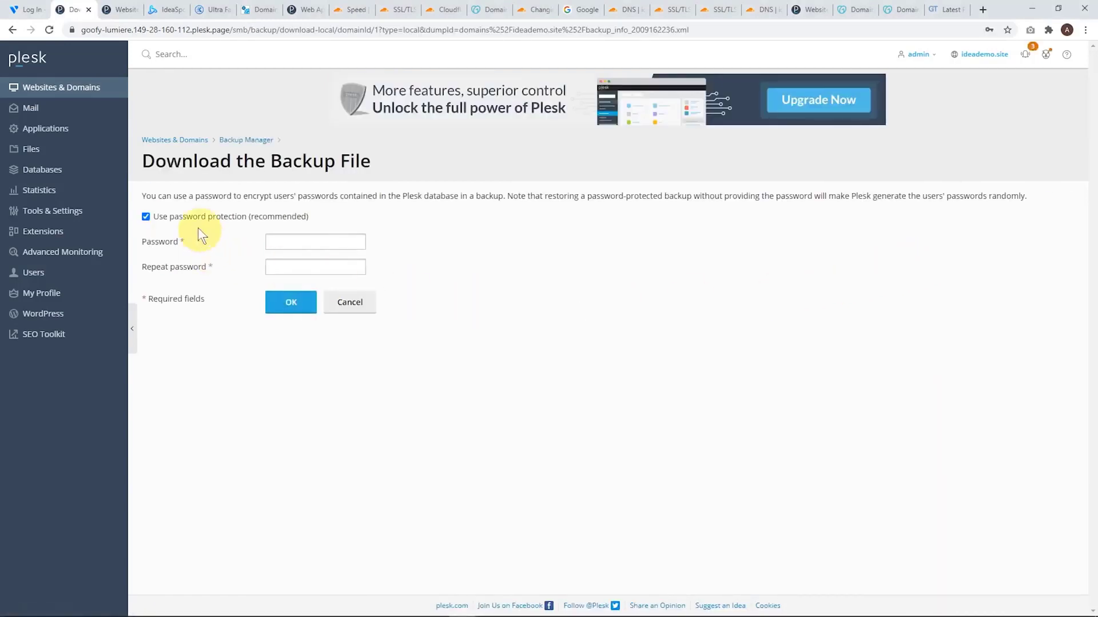
pyautogui.click(303, 242)
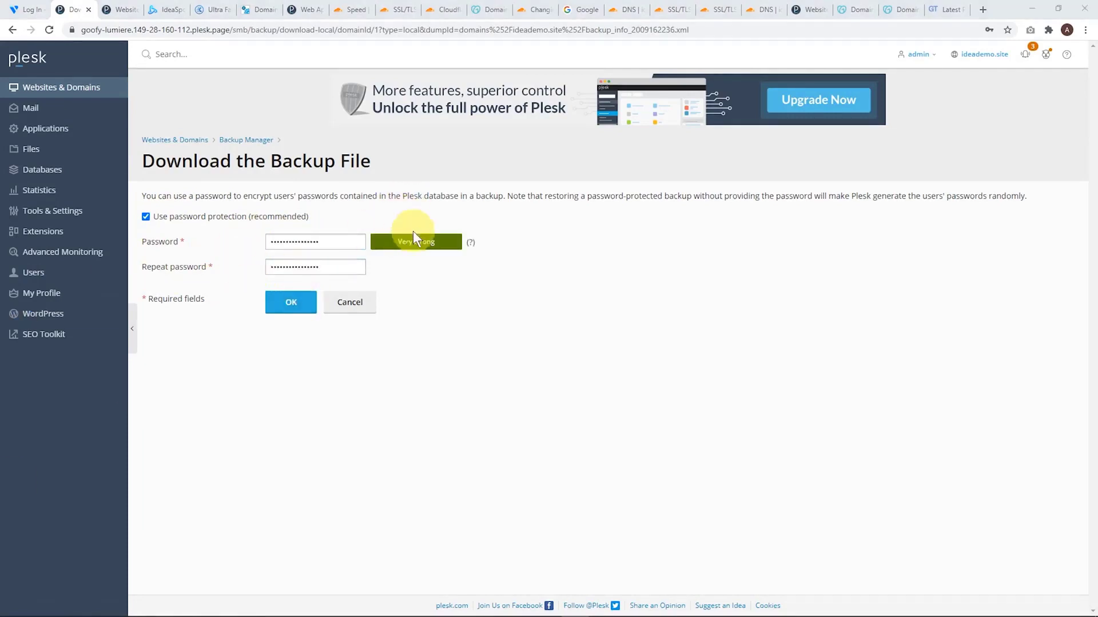
pyautogui.click(284, 306)
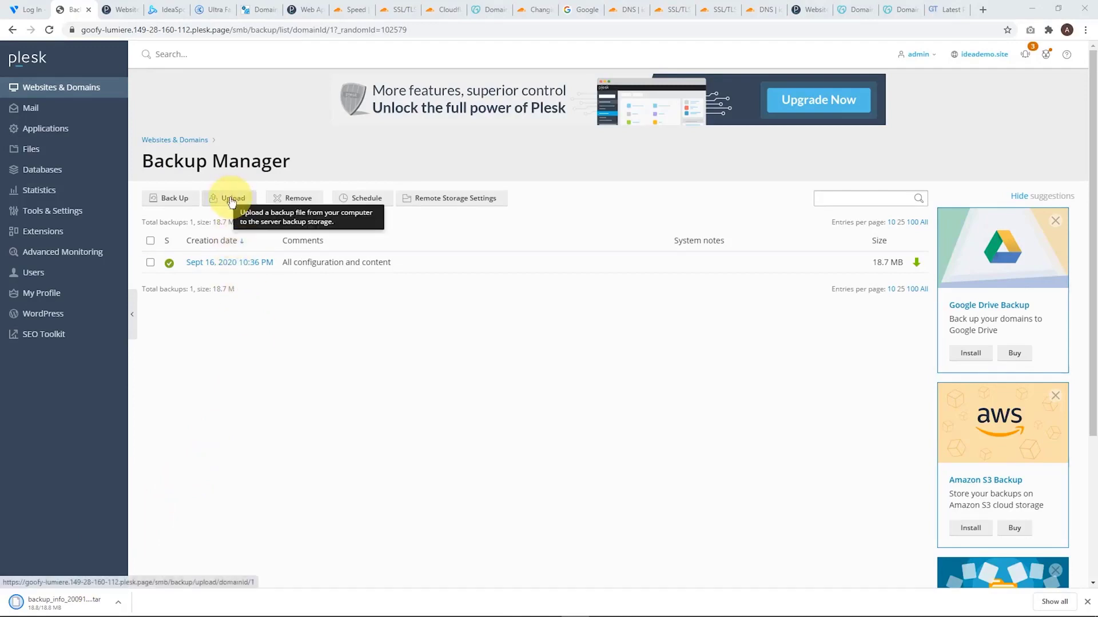
# Examine the restore options of the backup created on Sept 16, 2020 10:36 PM, choosing all objects (entire system) without starting the restoration
pyautogui.click(255, 263)
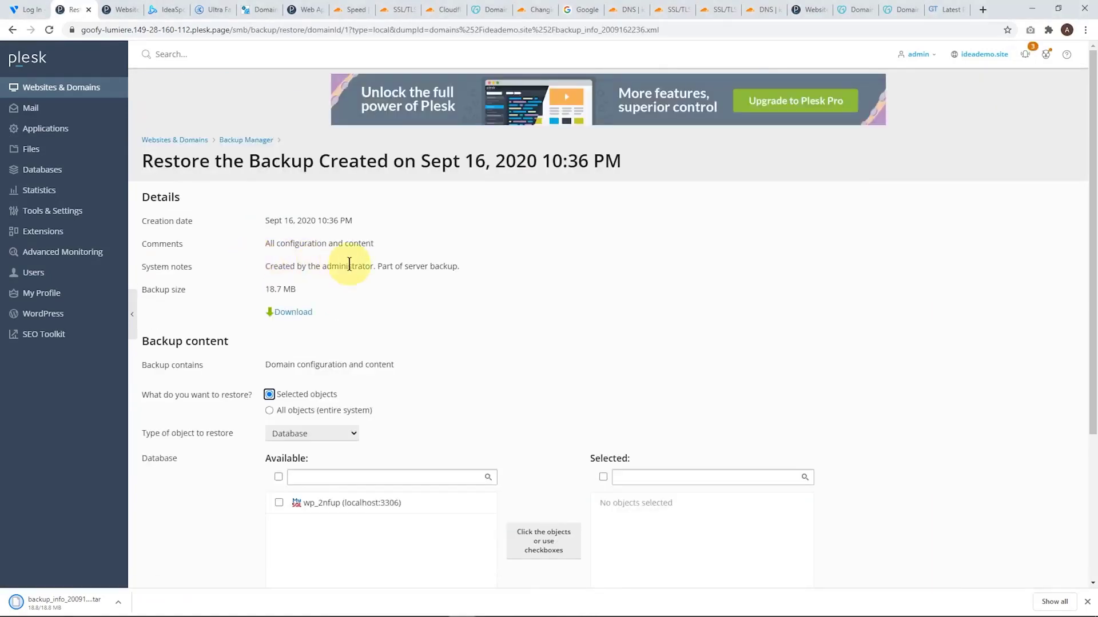
pyautogui.scroll(-4, 258, 264)
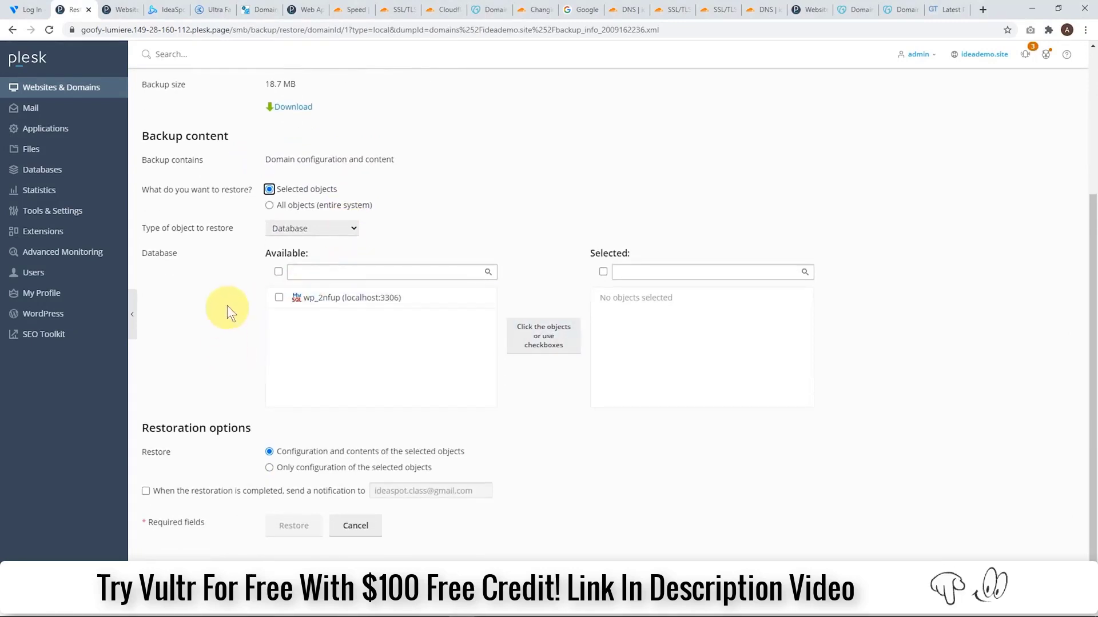
pyautogui.click(270, 206)
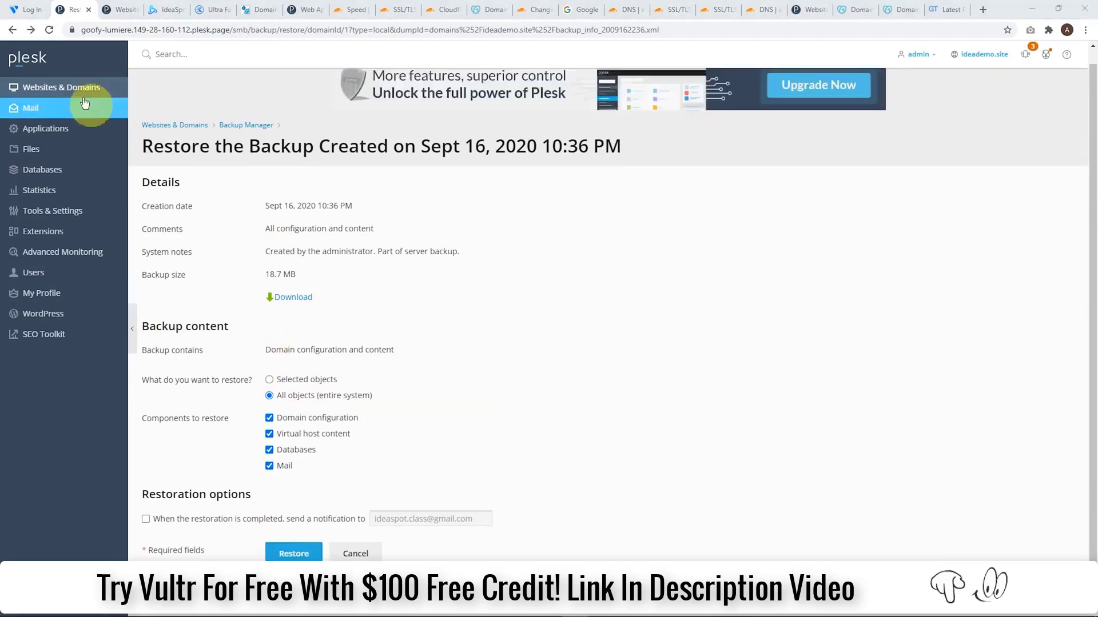
pyautogui.click(37, 64)
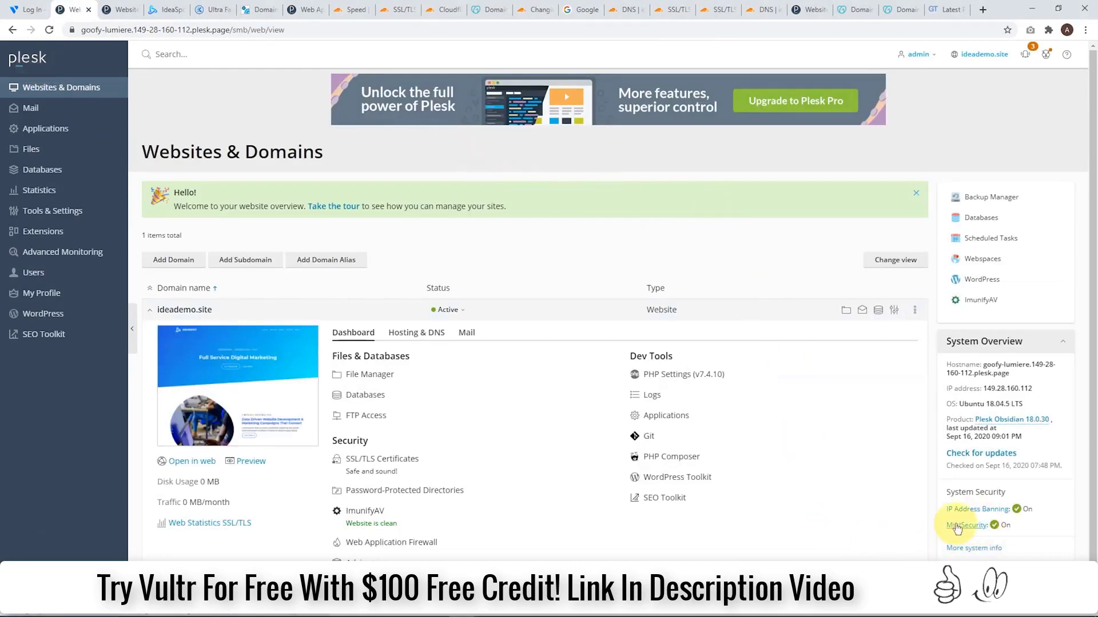
# Inspect the server-wide Web Application Firewall (ModSecurity) configuration, including its firewall mode and its detailed settings
pyautogui.click(90, 216)
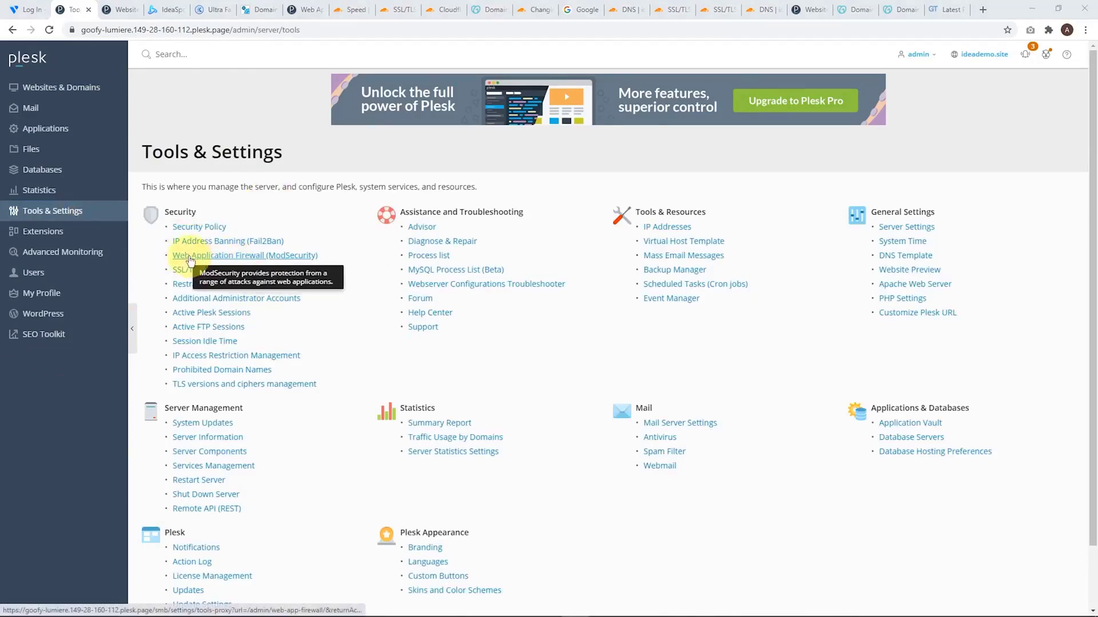
pyautogui.click(291, 257)
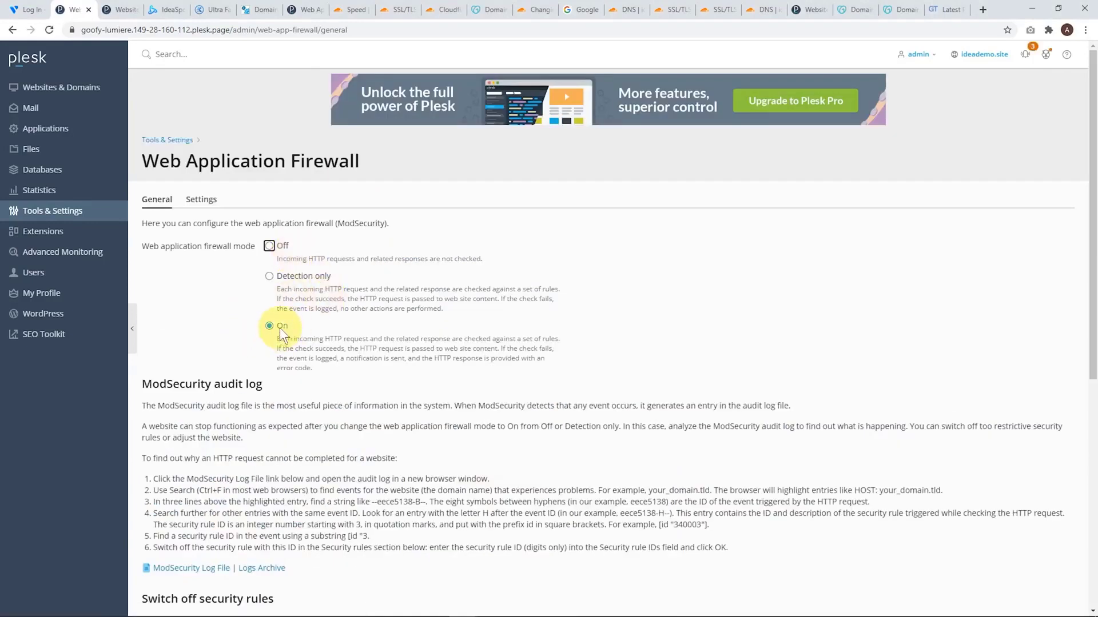
pyautogui.click(200, 193)
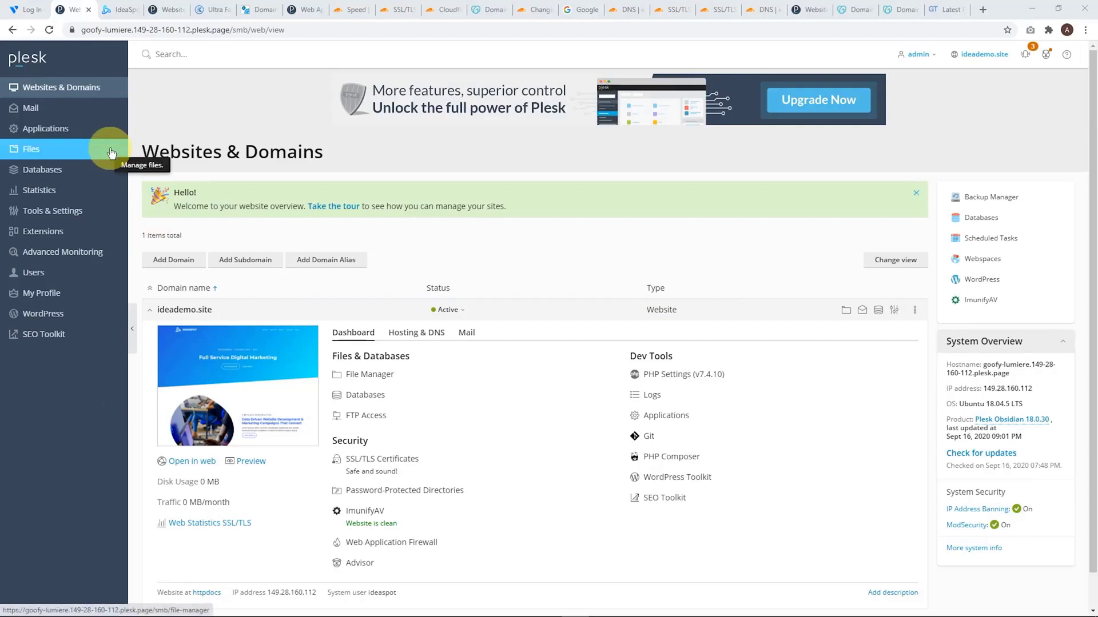
# Switch to the open ideademo.site page to view the website's home page
pyautogui.click(120, 10)
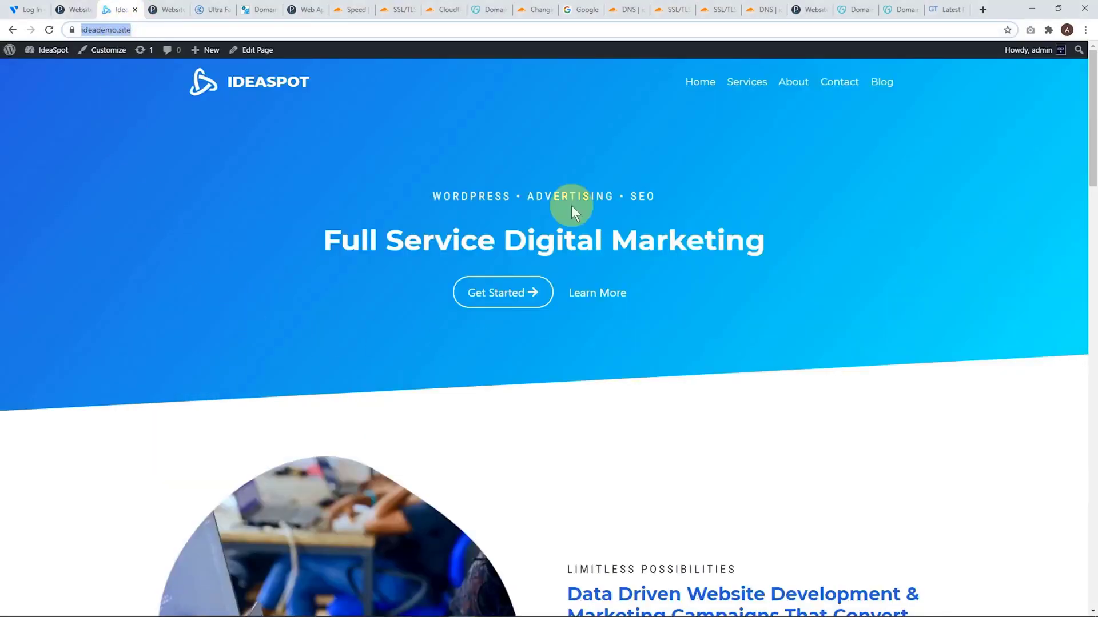